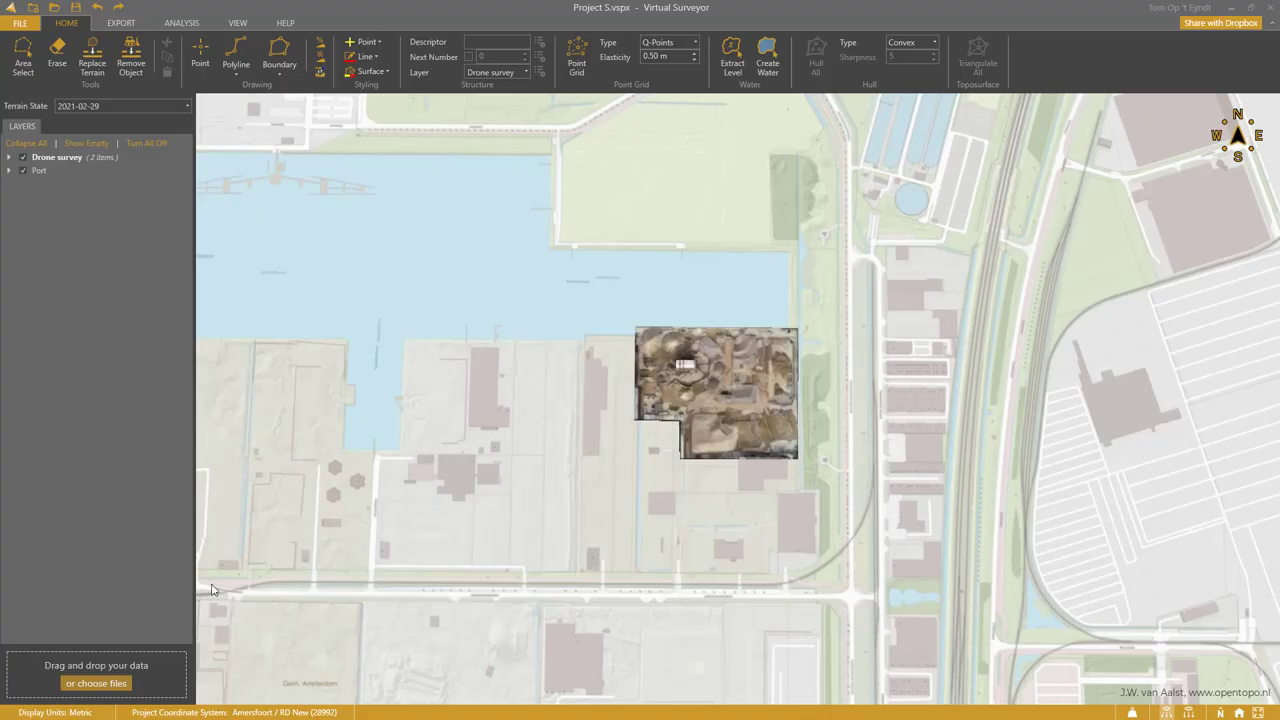
Orbit and zoom the 3D view around the silo building and stockpiles.
{"action": "left_click_drag", "start_coordinate": [734, 409], "coordinate": [719, 406]}
{"action": "scroll", "coordinate": [719, 406], "scroll_direction": "up", "scroll_amount": 5}
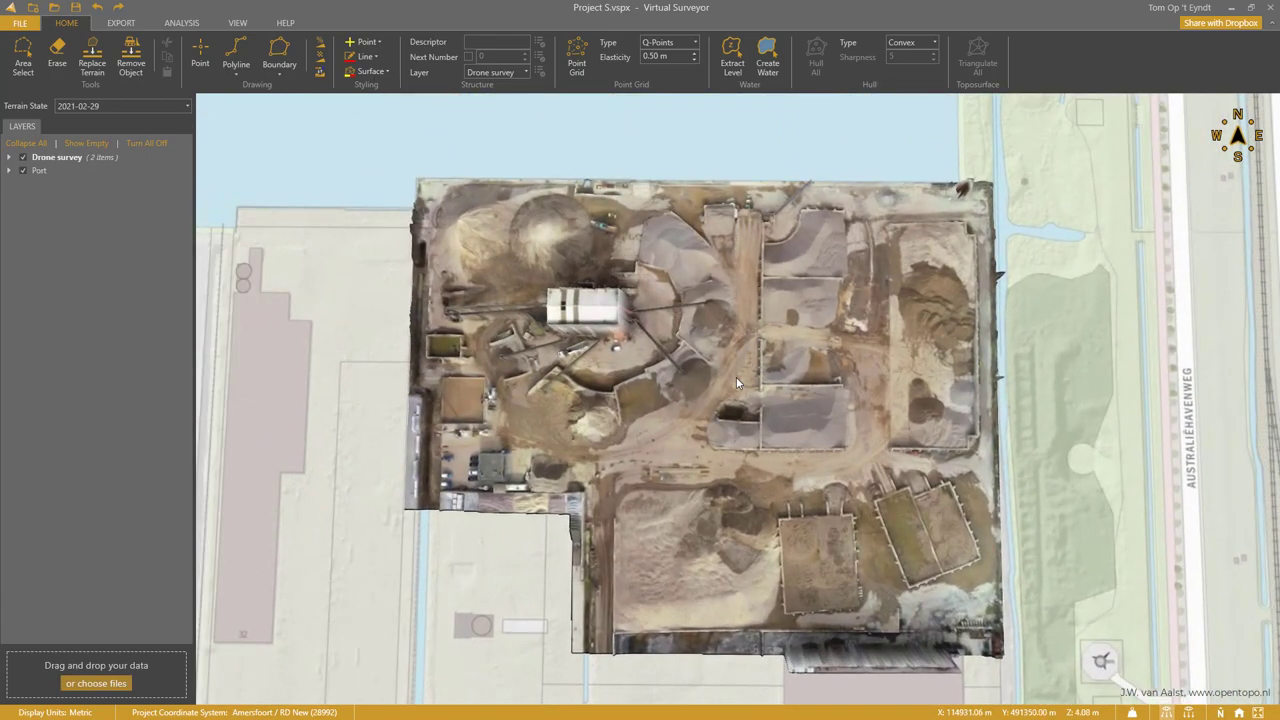
{"action": "right_click_drag", "start_coordinate": [533, 235], "coordinate": [593, 298]}
{"action": "scroll", "coordinate": [708, 357], "scroll_direction": "up", "scroll_amount": 2}
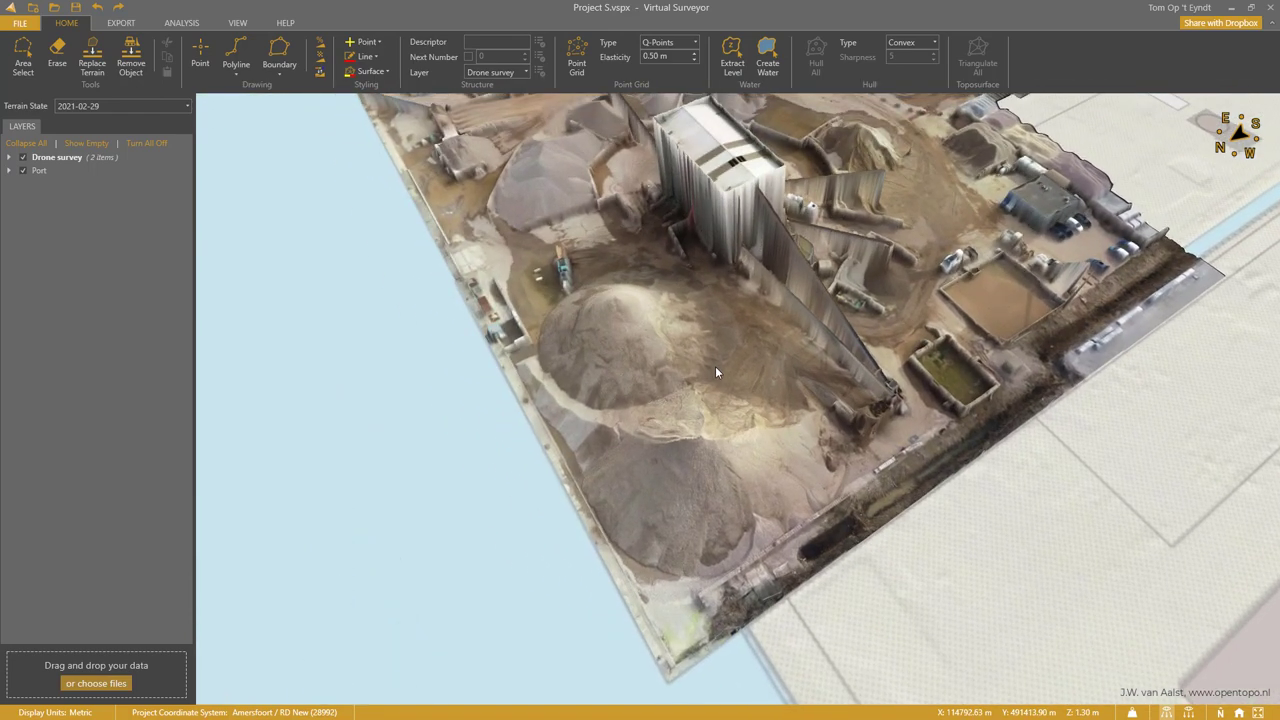
{"action": "scroll", "coordinate": [609, 346], "scroll_direction": "up", "scroll_amount": 2}
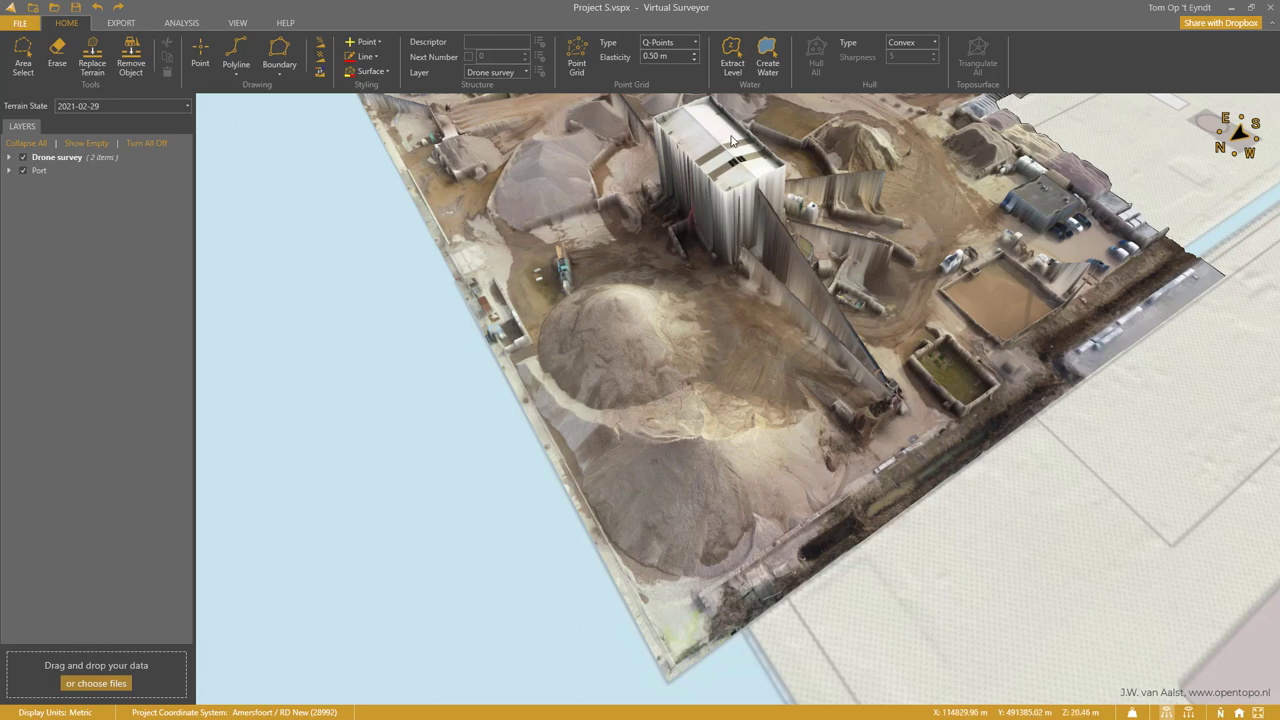
{"action": "left_click_drag", "start_coordinate": [733, 141], "coordinate": [675, 350]}
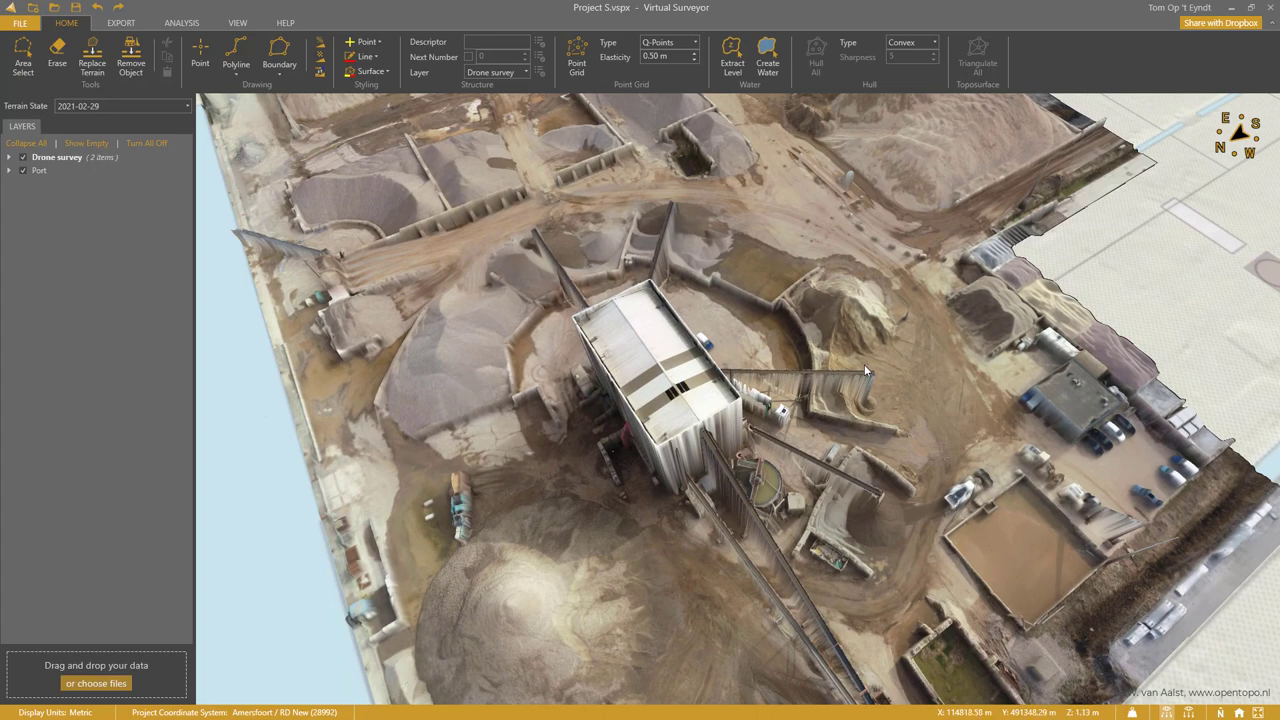
{"action": "right_click_drag", "start_coordinate": [869, 295], "coordinate": [894, 261]}
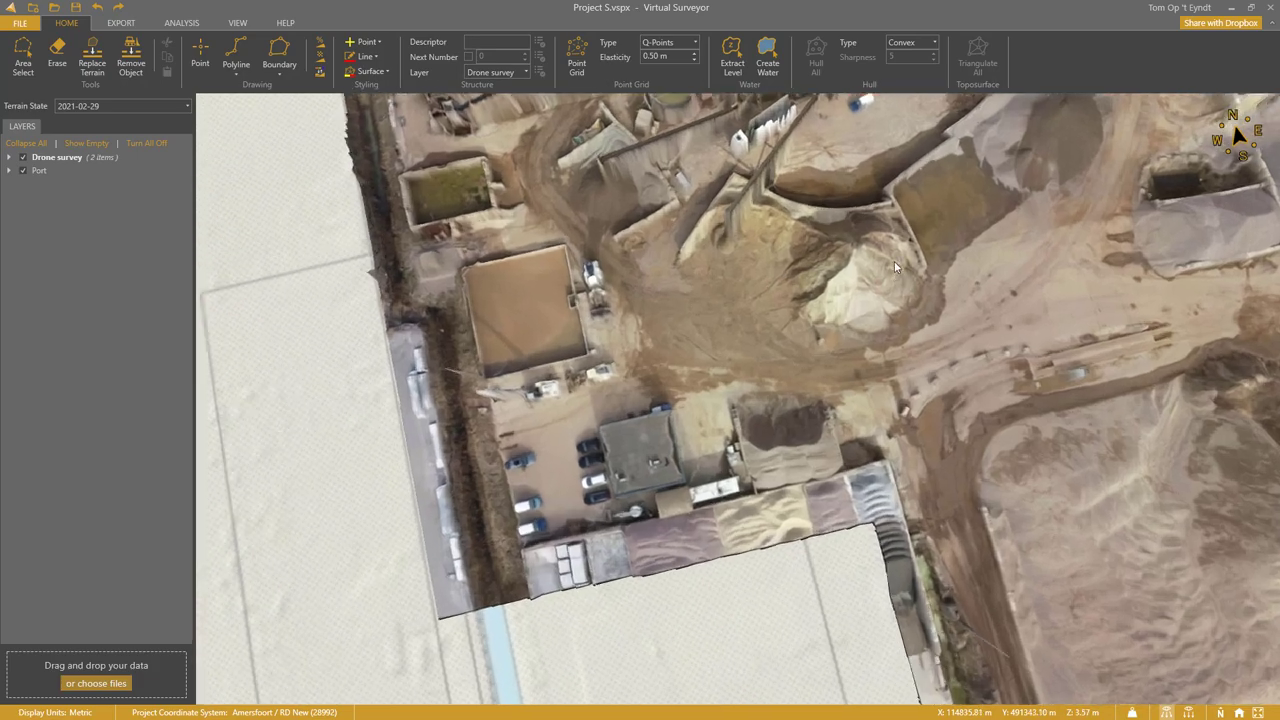
{"action": "scroll", "coordinate": [894, 261], "scroll_direction": "down", "scroll_amount": 10}
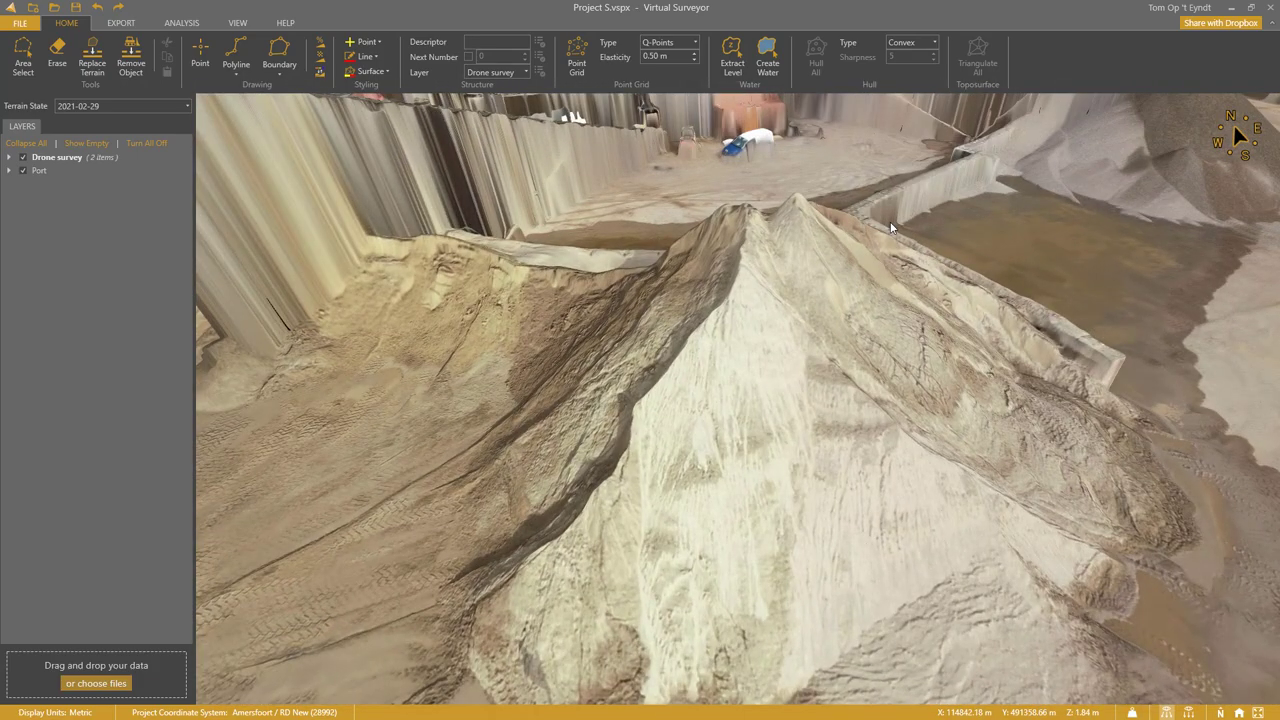
{"action": "scroll", "coordinate": [892, 228], "scroll_direction": "down", "scroll_amount": 10}
{"action": "scroll", "coordinate": [870, 320], "scroll_direction": "up", "scroll_amount": 5}
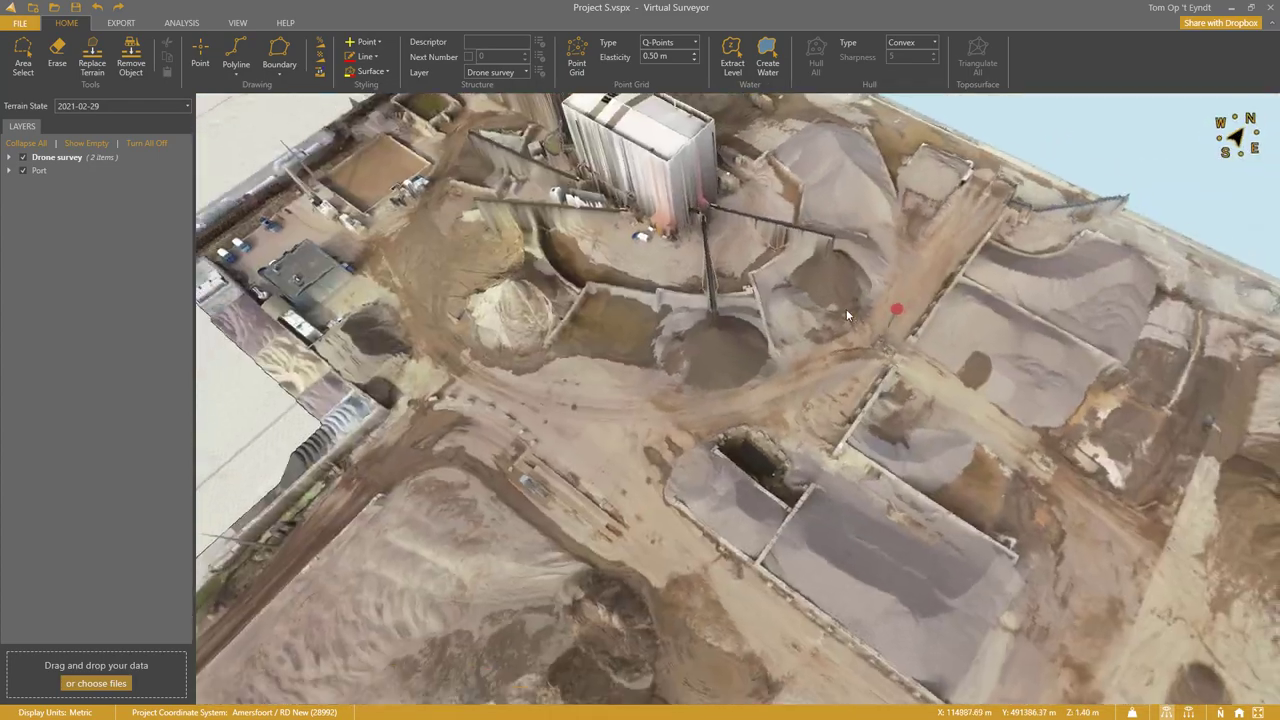
{"action": "scroll", "coordinate": [850, 314], "scroll_direction": "up", "scroll_amount": 10}
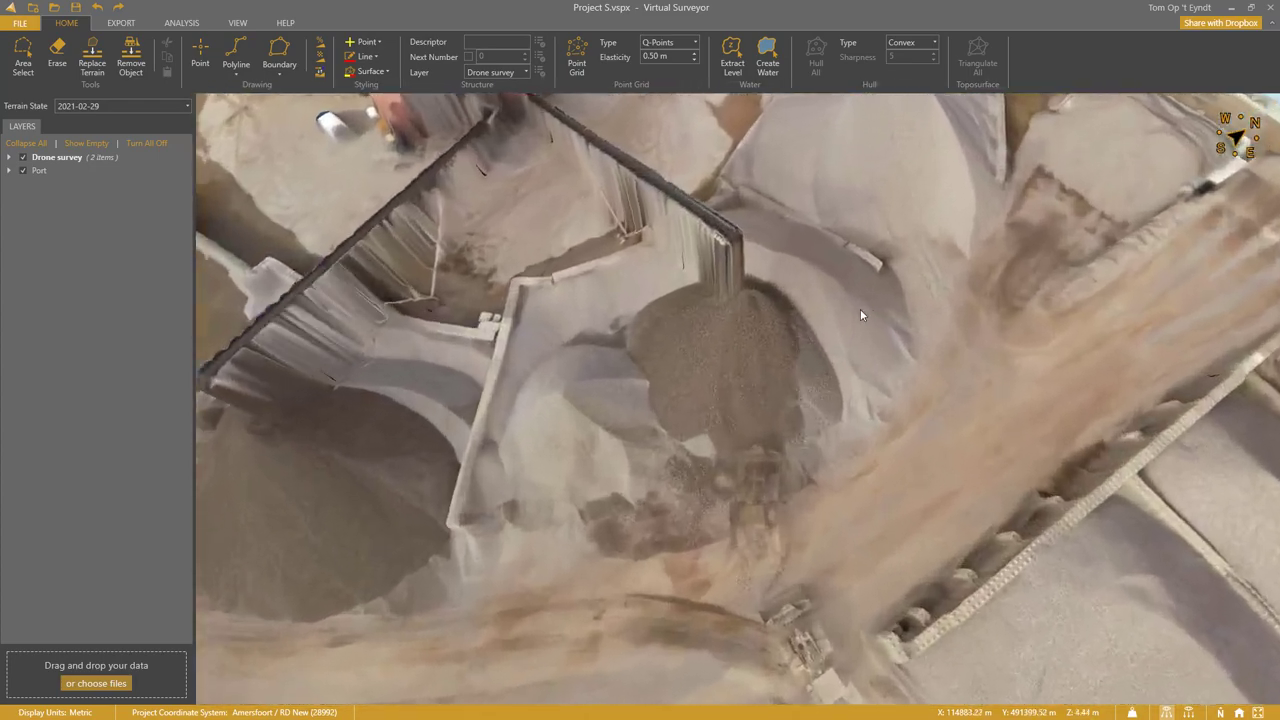
{"action": "scroll", "coordinate": [714, 335], "scroll_direction": "up", "scroll_amount": 5}
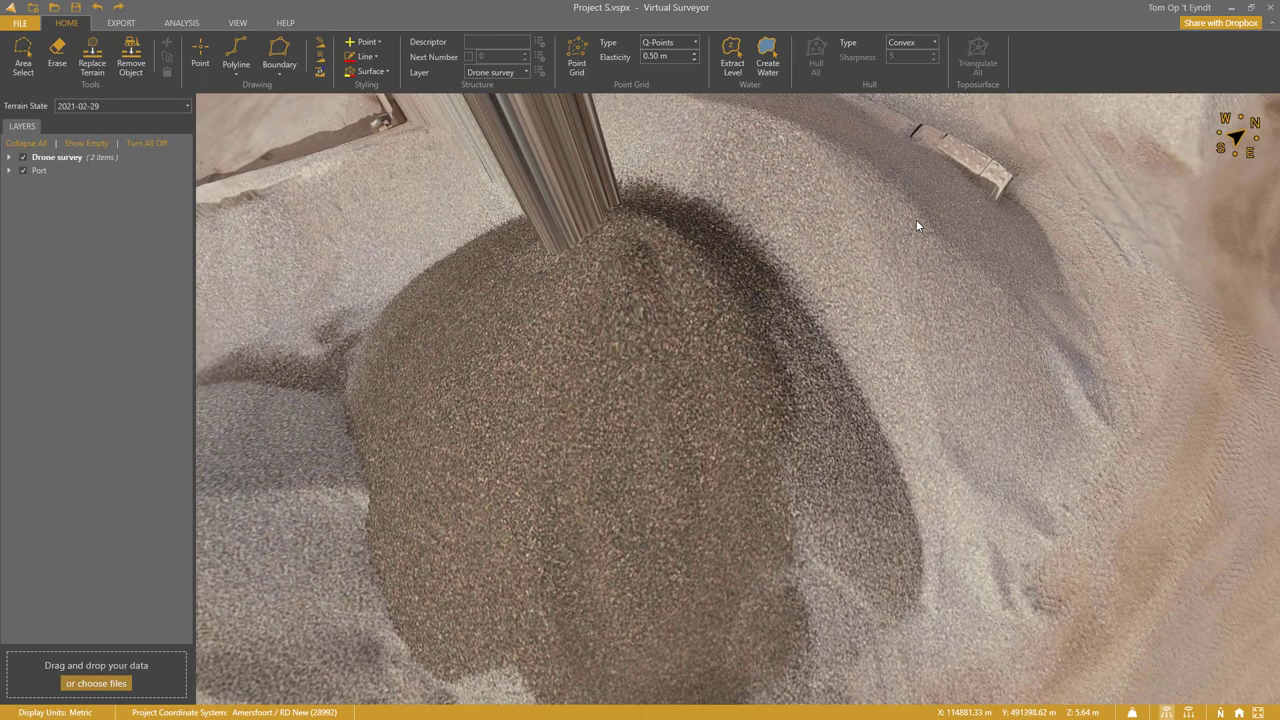
{"action": "scroll", "coordinate": [916, 219], "scroll_direction": "down", "scroll_amount": 10}
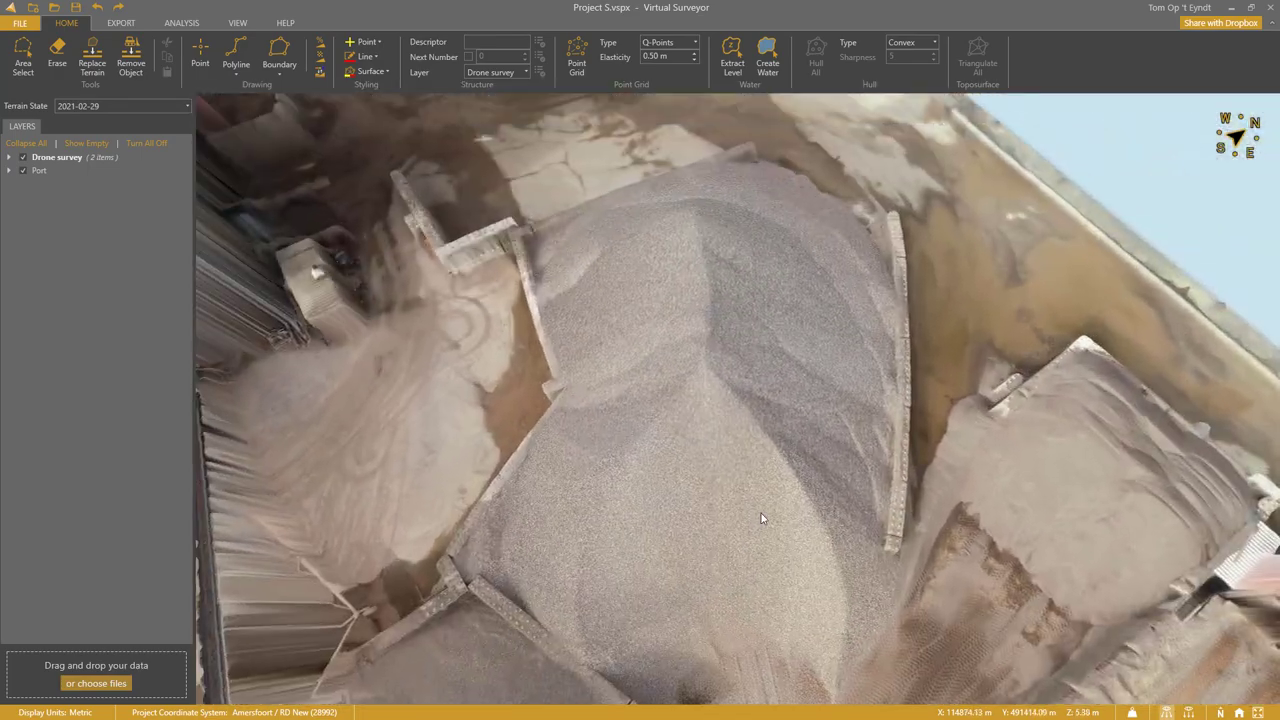
Swing the view over the conveyor ramp and settling ponds to frame the whole yard.
{"action": "right_click_drag", "start_coordinate": [942, 537], "coordinate": [1130, 372]}
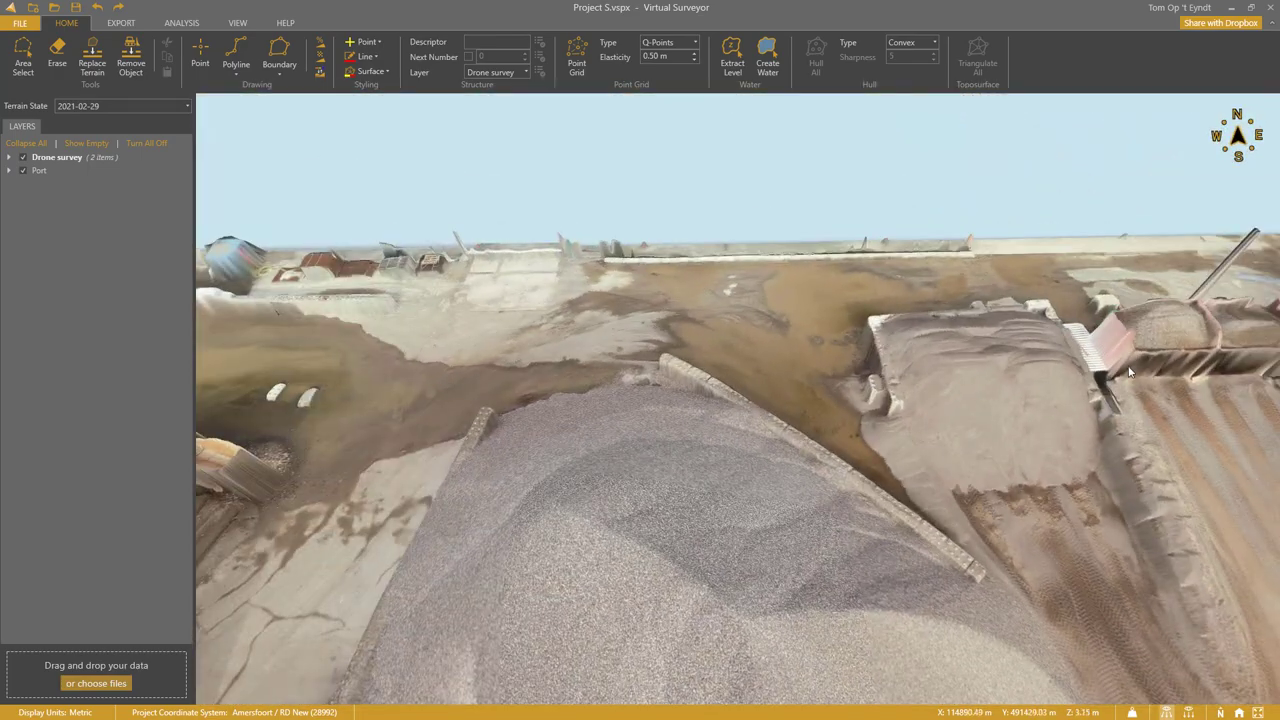
{"action": "left_click_drag", "start_coordinate": [1130, 372], "coordinate": [493, 490]}
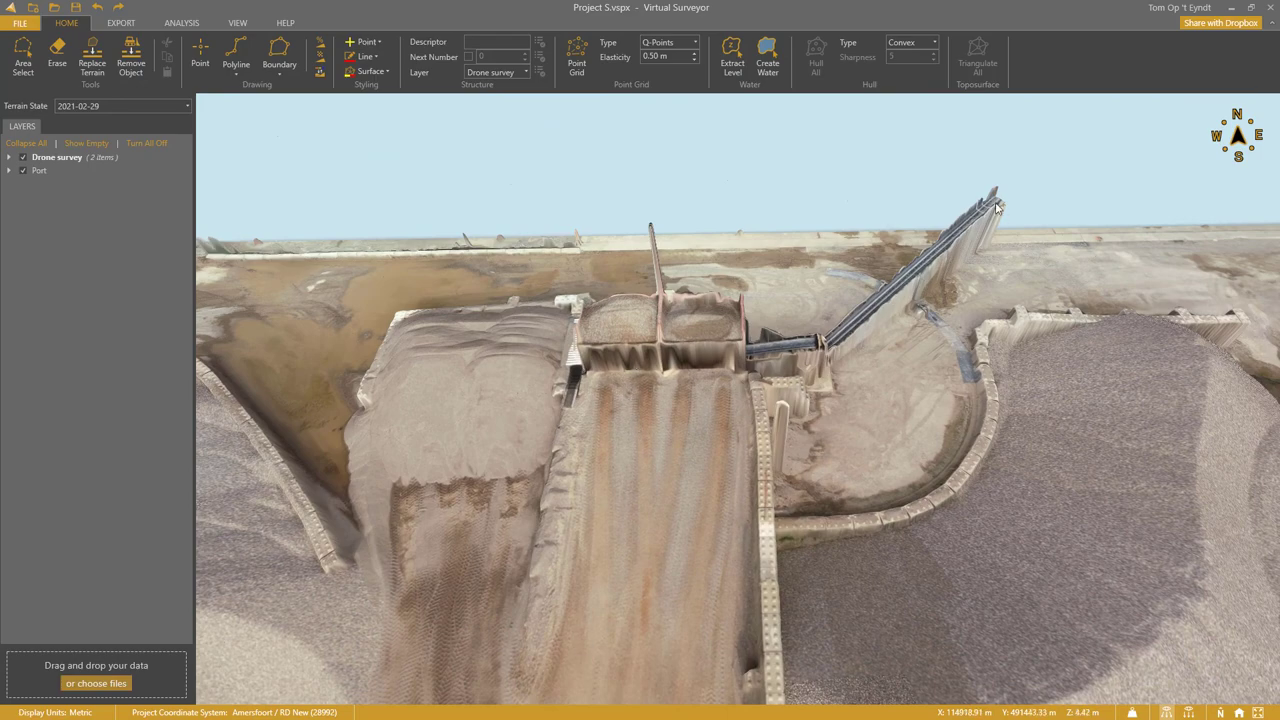
{"action": "left_click_drag", "start_coordinate": [1078, 377], "coordinate": [886, 351]}
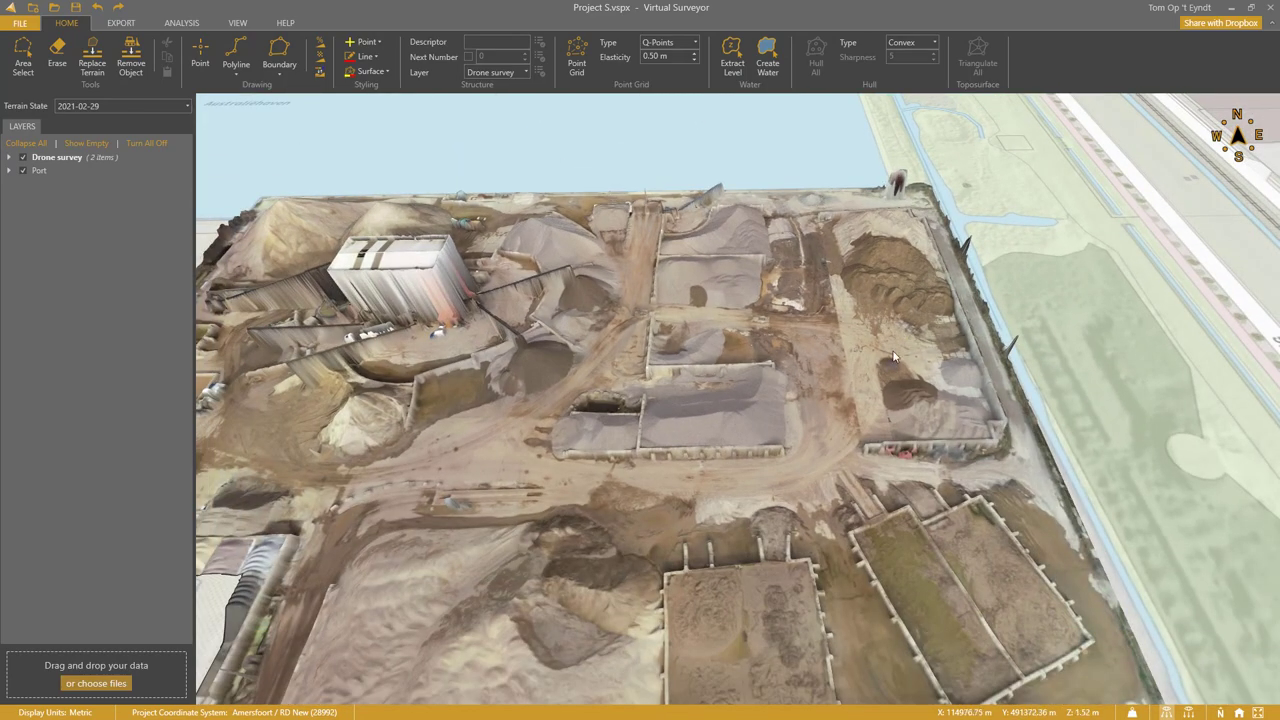
{"action": "left_click_drag", "start_coordinate": [697, 417], "coordinate": [820, 447]}
{"action": "scroll", "coordinate": [823, 450], "scroll_direction": "up", "scroll_amount": 5}
{"action": "scroll", "coordinate": [823, 450], "scroll_direction": "up", "scroll_amount": 5}
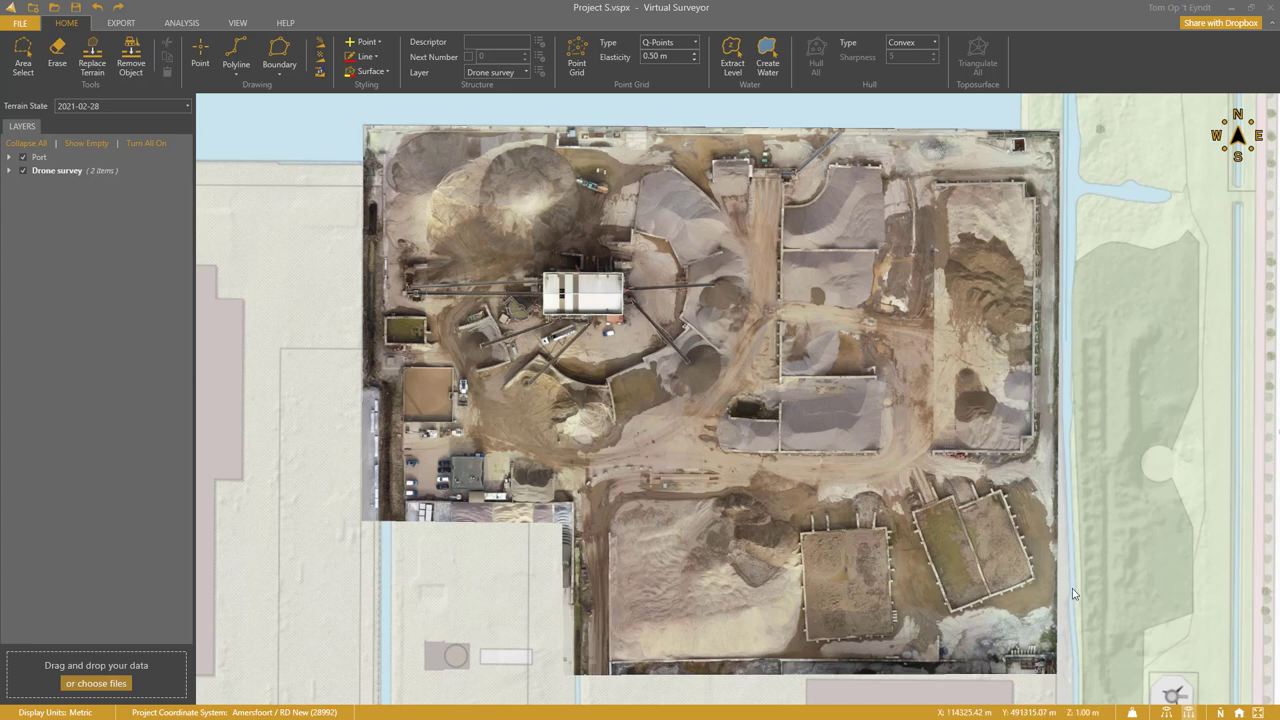
Add a Sand material with a density and a 1.25 EUR/t value.
{"action": "left_click", "coordinate": [1133, 712]}
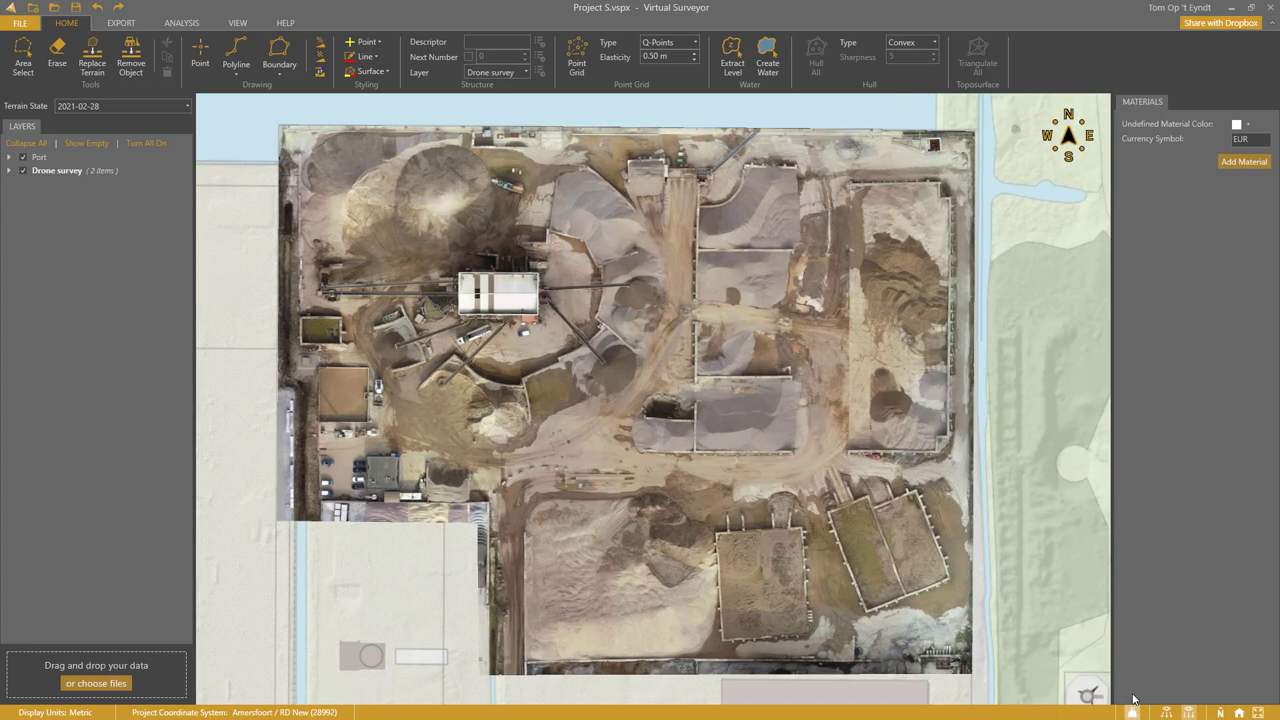
{"action": "left_click", "coordinate": [1244, 161]}
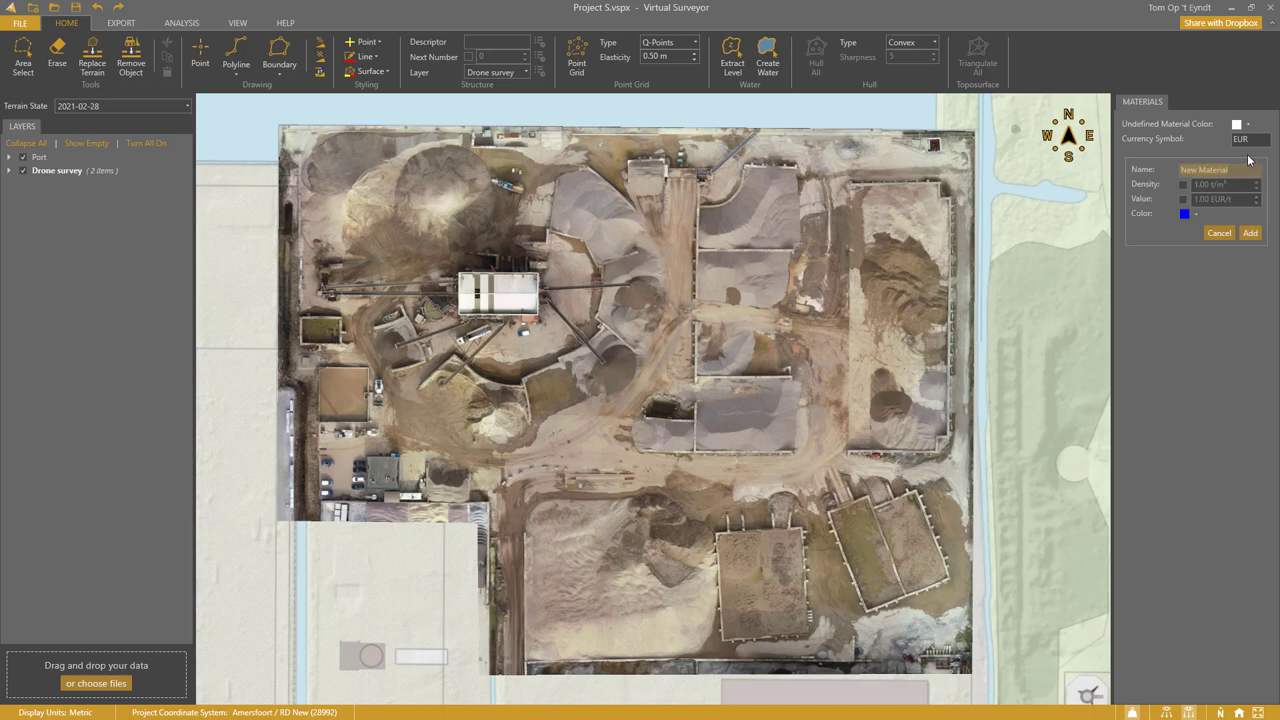
{"action": "type", "text": "Sand"}
{"action": "left_click", "coordinate": [1183, 185]}
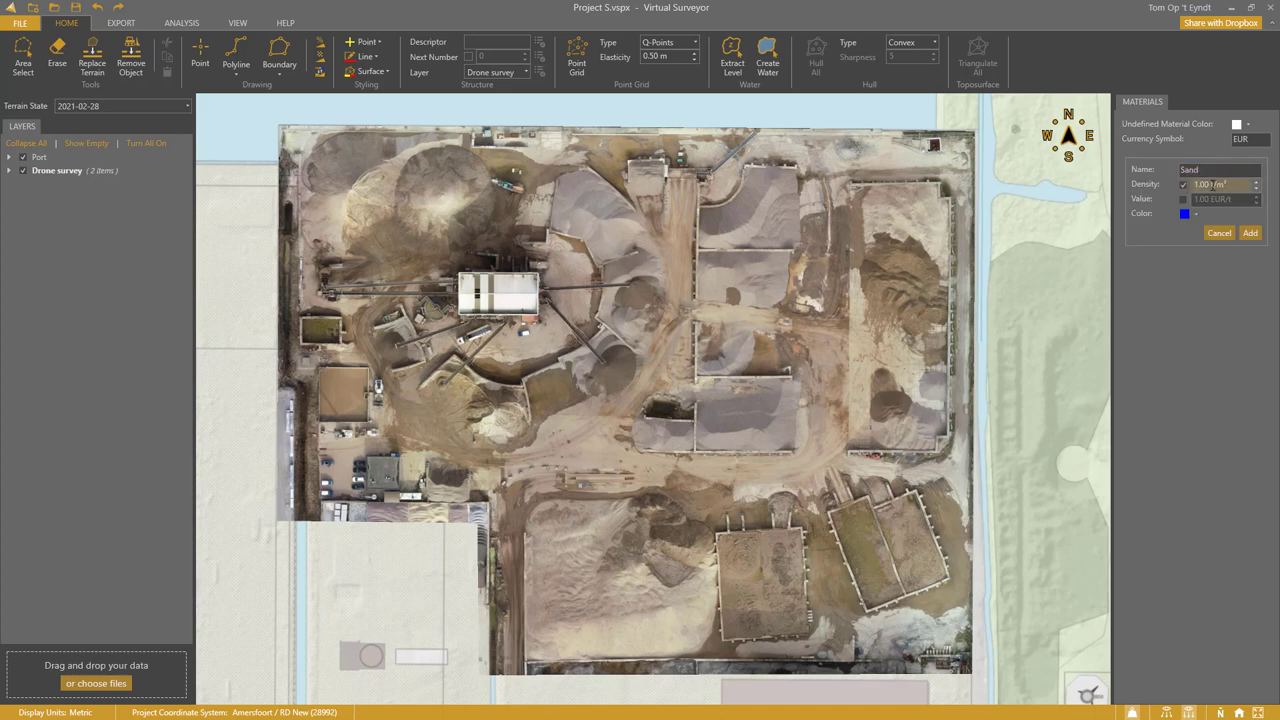
{"action": "left_click", "coordinate": [1185, 199]}
{"action": "key", "text": "Return"}
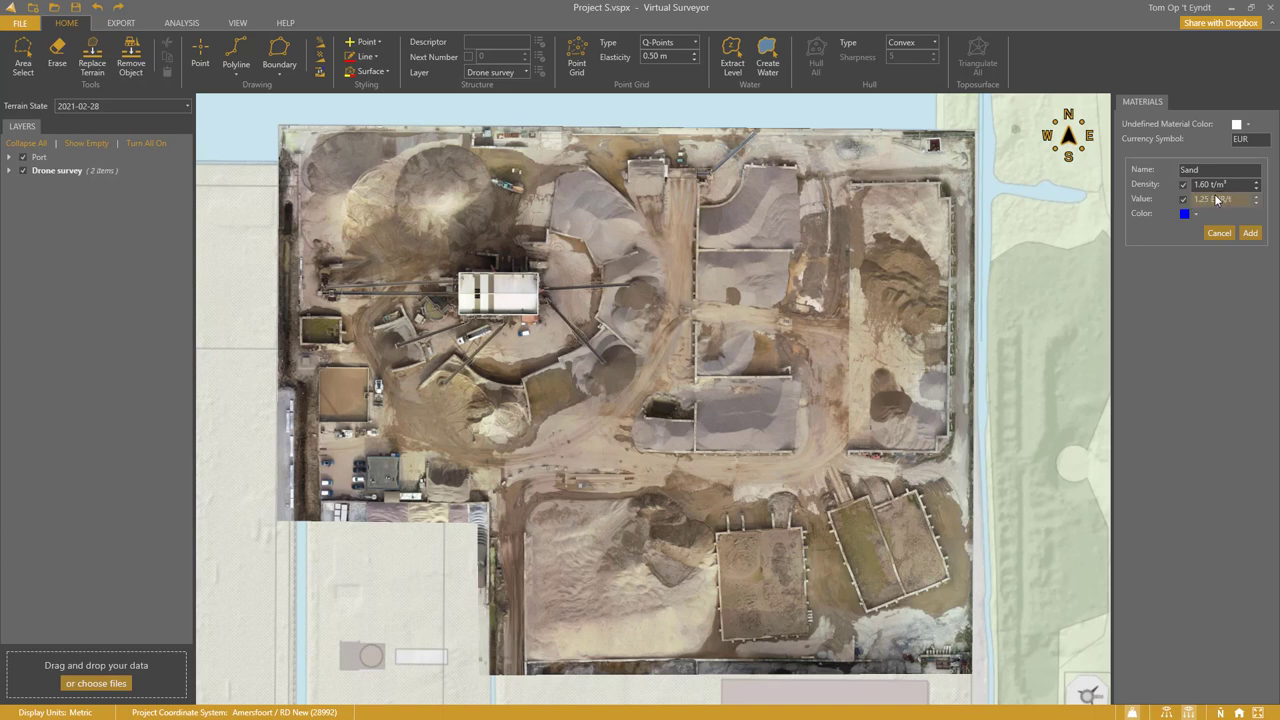
{"action": "left_click", "coordinate": [1251, 234]}
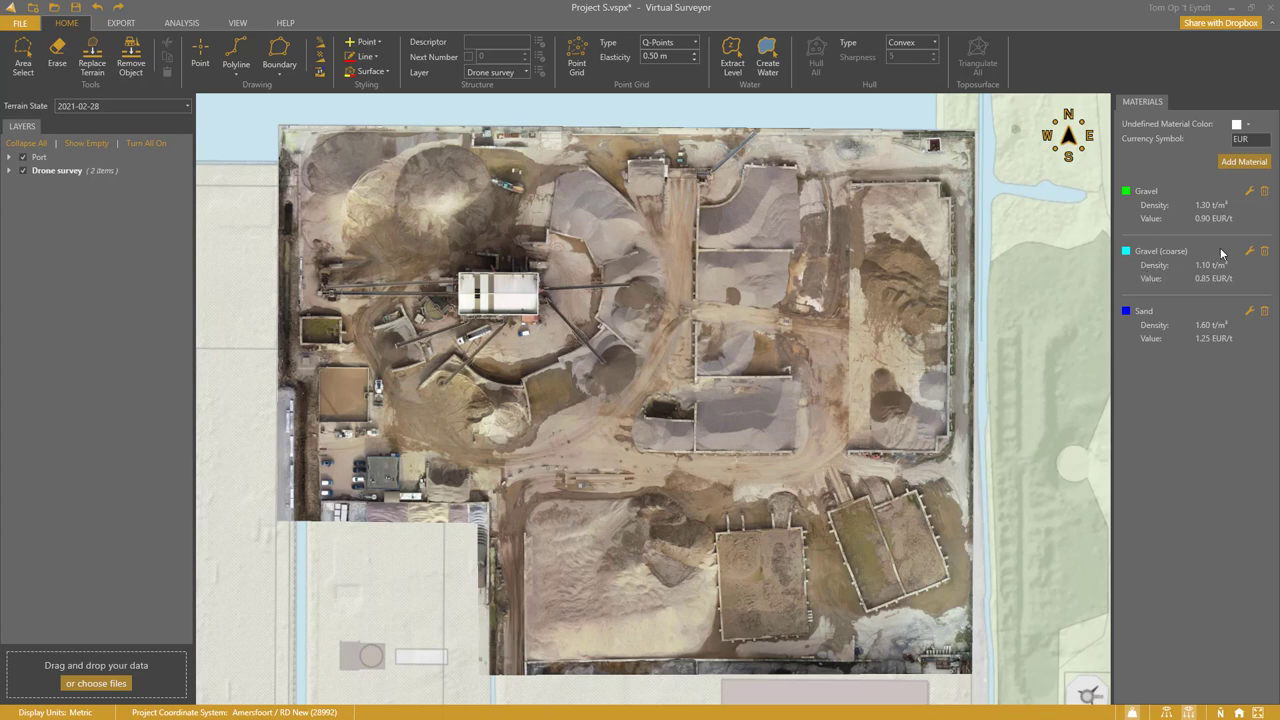
Add a red Sludge material to the materials list.
{"action": "left_click", "coordinate": [1246, 164]}
{"action": "type", "text": "Sludge"}
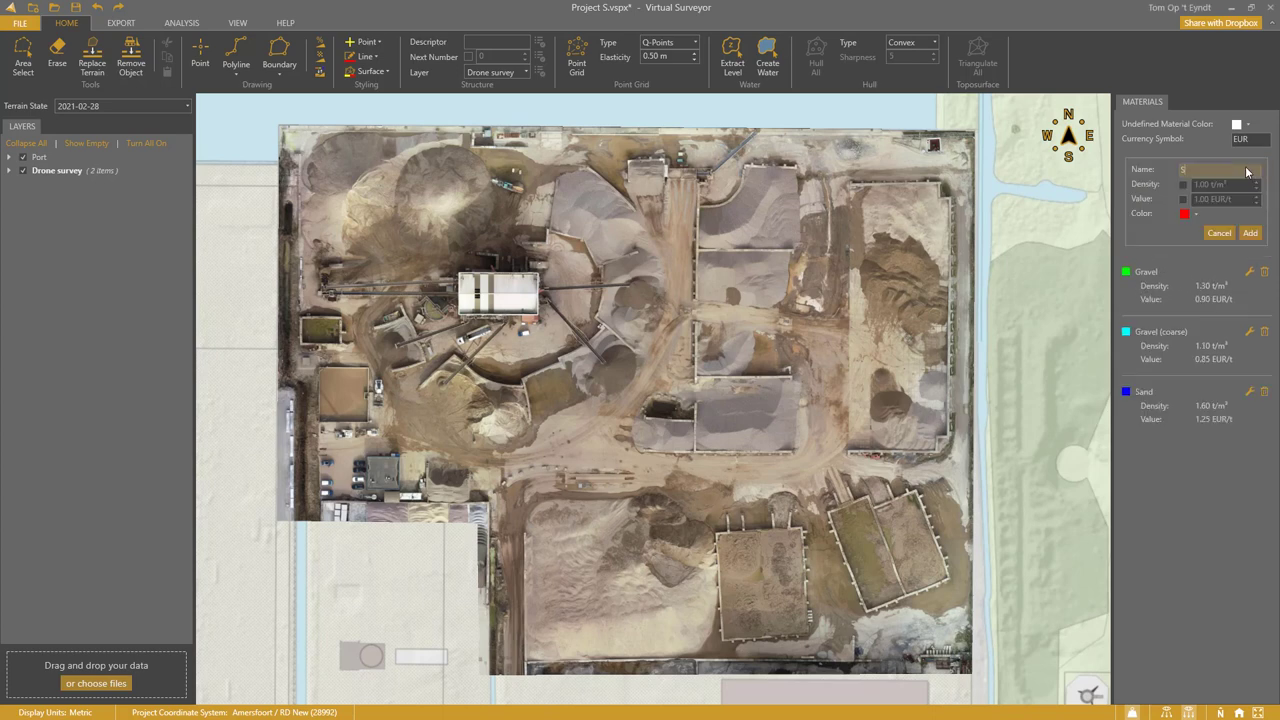
{"action": "left_click", "coordinate": [1256, 236]}
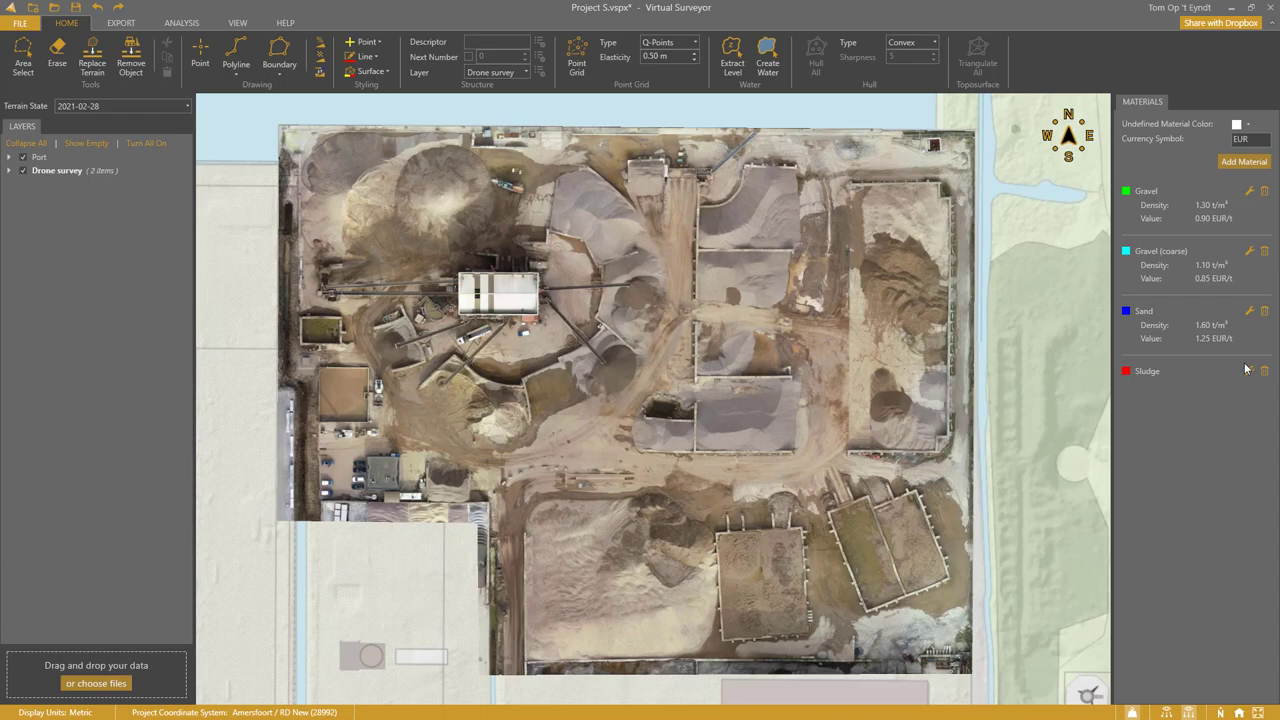
Save the project setup as a template named 'Aggregates'.
{"action": "left_click", "coordinate": [21, 24]}
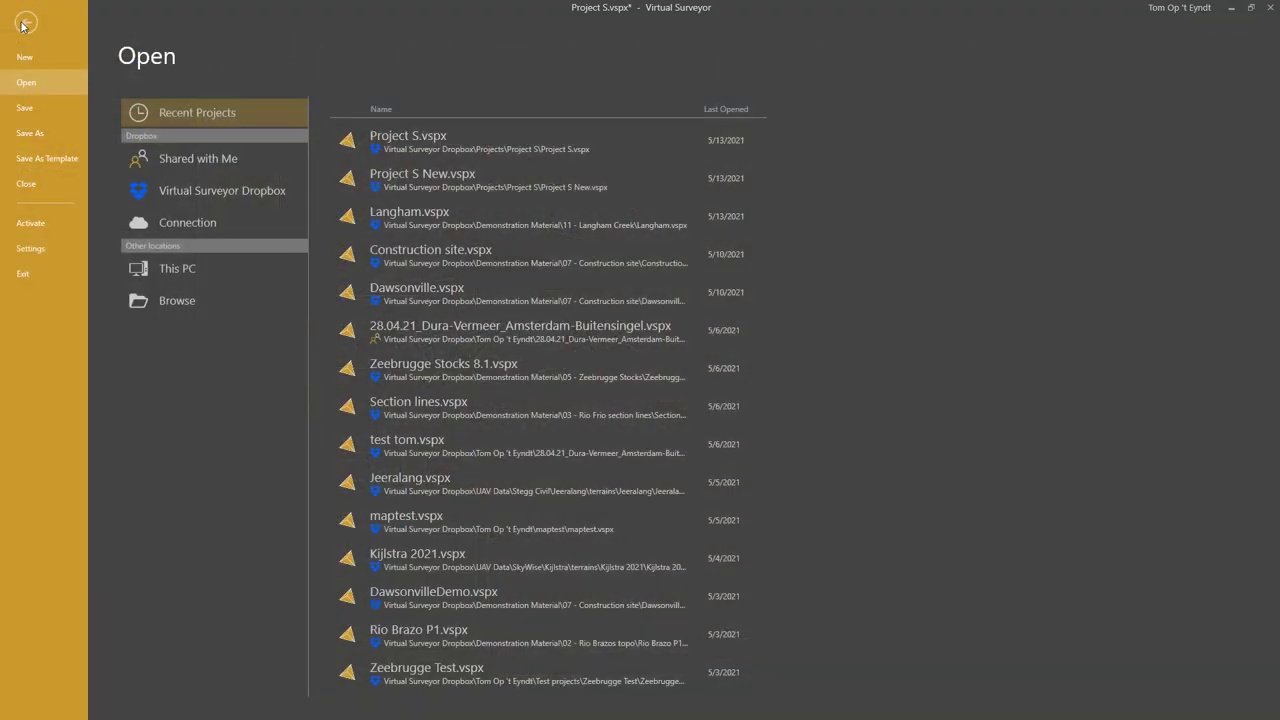
{"action": "left_click", "coordinate": [50, 160]}
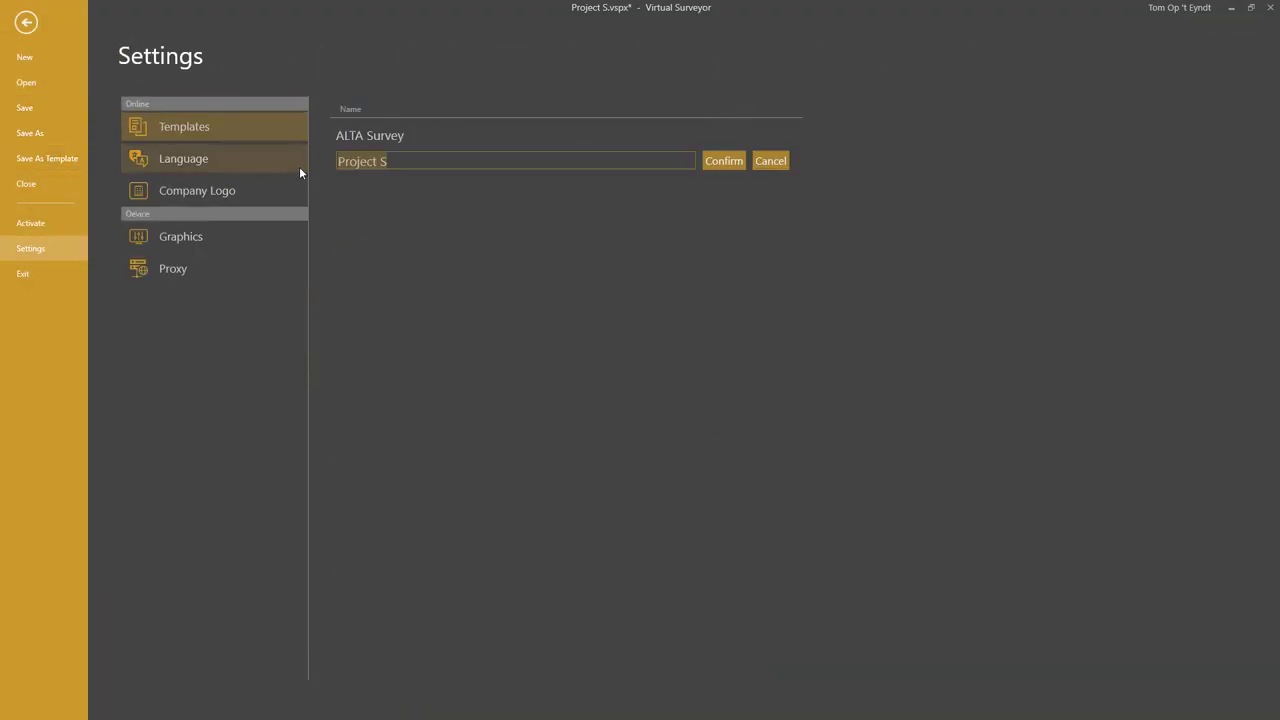
{"action": "type", "text": "Aggregates"}
{"action": "key", "text": "Return"}
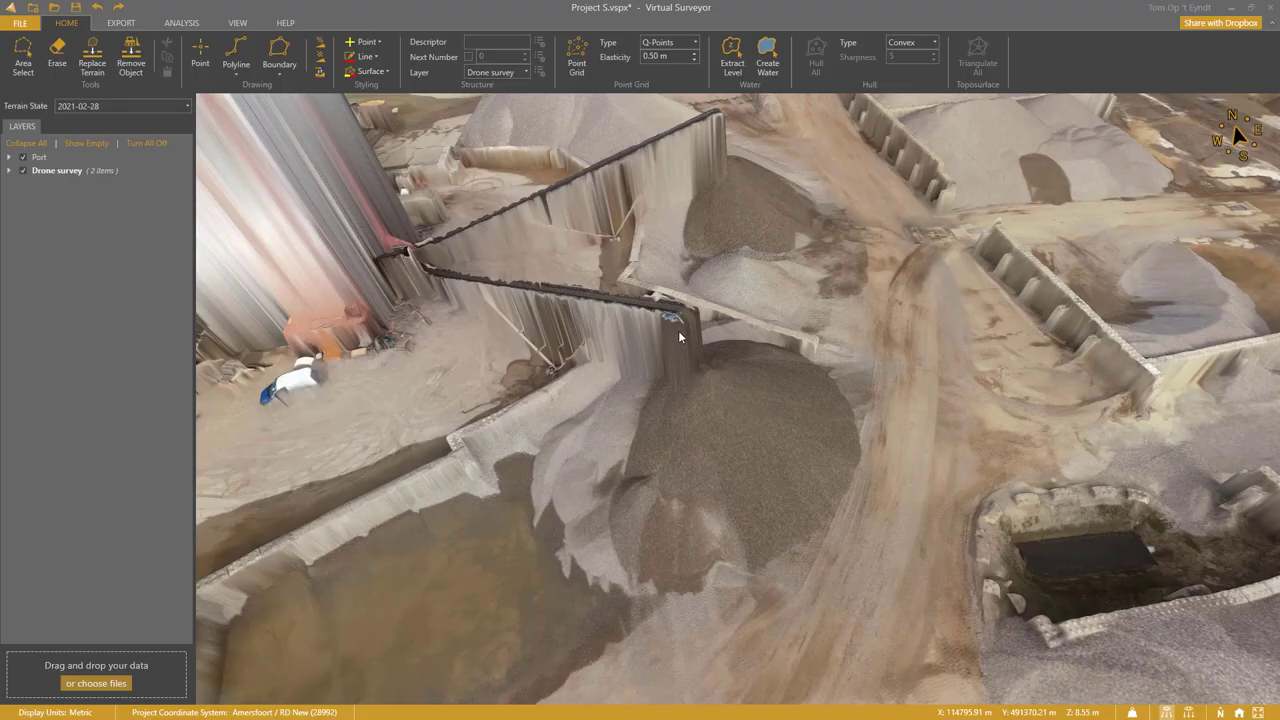
Hide the imagery and flatten a four-point area under the conveyor tip with Replace Terrain.
{"action": "left_click_drag", "start_coordinate": [682, 318], "coordinate": [686, 395]}
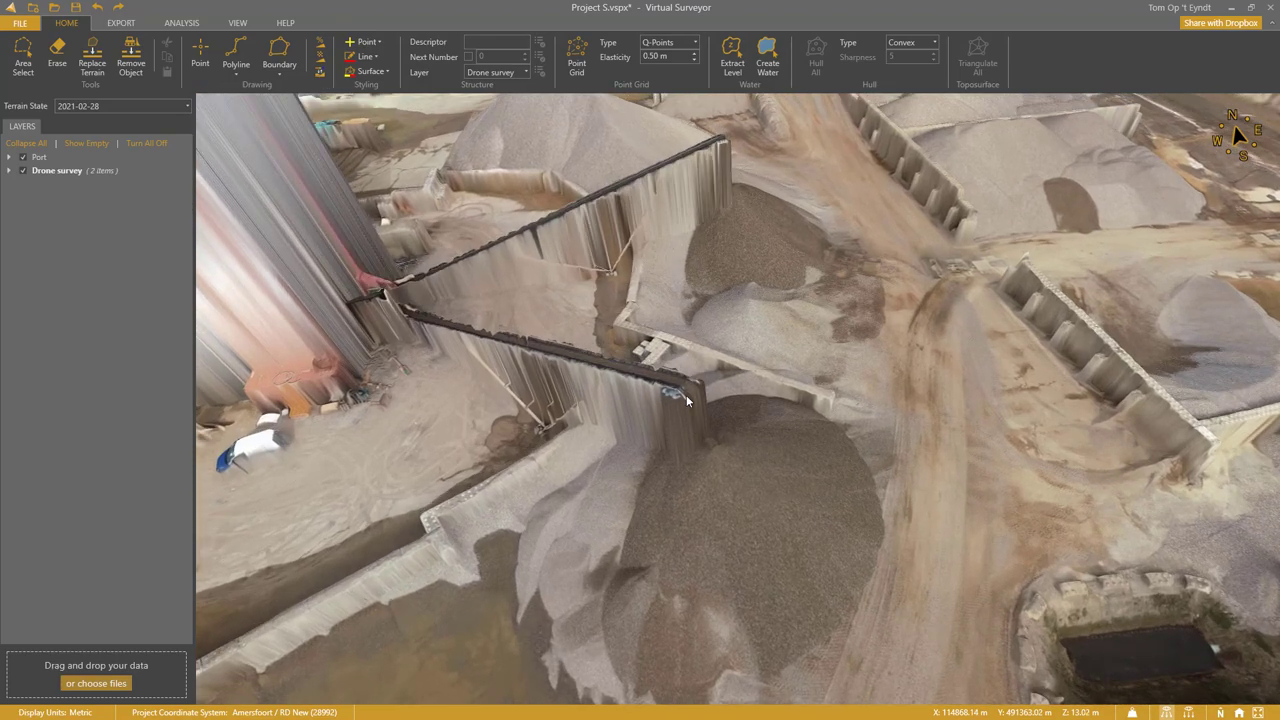
{"action": "scroll", "coordinate": [686, 395], "scroll_direction": "up", "scroll_amount": 3}
{"action": "right_click_drag", "start_coordinate": [686, 395], "coordinate": [671, 320]}
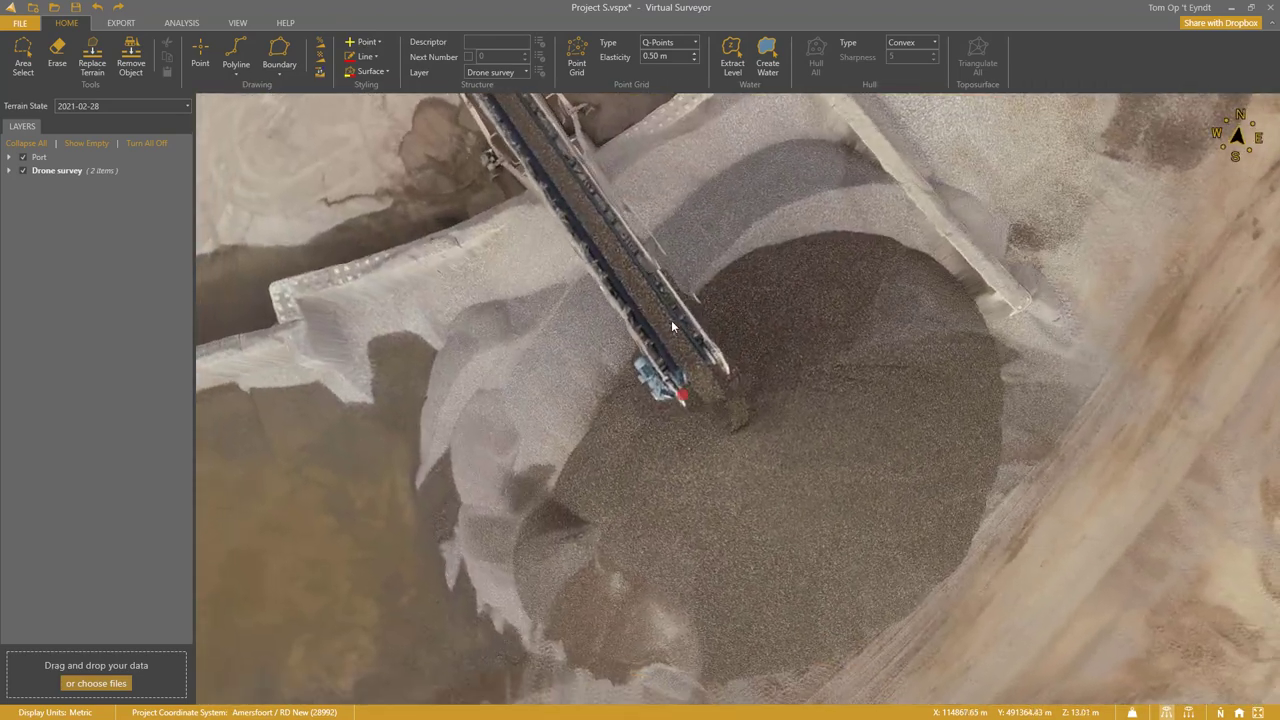
{"action": "scroll", "coordinate": [691, 346], "scroll_direction": "down", "scroll_amount": 5}
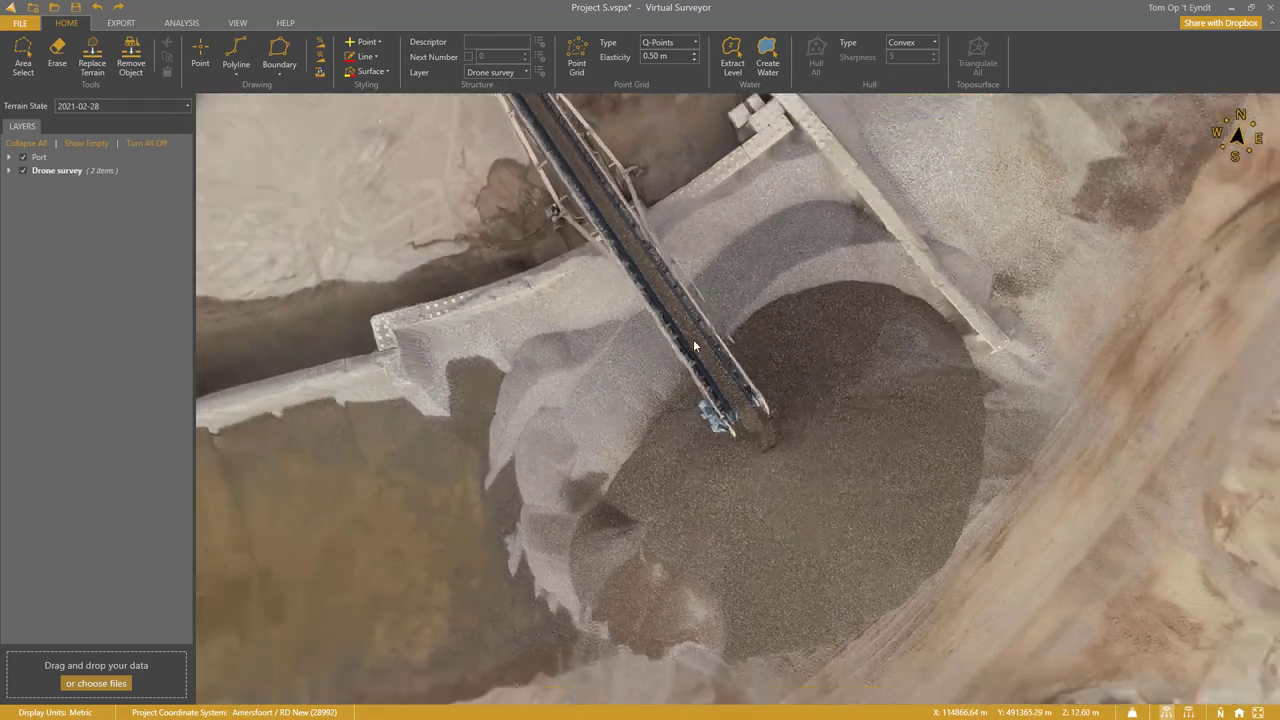
{"action": "scroll", "coordinate": [775, 385], "scroll_direction": "up", "scroll_amount": 2}
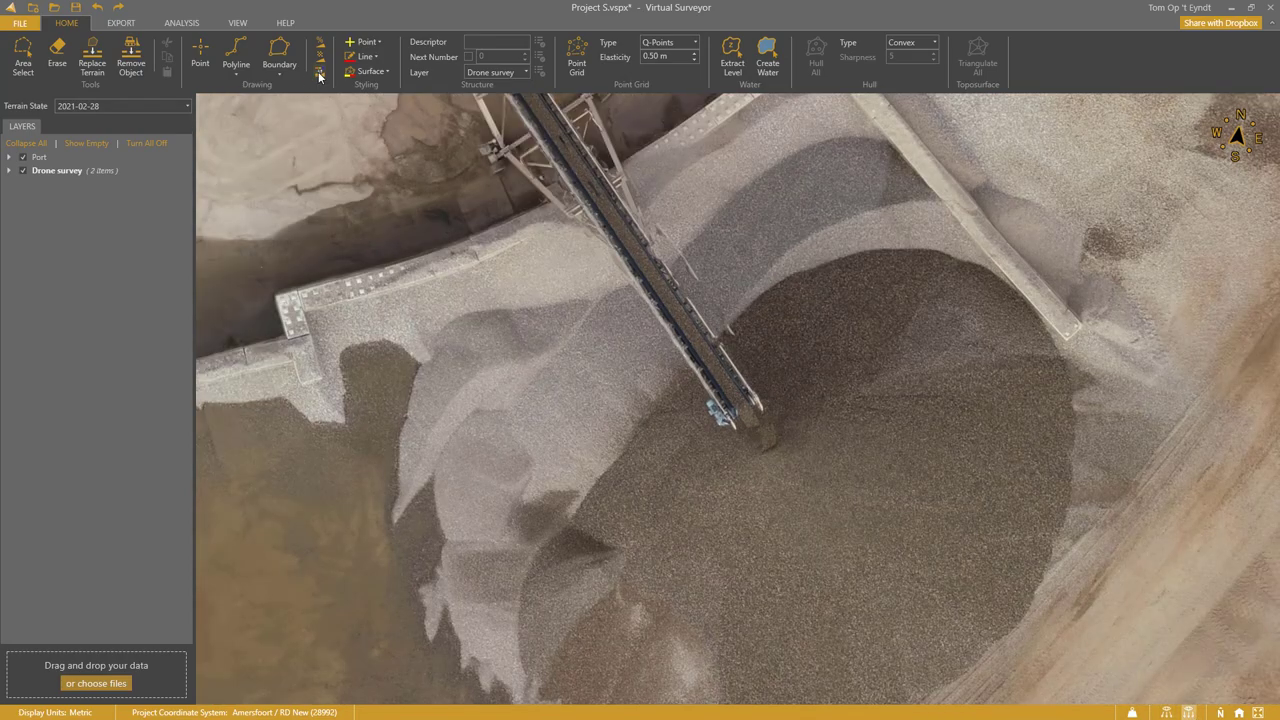
{"action": "left_click", "coordinate": [146, 143]}
{"action": "left_click", "coordinate": [92, 62]}
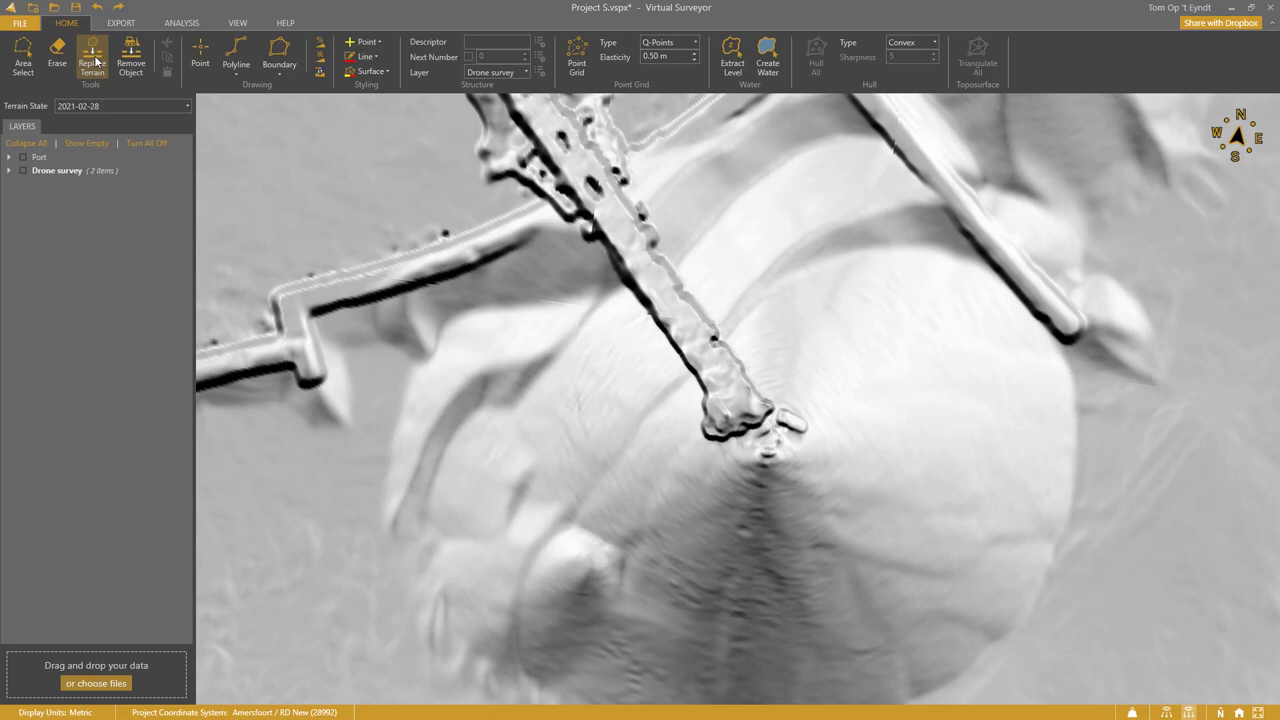
{"action": "left_click", "coordinate": [553, 222]}
{"action": "left_click", "coordinate": [646, 173]}
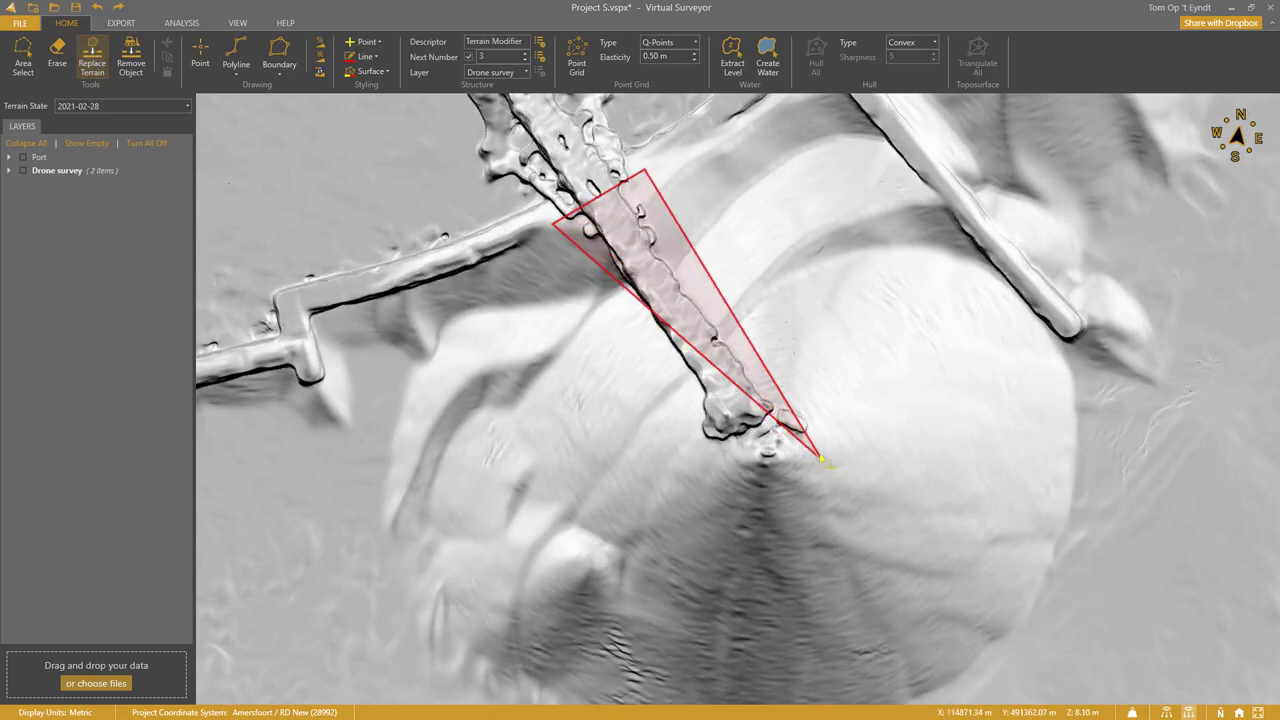
{"action": "left_click", "coordinate": [821, 445]}
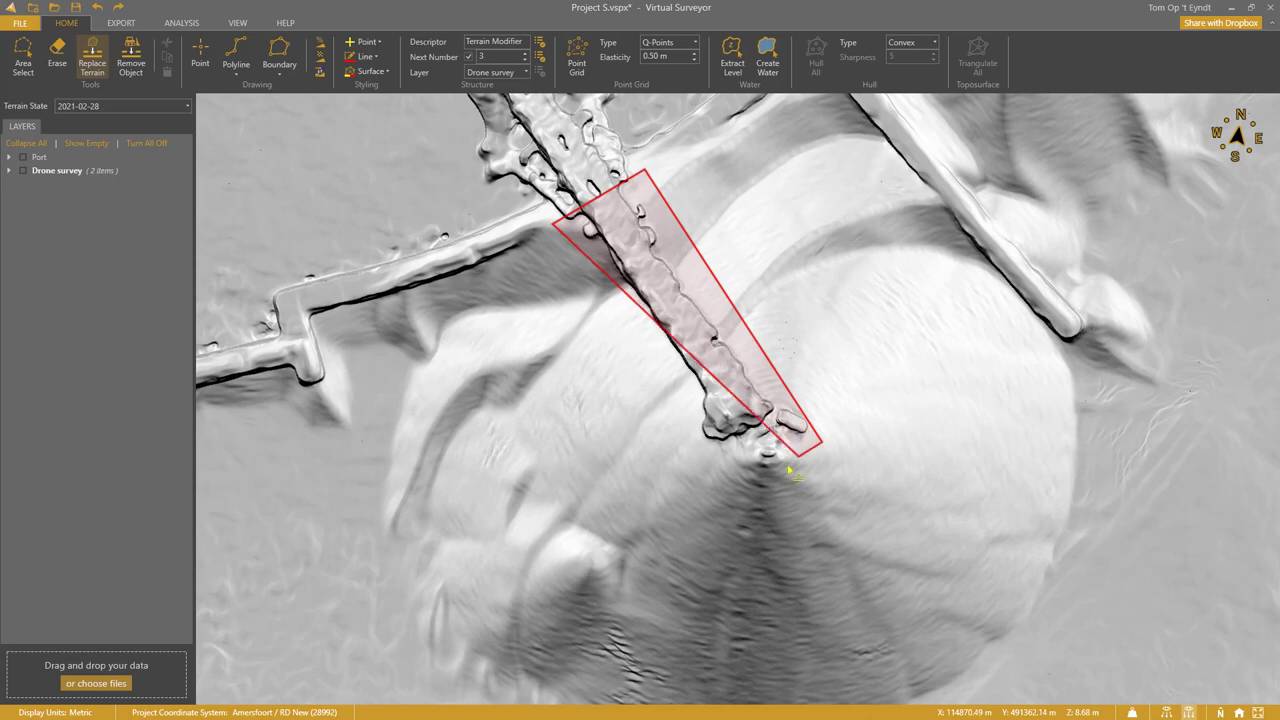
{"action": "double_click", "coordinate": [735, 500]}
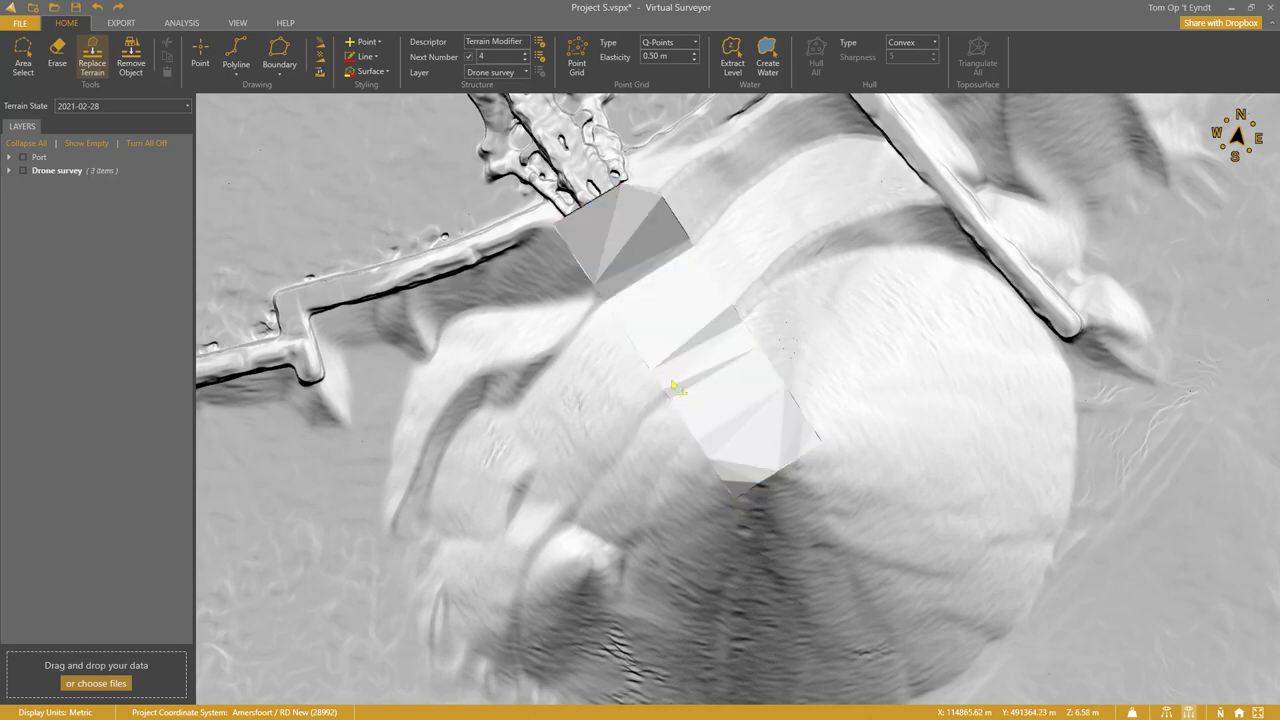
View the terrain in oblique 3D with the textured drone survey shown.
{"action": "left_click", "coordinate": [1165, 712]}
{"action": "right_click_drag", "start_coordinate": [792, 406], "coordinate": [809, 491]}
{"action": "scroll", "coordinate": [738, 540], "scroll_direction": "up", "scroll_amount": 3}
{"action": "right_click_drag", "start_coordinate": [738, 540], "coordinate": [729, 374]}
{"action": "left_click", "coordinate": [320, 73]}
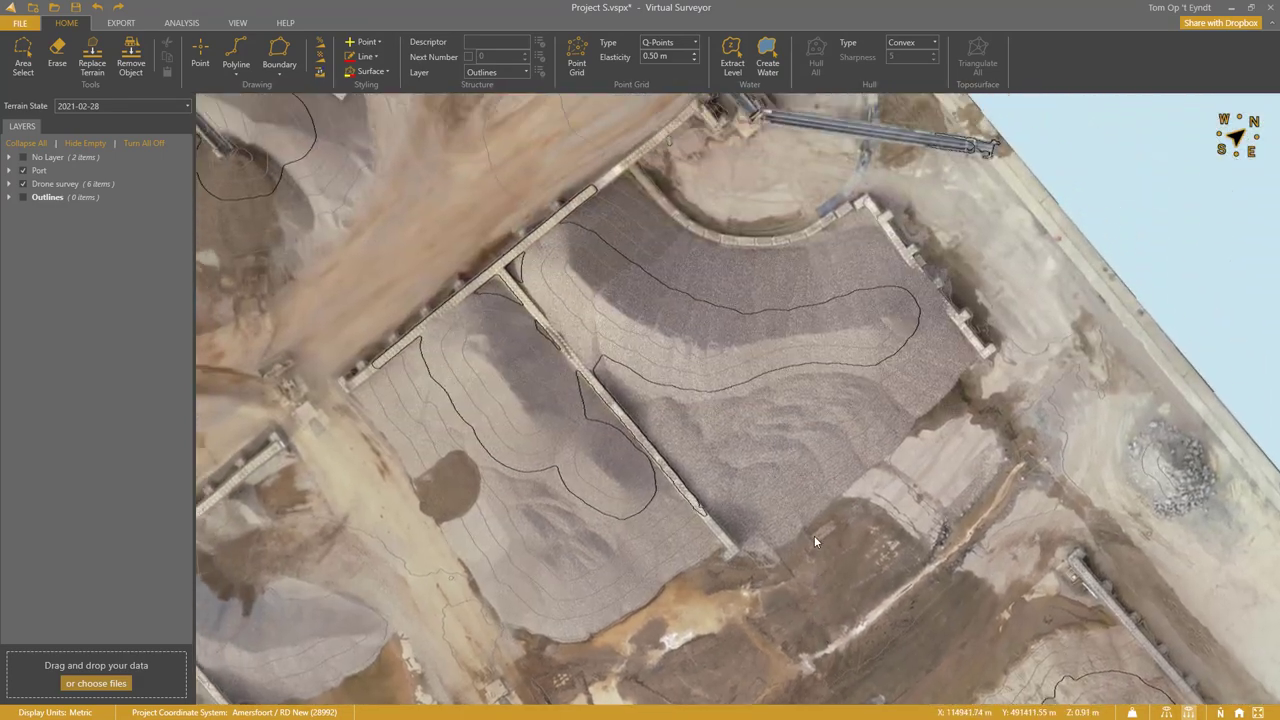
Start a Boundary at the wall junction and trace vertices along the curved wall.
{"action": "left_click", "coordinate": [279, 58]}
{"action": "scroll", "coordinate": [450, 264], "scroll_direction": "up", "scroll_amount": 4}
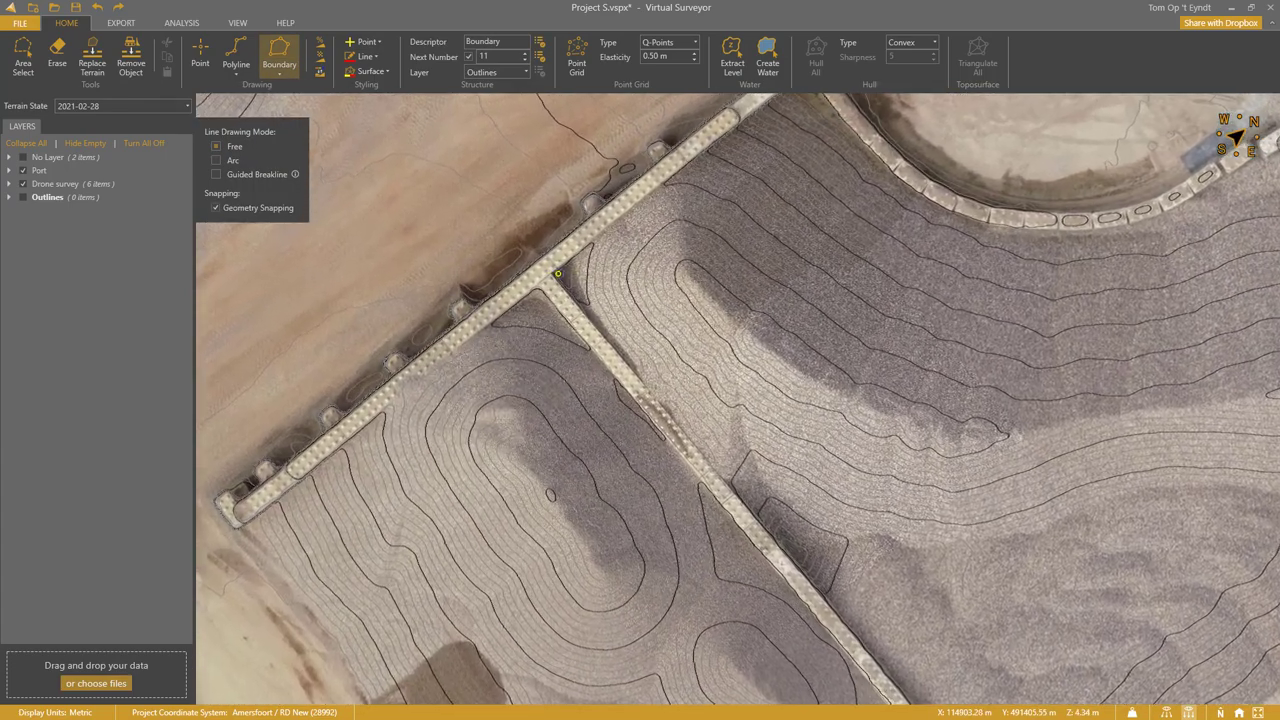
{"action": "left_click", "coordinate": [558, 273]}
{"action": "left_click_drag", "start_coordinate": [786, 129], "coordinate": [728, 243]}
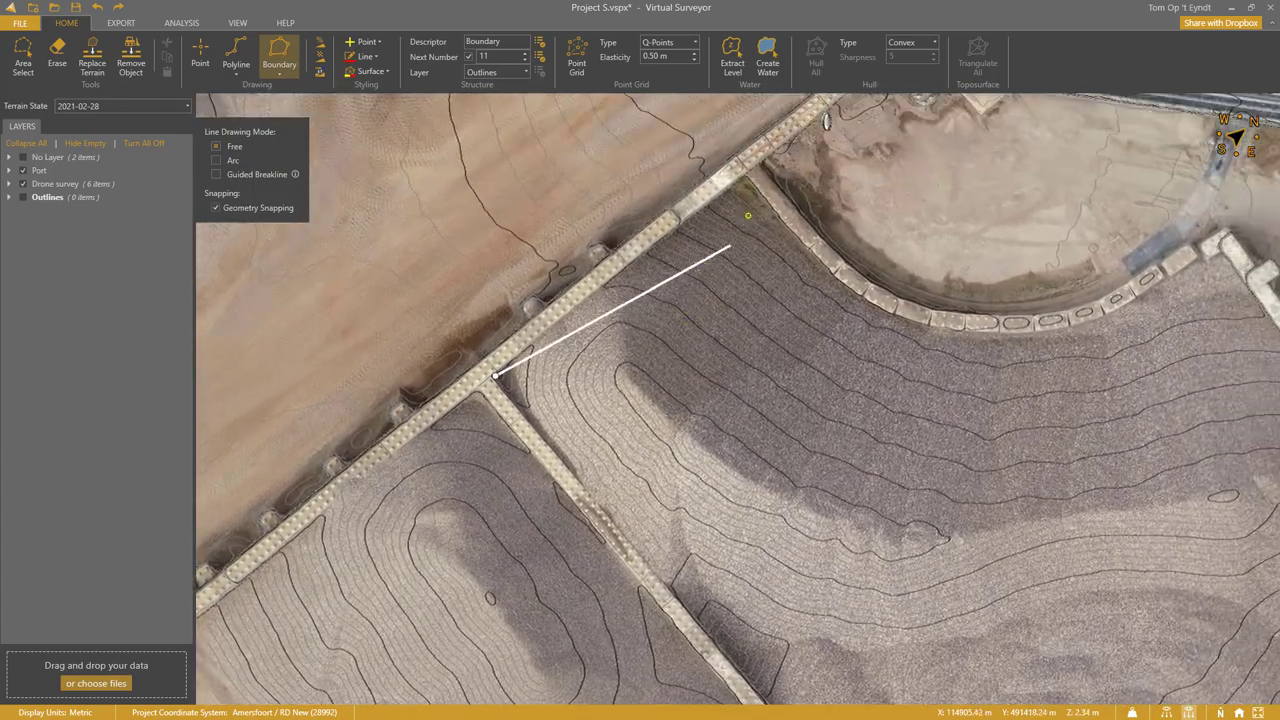
{"action": "left_click", "coordinate": [746, 180]}
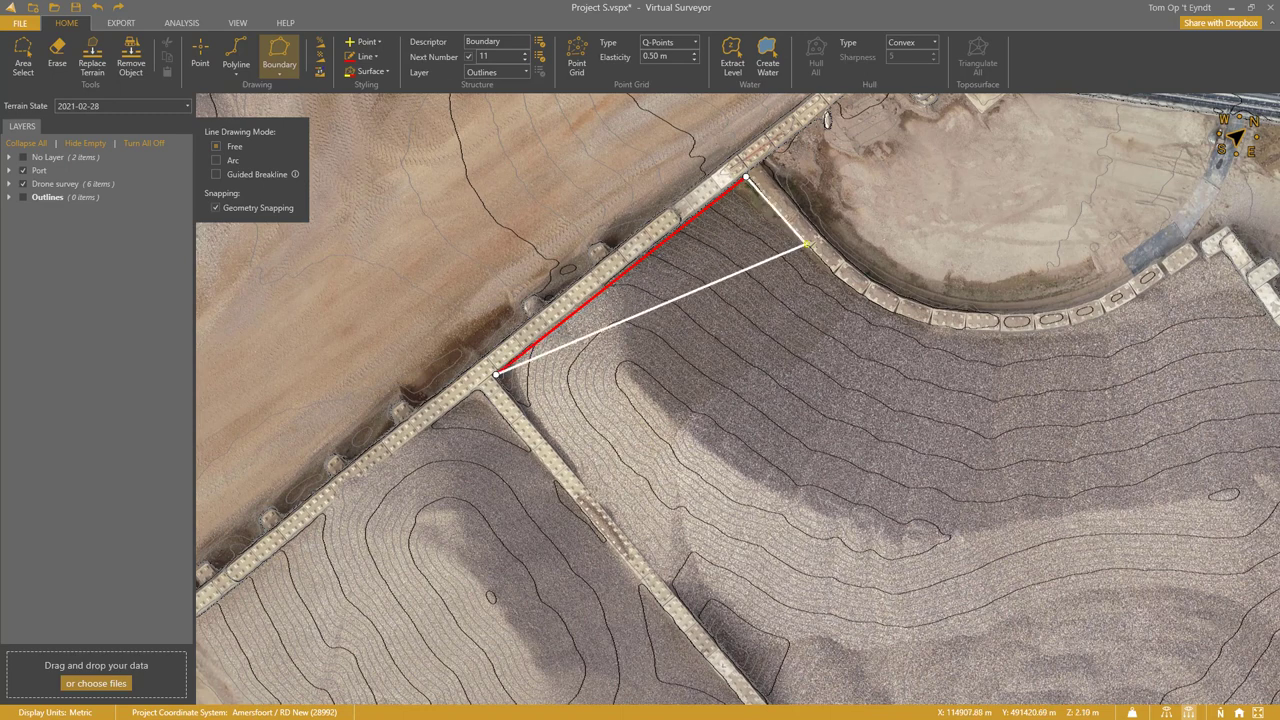
{"action": "left_click", "coordinate": [807, 244]}
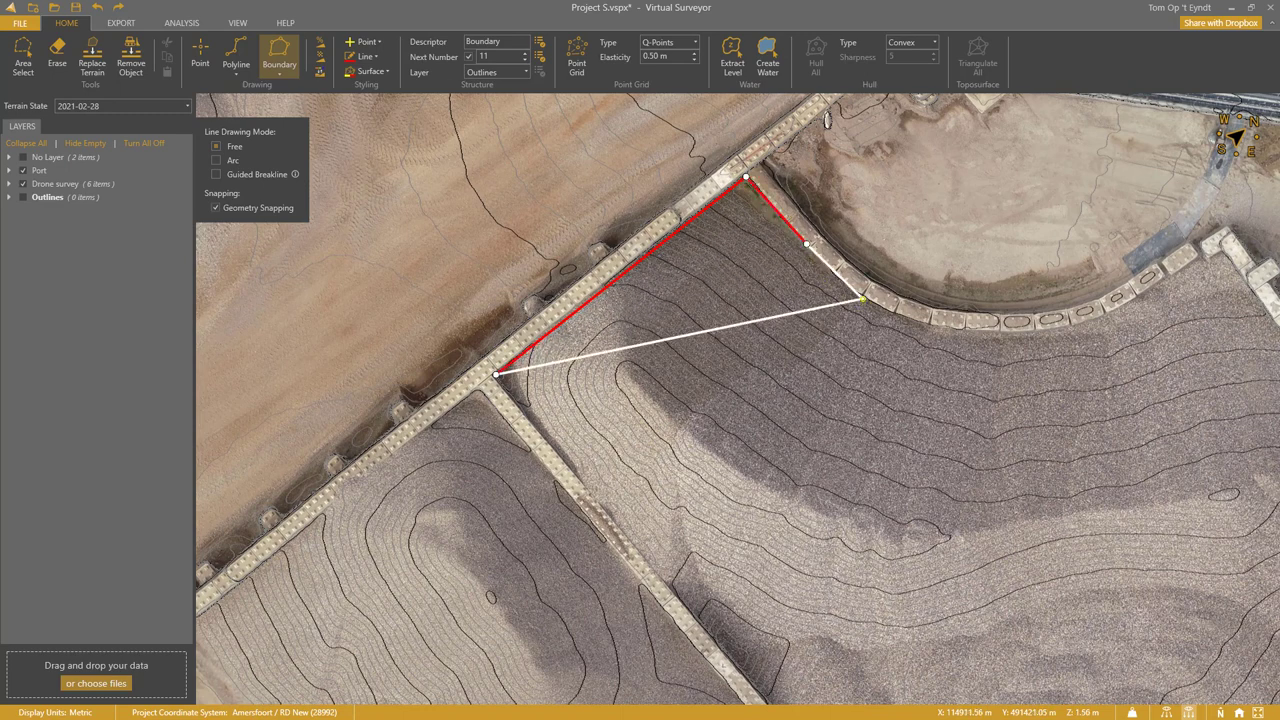
{"action": "left_click", "coordinate": [862, 298]}
{"action": "left_click", "coordinate": [930, 324]}
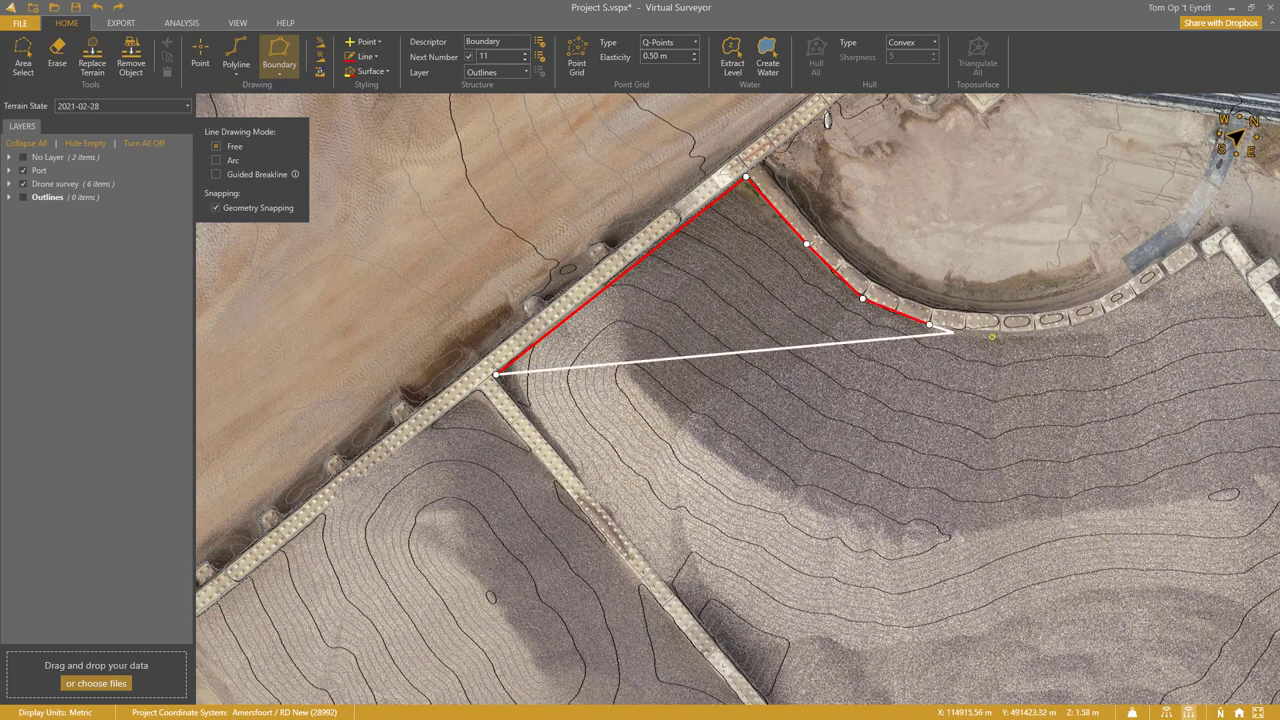
{"action": "left_click", "coordinate": [1037, 331]}
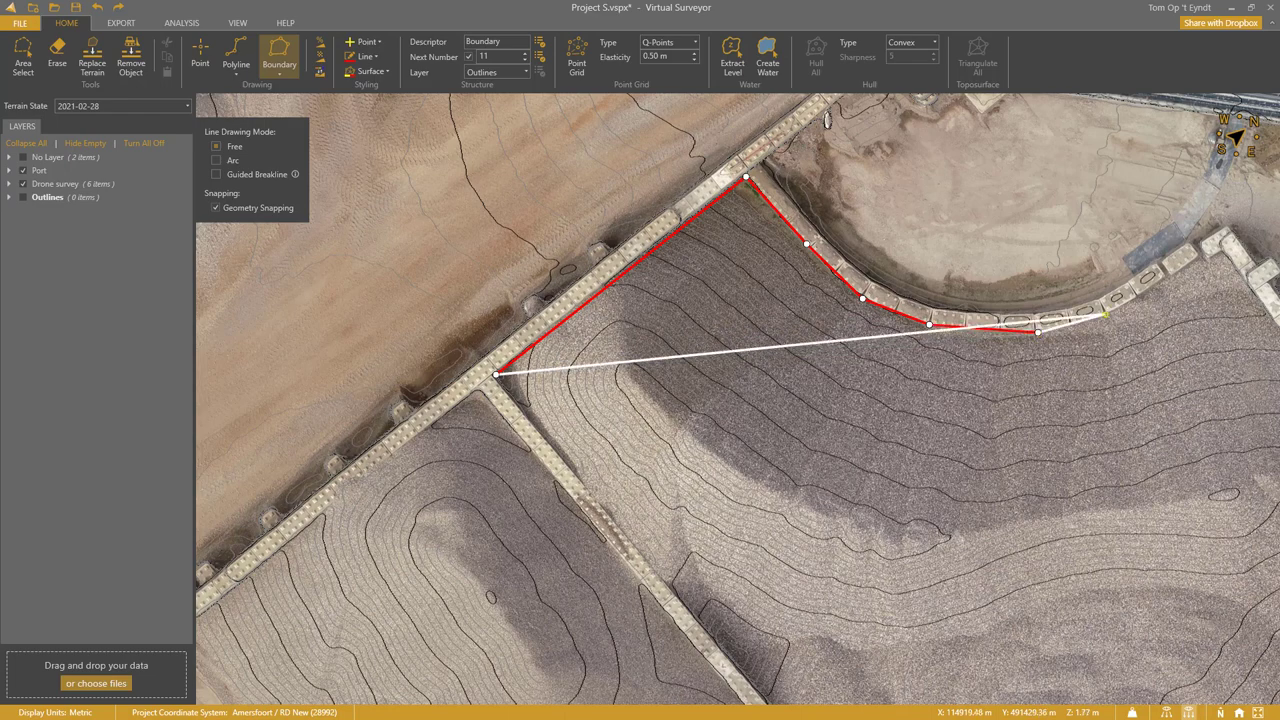
{"action": "left_click", "coordinate": [1106, 315]}
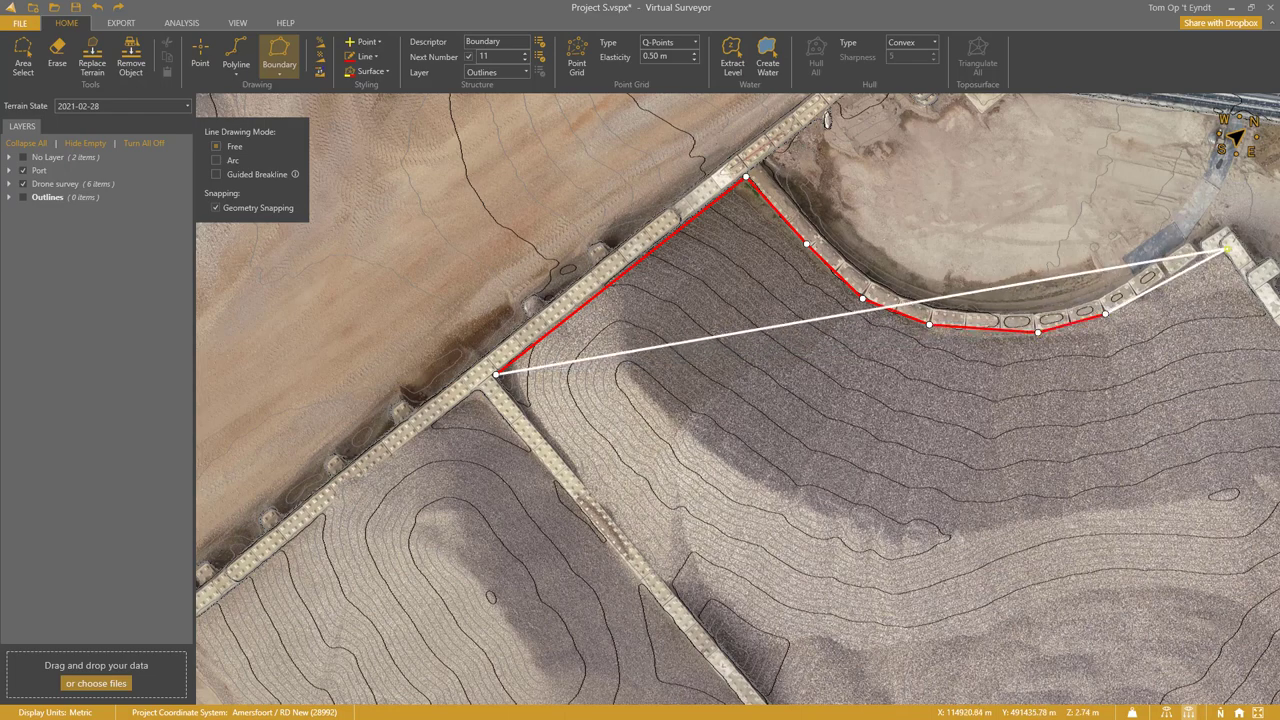
Add the outer corner and bottom apex, then close the 968.62 m² Boundary #11.
{"action": "middle_click_drag", "start_coordinate": [1234, 366], "coordinate": [1010, 250]}
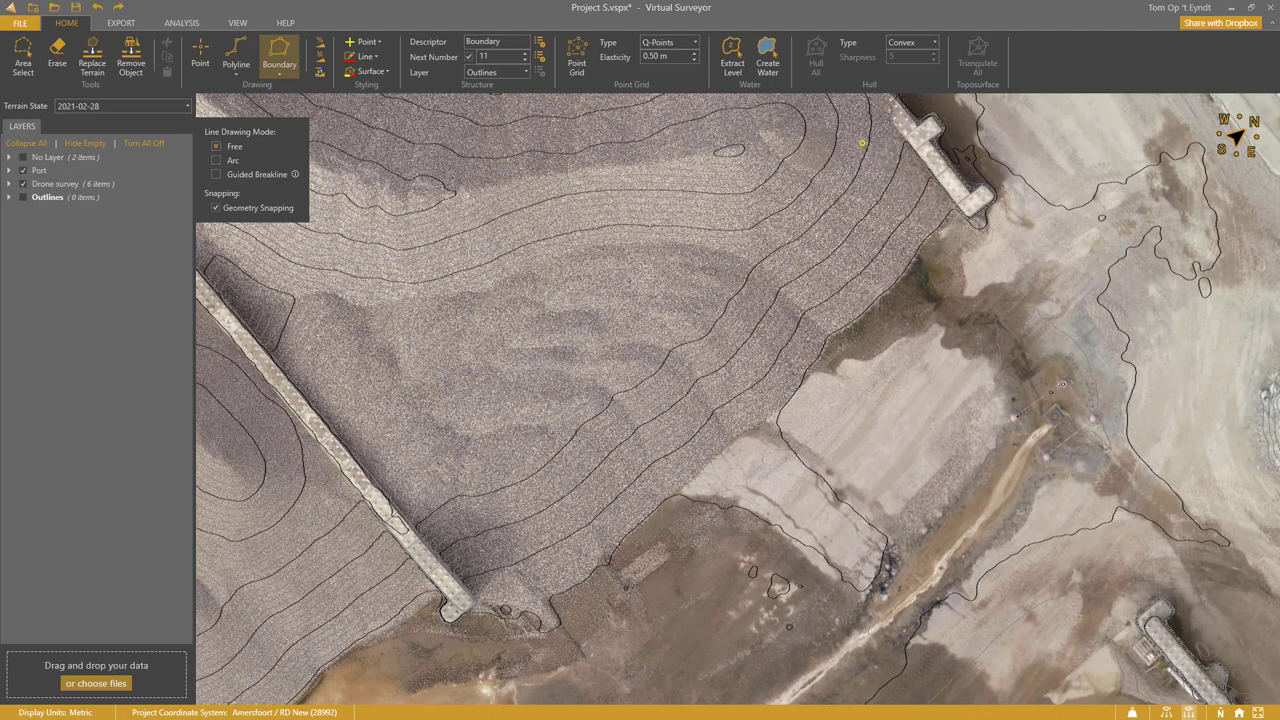
{"action": "left_click", "coordinate": [1003, 268]}
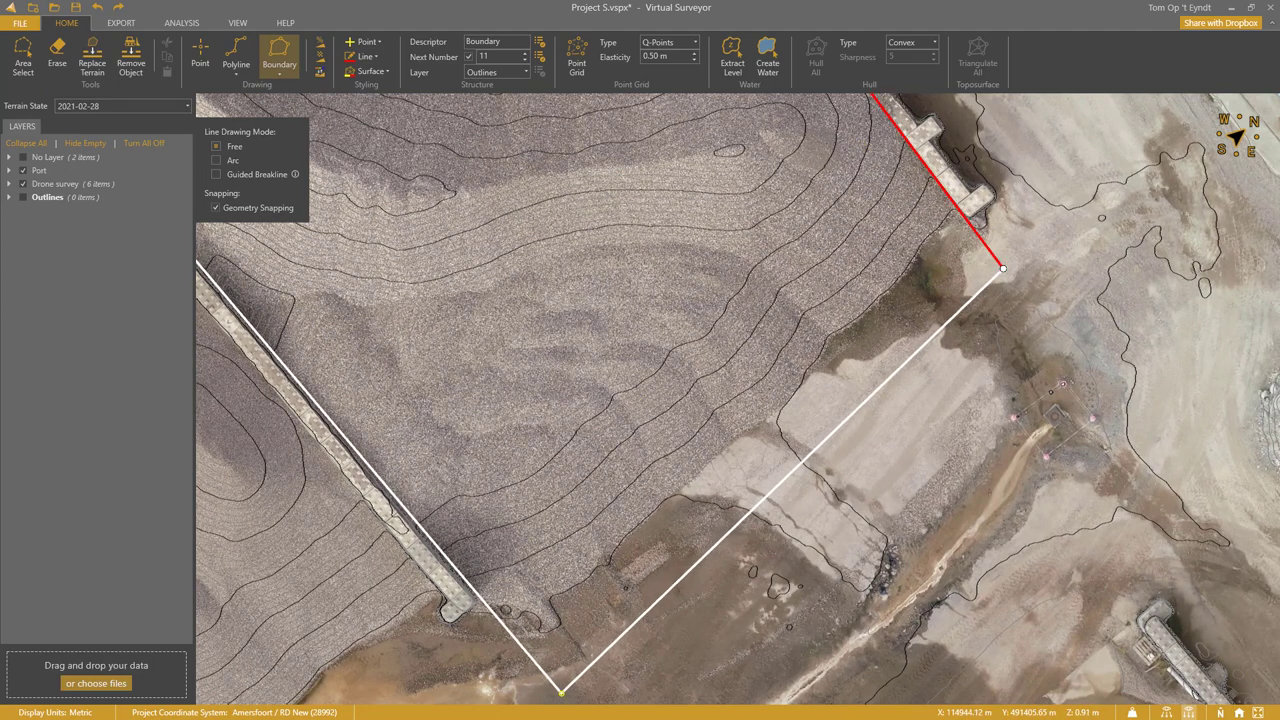
{"action": "left_click", "coordinate": [561, 693]}
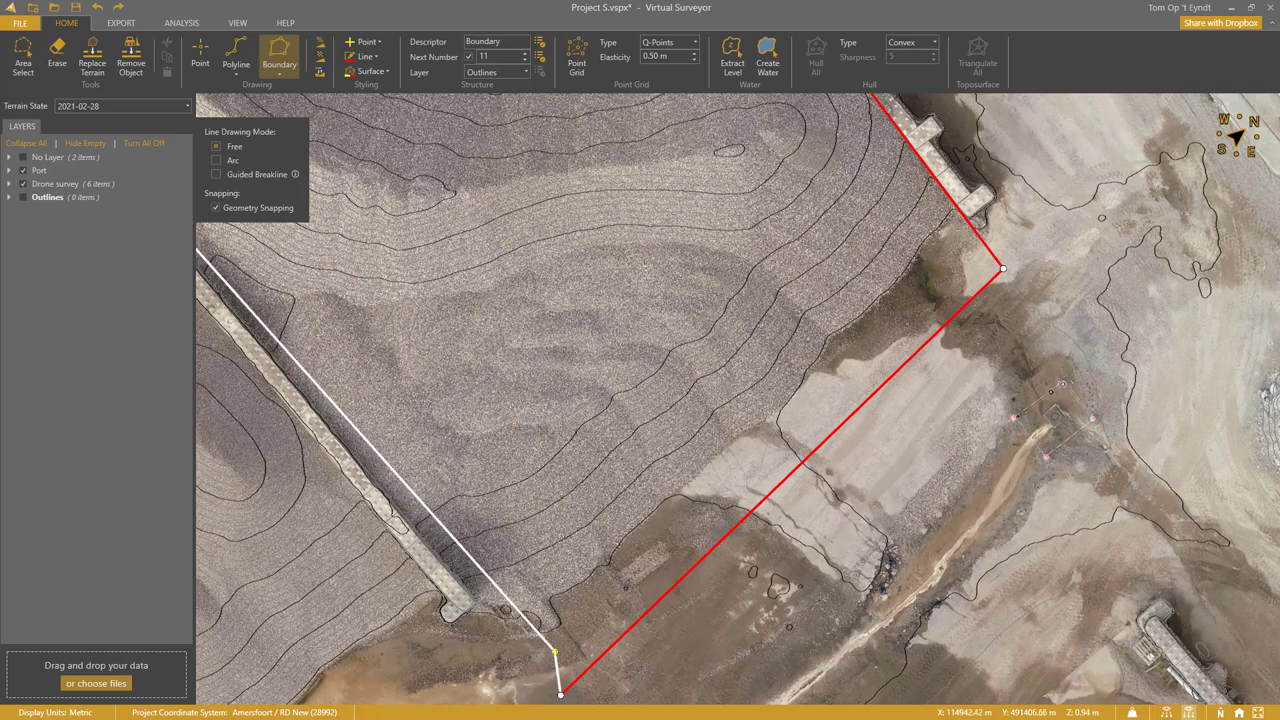
{"action": "key", "text": "Return"}
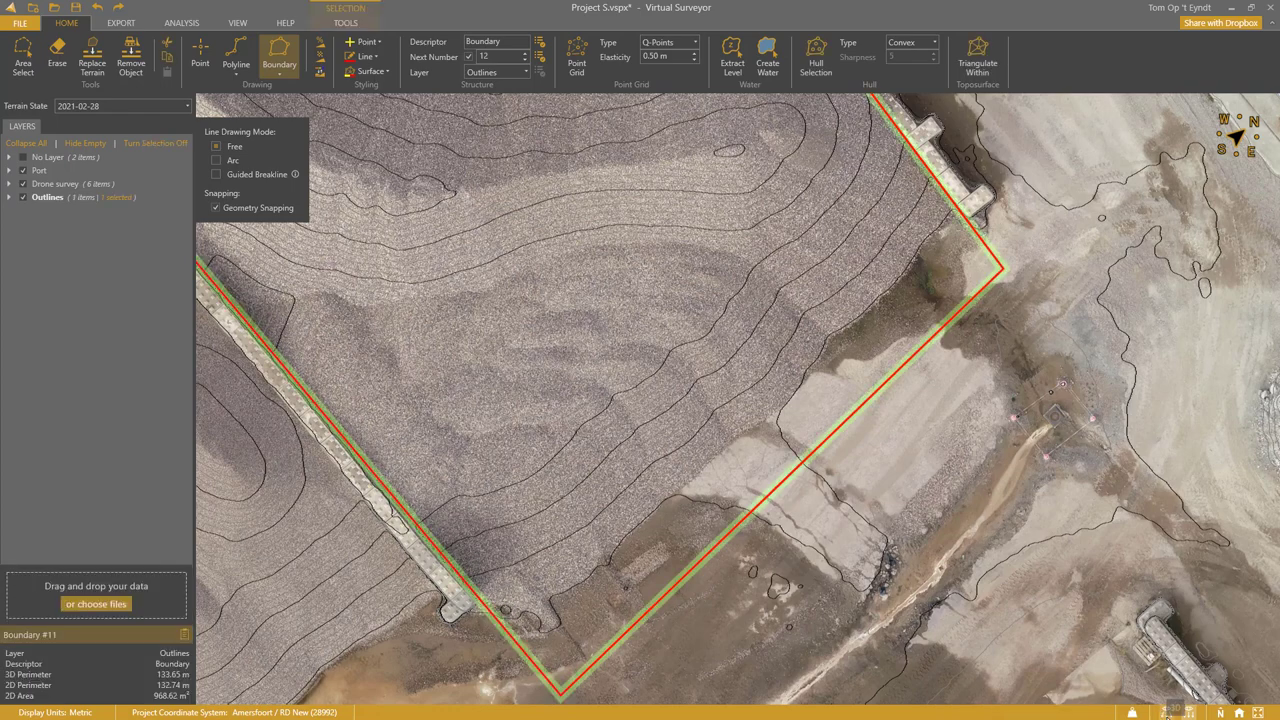
Compute Boundary #11 as a Gravel stockpile on a Flat Minimum base, giving 3044.65 m³.
{"action": "left_click", "coordinate": [1165, 712]}
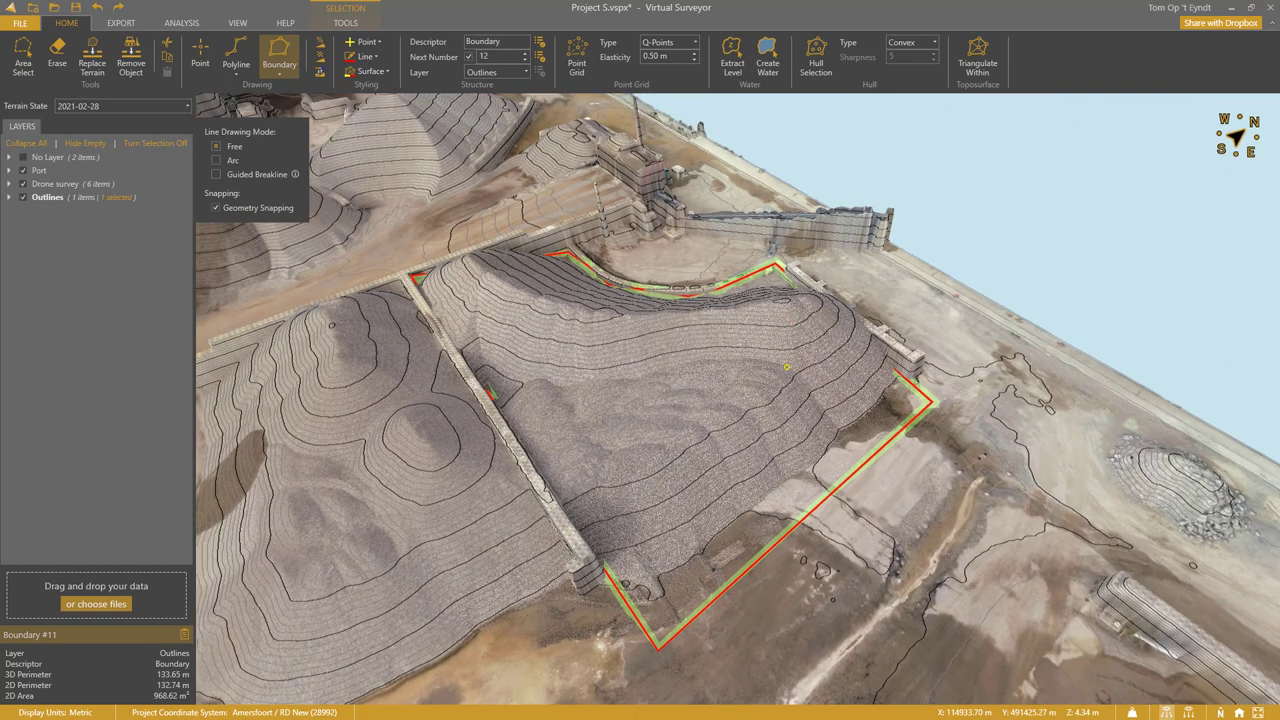
{"action": "left_click", "coordinate": [344, 22]}
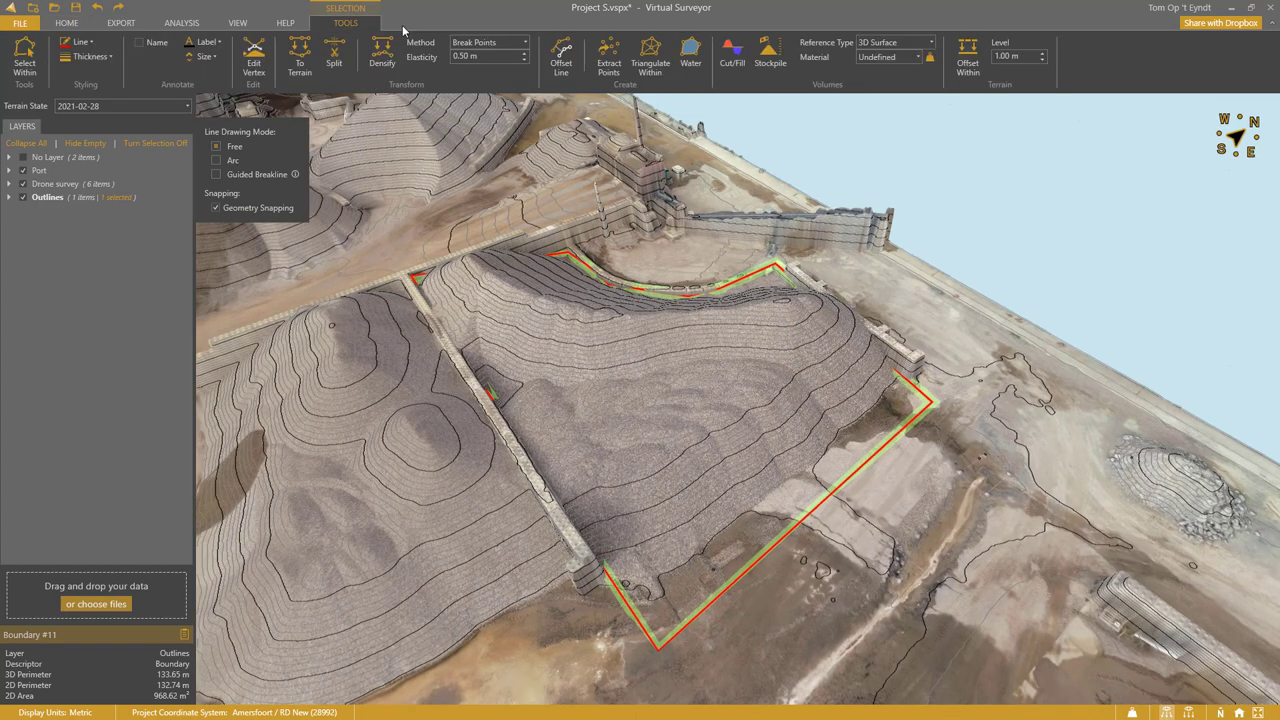
{"action": "left_click", "coordinate": [870, 43]}
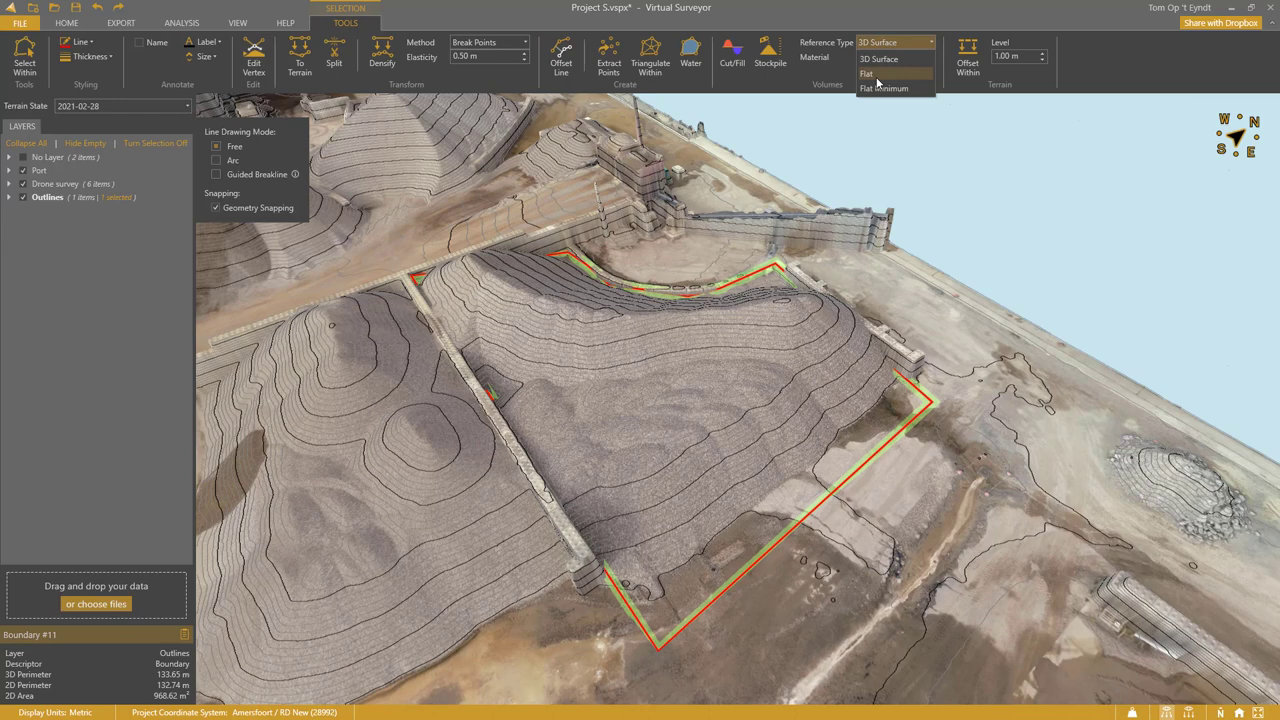
{"action": "left_click", "coordinate": [880, 88]}
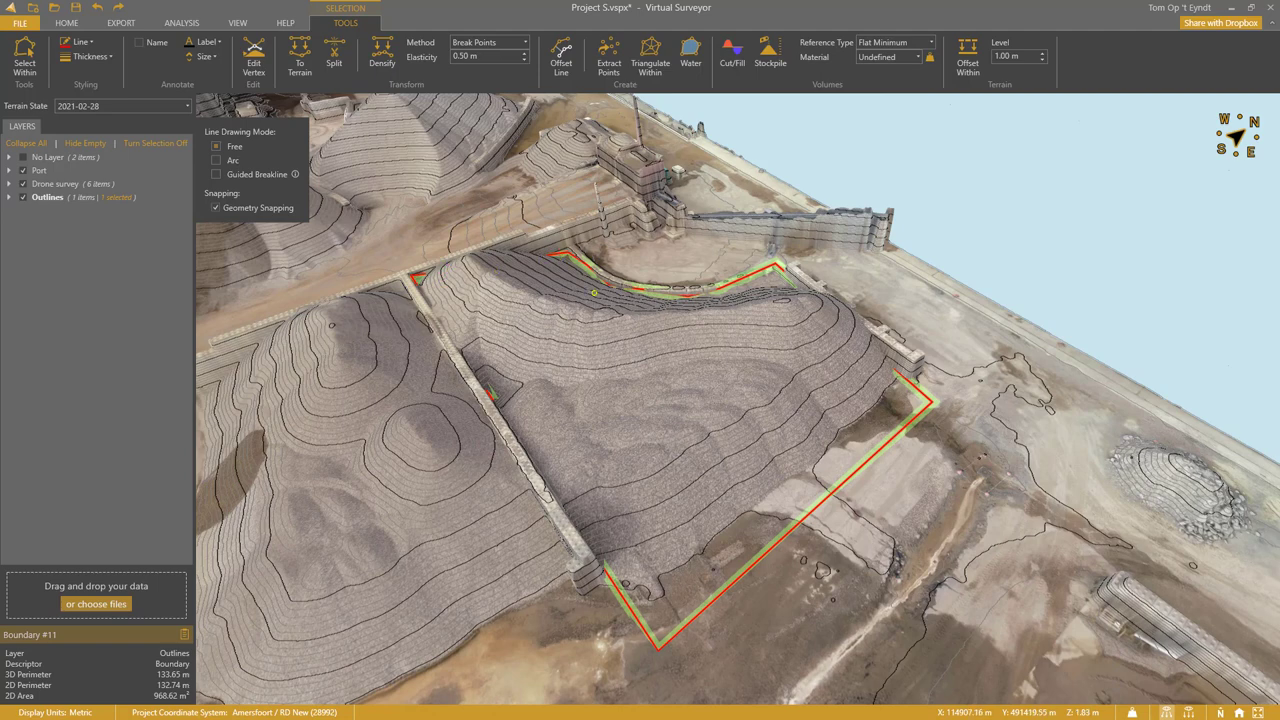
{"action": "left_click", "coordinate": [908, 57]}
{"action": "left_click", "coordinate": [886, 89]}
{"action": "left_click", "coordinate": [769, 58]}
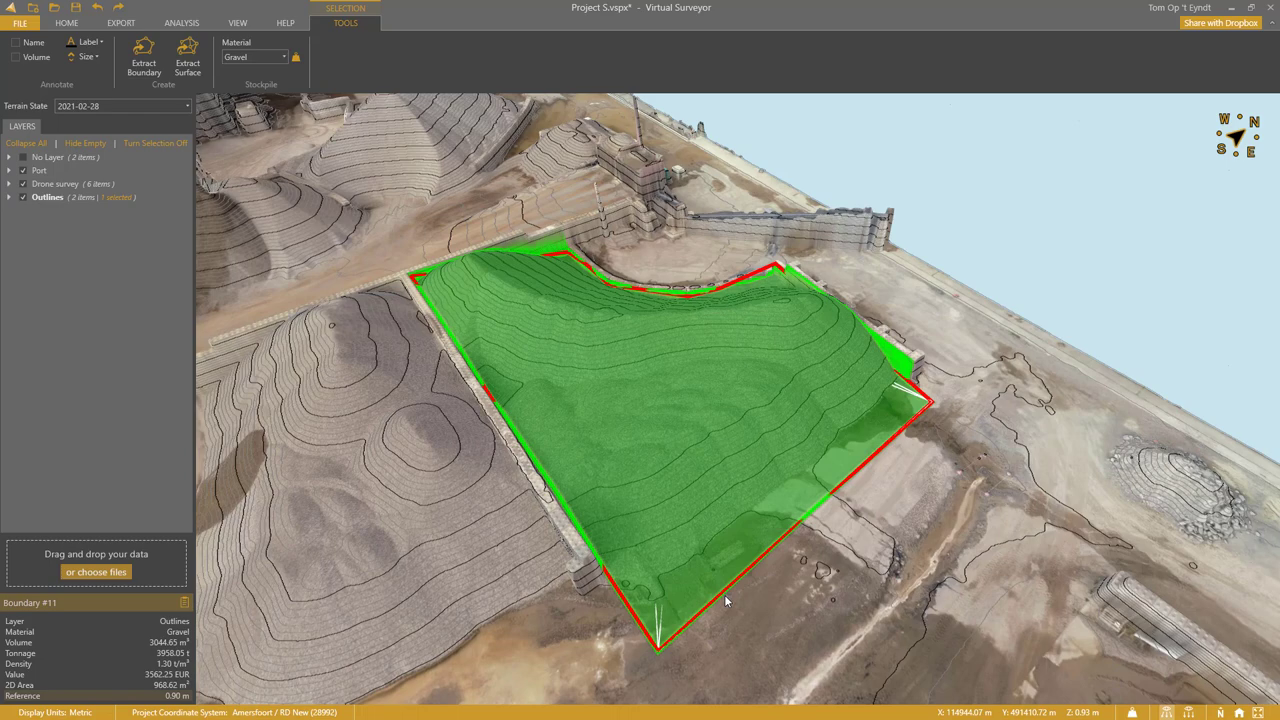
Pan and zoom past the green stockpile toward the walled rectangular basin.
{"action": "scroll", "coordinate": [725, 600], "scroll_direction": "down", "scroll_amount": 10}
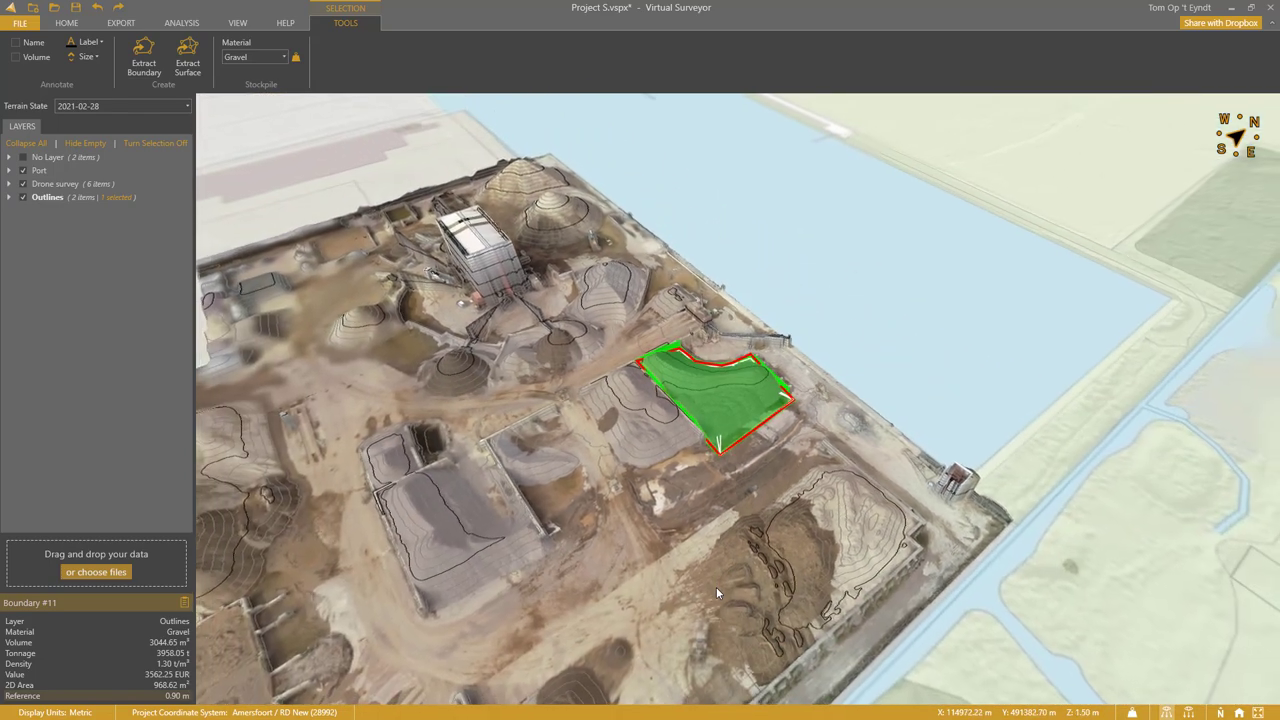
{"action": "left_click_drag", "start_coordinate": [716, 587], "coordinate": [762, 508]}
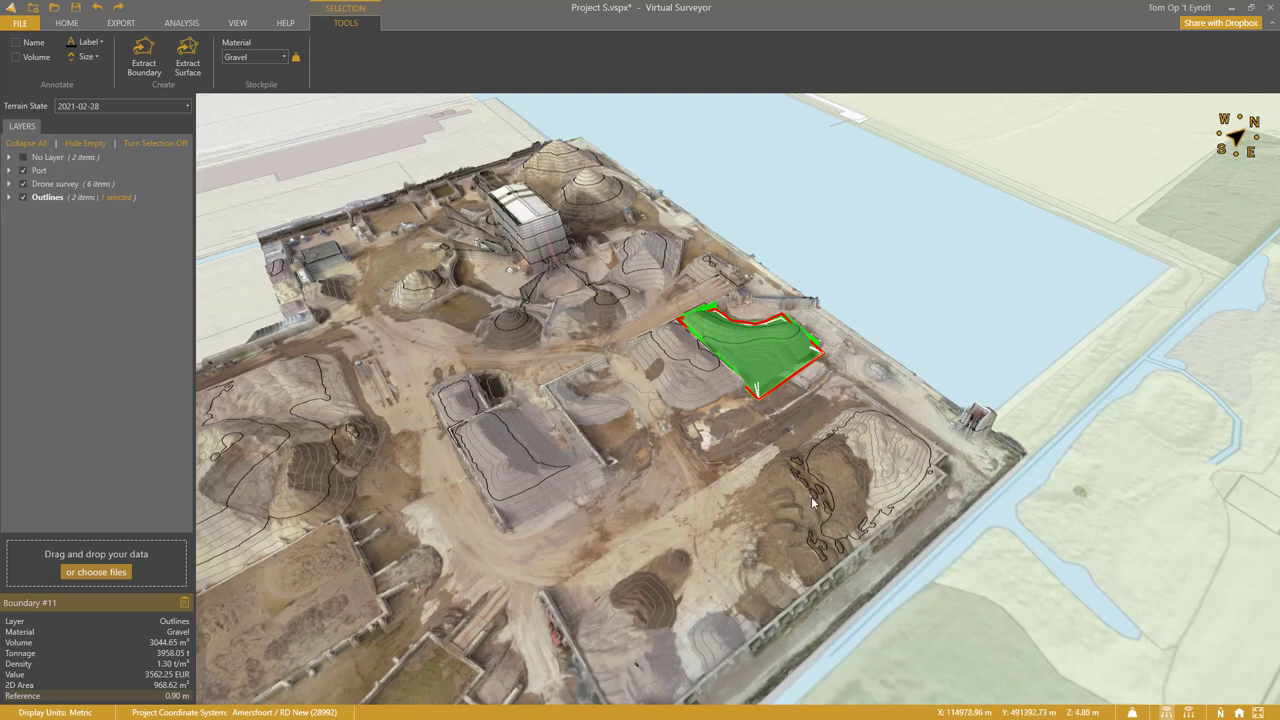
{"action": "scroll", "coordinate": [815, 500], "scroll_direction": "up", "scroll_amount": 5}
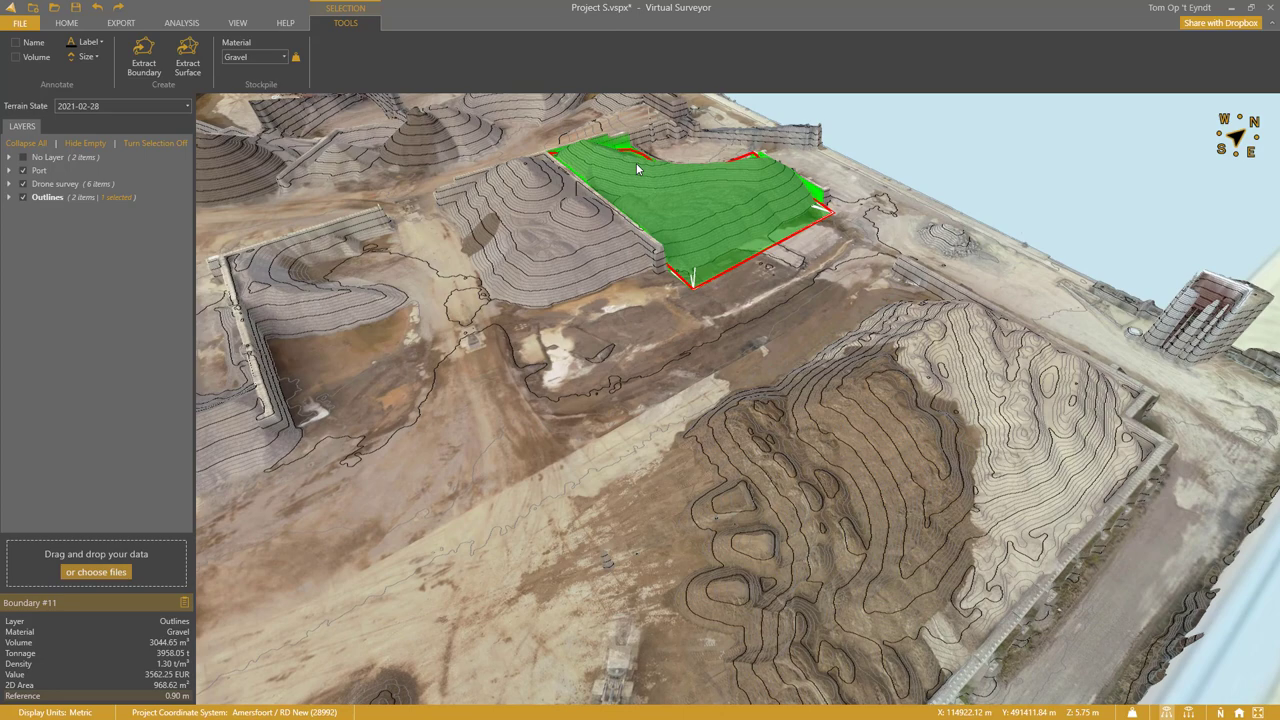
{"action": "left_click_drag", "start_coordinate": [786, 297], "coordinate": [806, 441]}
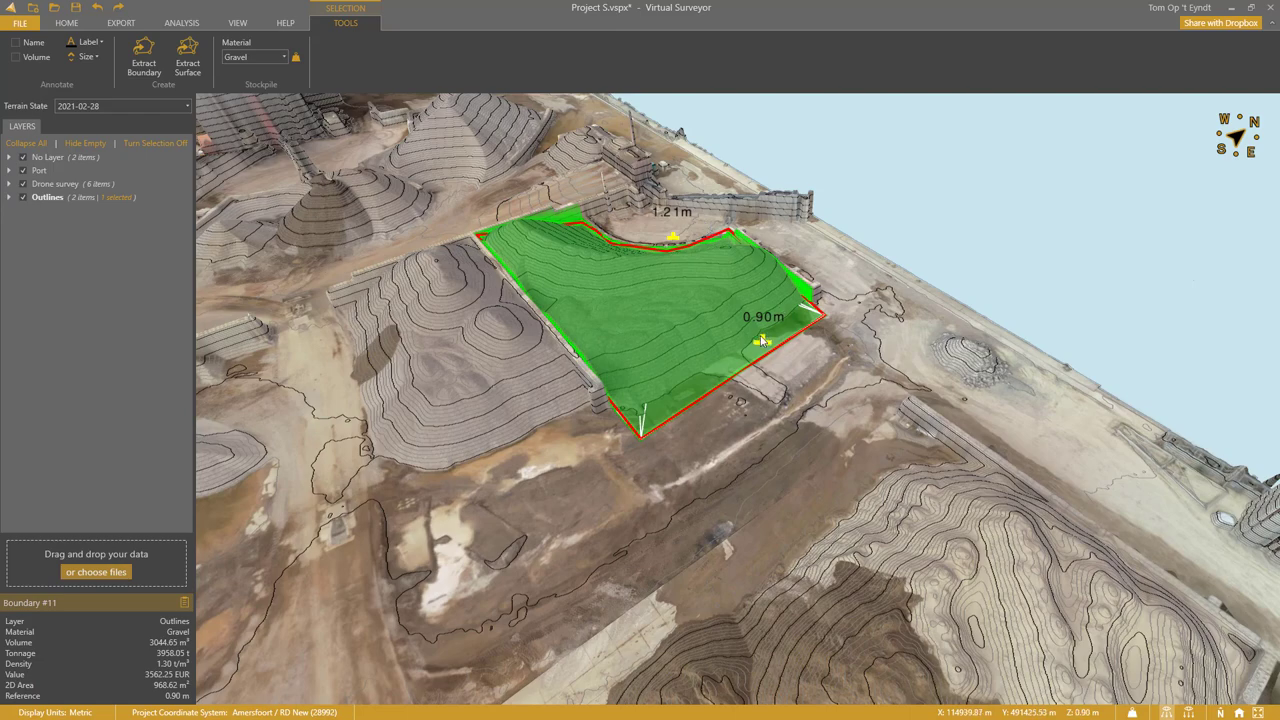
{"action": "left_click_drag", "start_coordinate": [528, 608], "coordinate": [833, 428]}
{"action": "scroll", "coordinate": [833, 428], "scroll_direction": "up", "scroll_amount": 3}
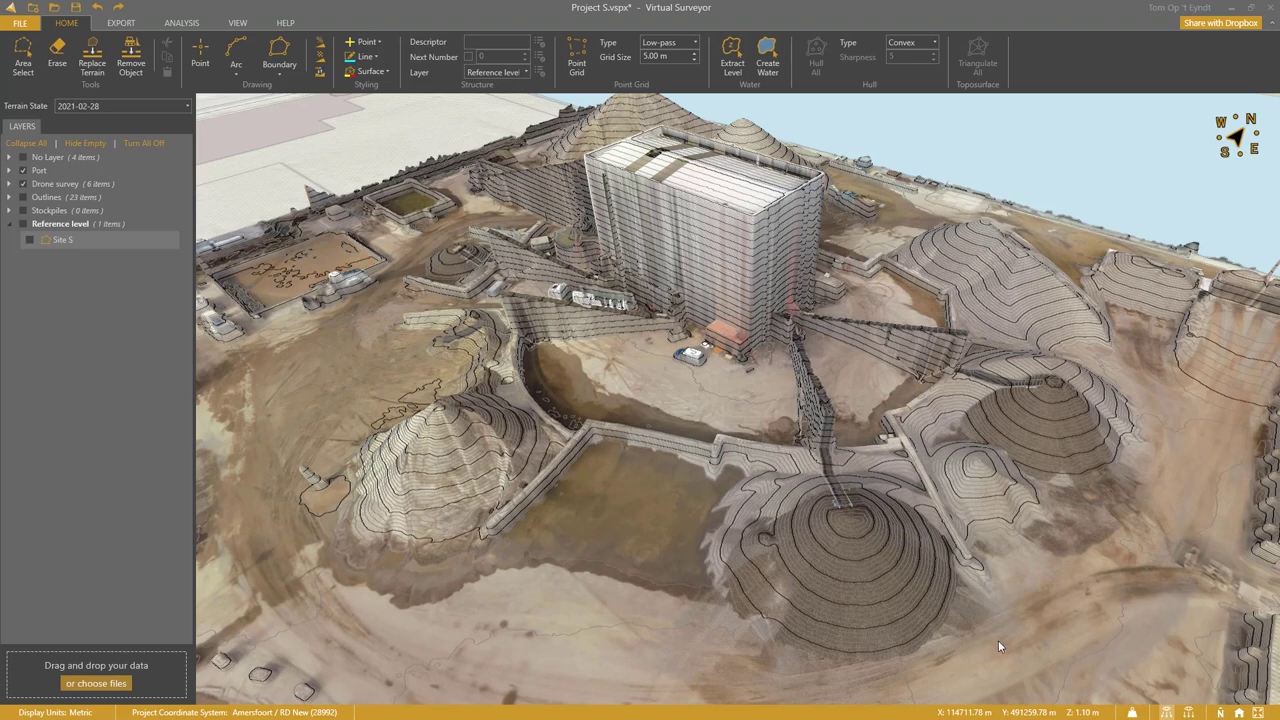
Select Site S and generate a 5.00 m Low-pass point grid inside it.
{"action": "left_click", "coordinate": [58, 239]}
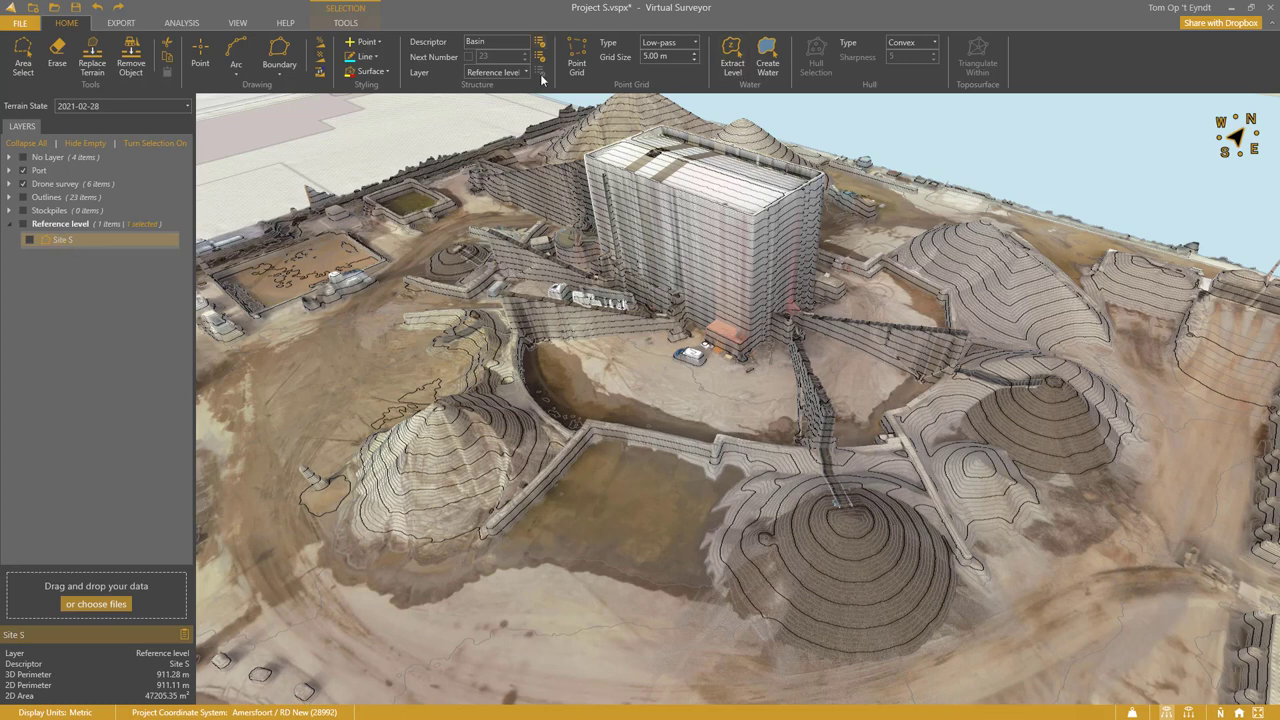
{"action": "left_click", "coordinate": [584, 60]}
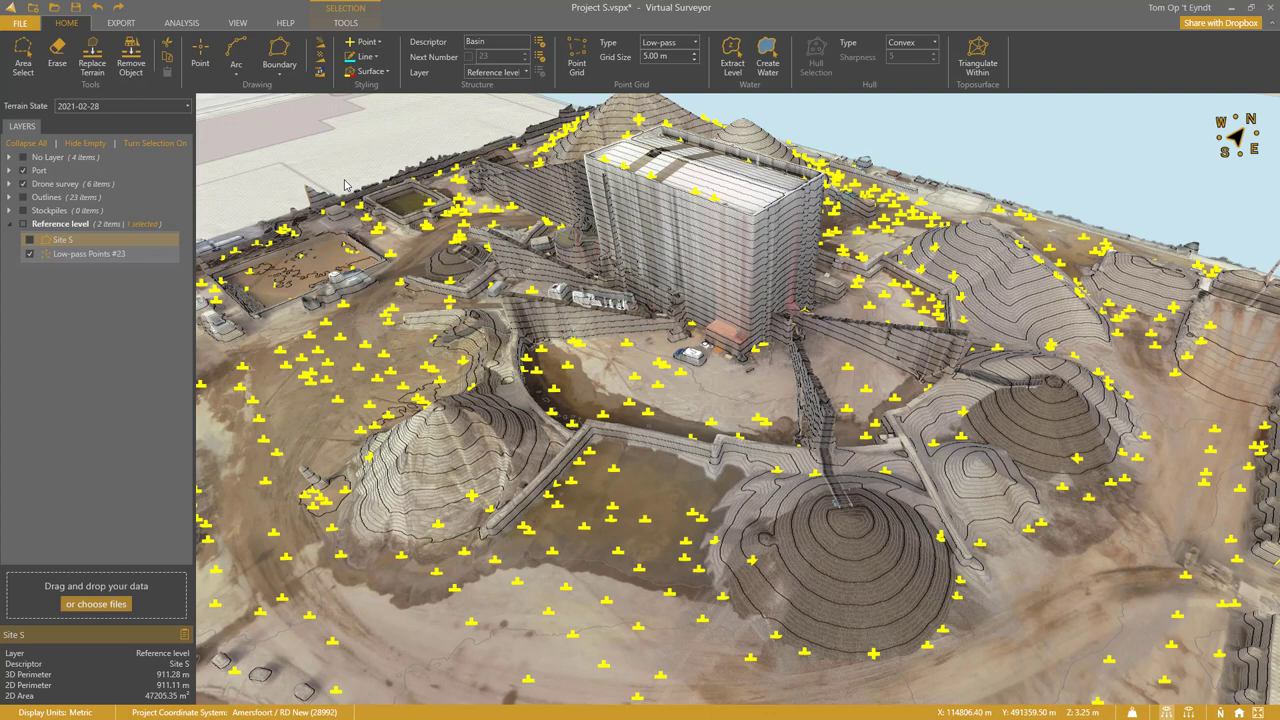
Select the points inside all 23 outlines, switch to erasing, and hide the Outlines layer.
{"action": "left_click", "coordinate": [46, 199]}
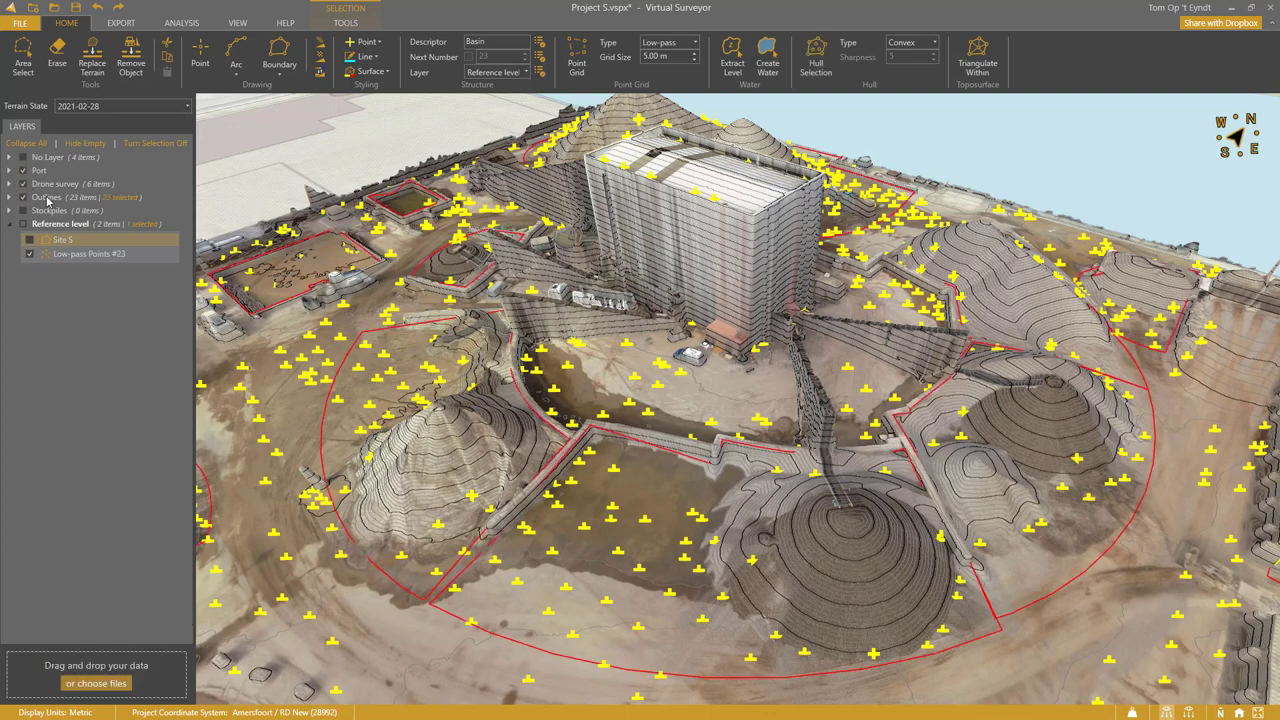
{"action": "left_click", "coordinate": [345, 26]}
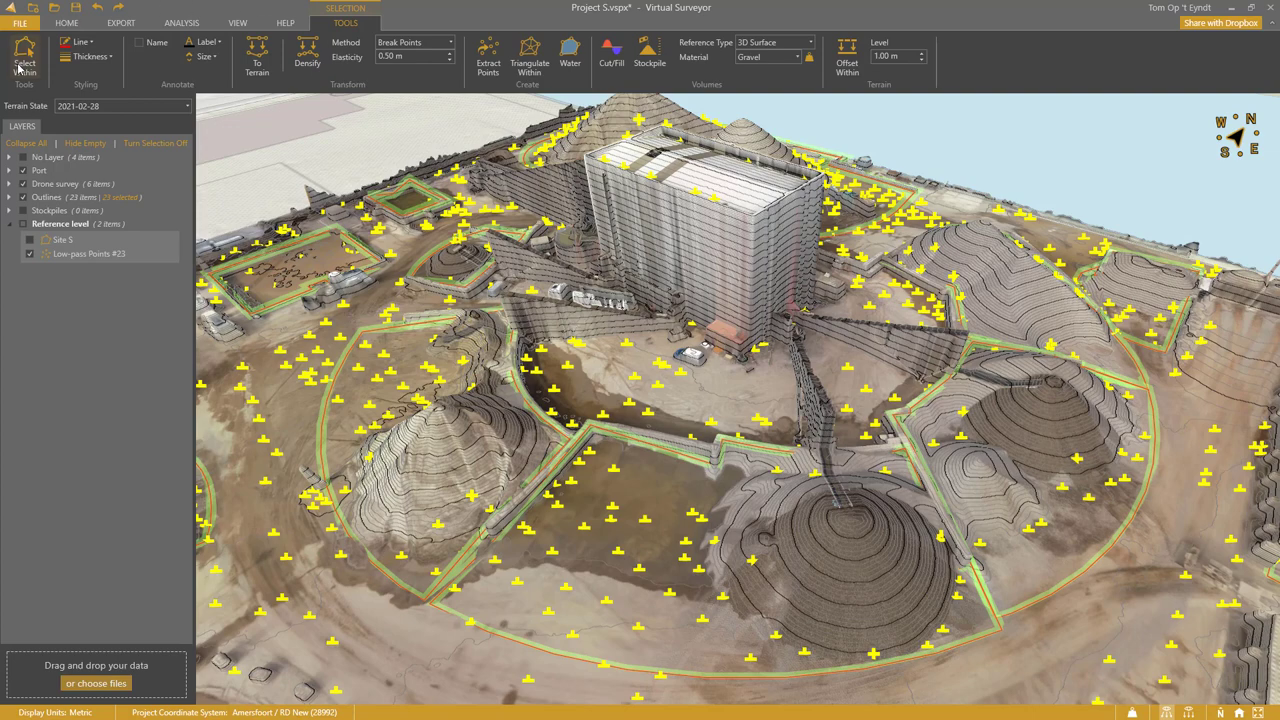
{"action": "left_click", "coordinate": [24, 62]}
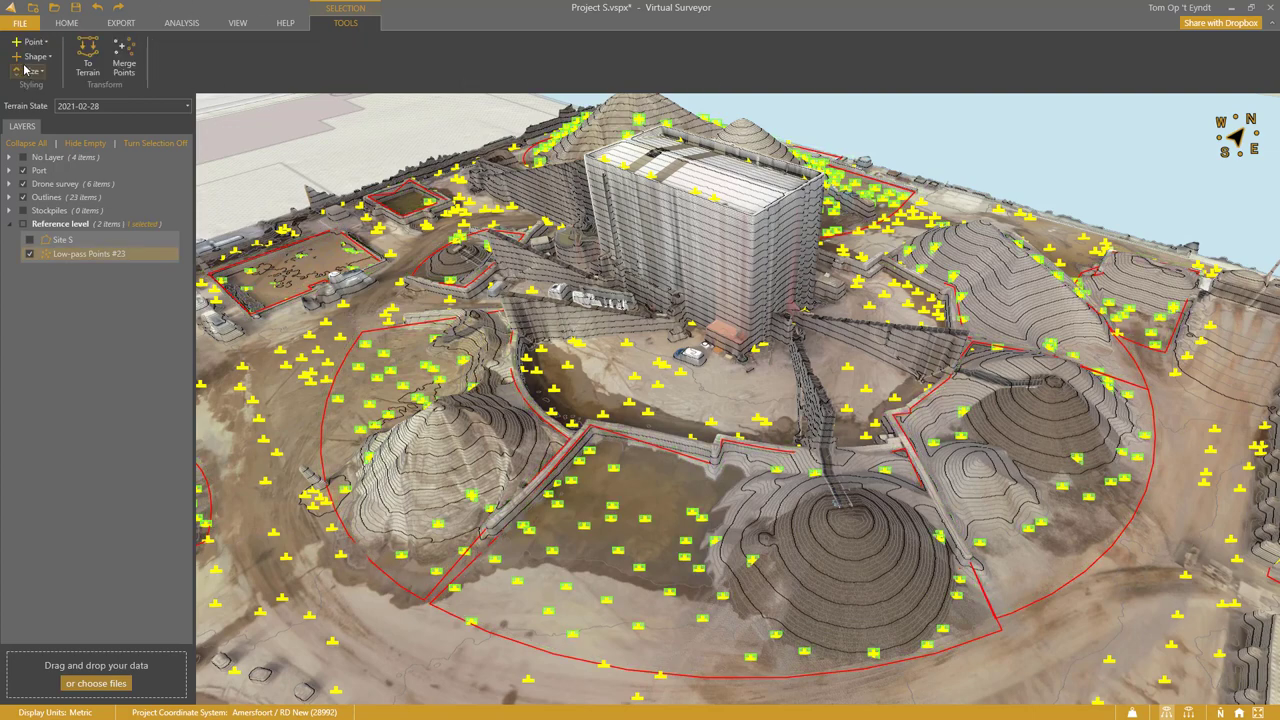
{"action": "key", "text": "Escape"}
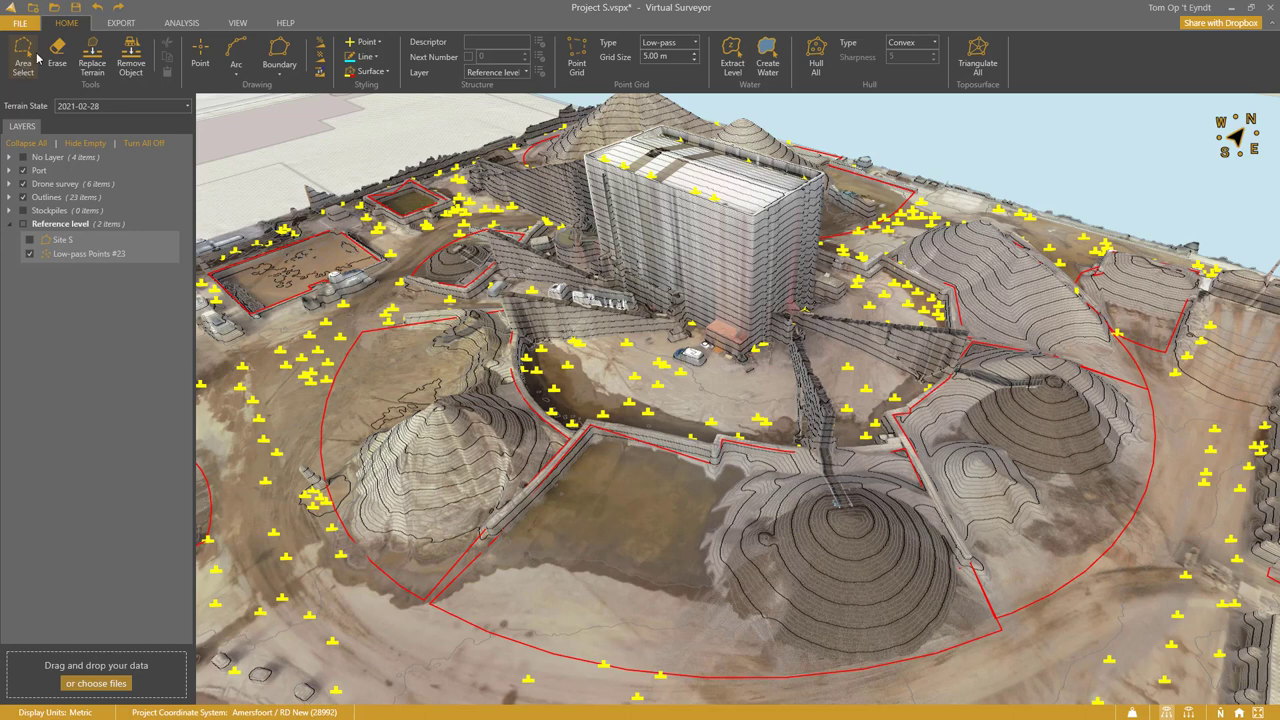
{"action": "left_click", "coordinate": [57, 58]}
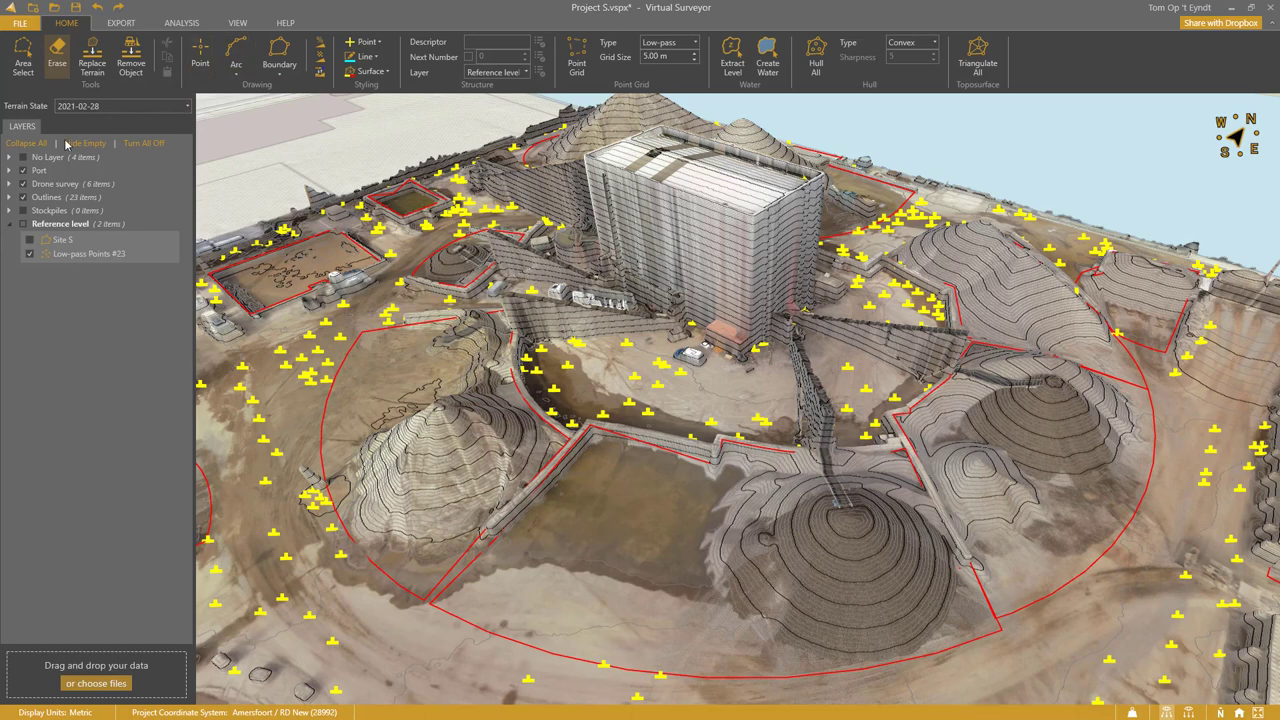
{"action": "left_click", "coordinate": [24, 198]}
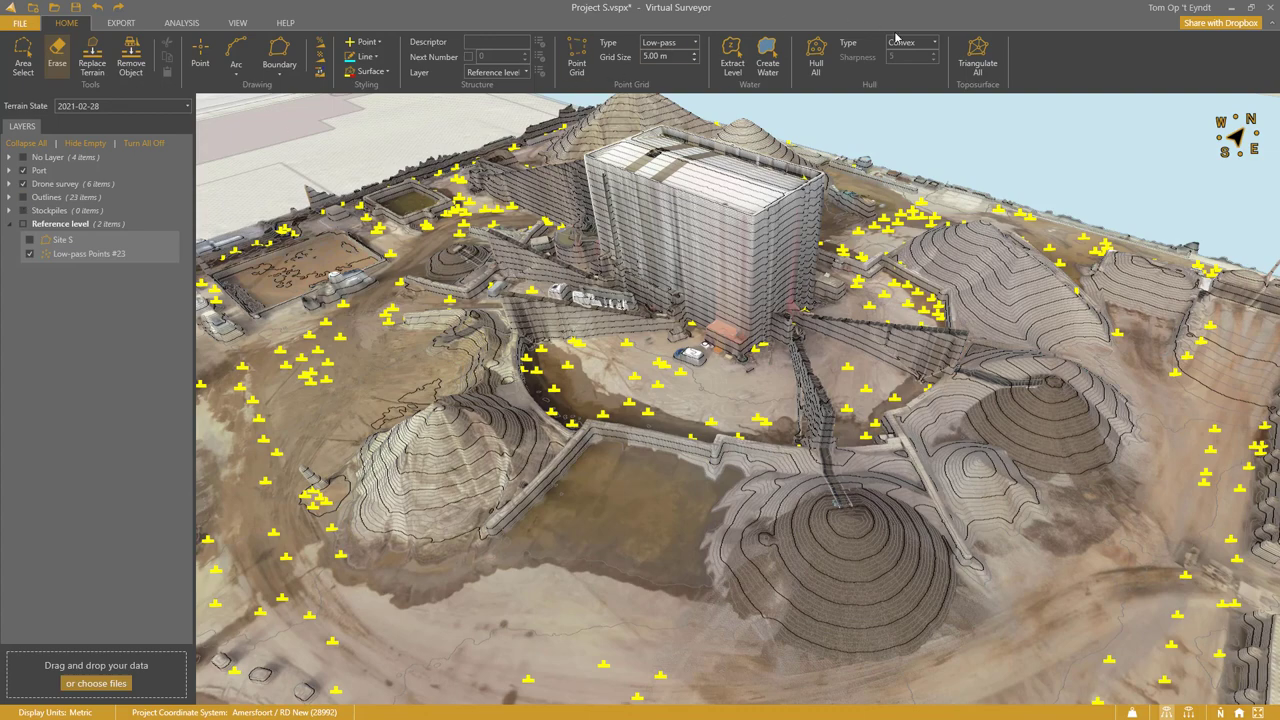
Triangulate the low-pass points, modify the terrain to it, then erase the temporary TIN.
{"action": "left_click", "coordinate": [978, 66]}
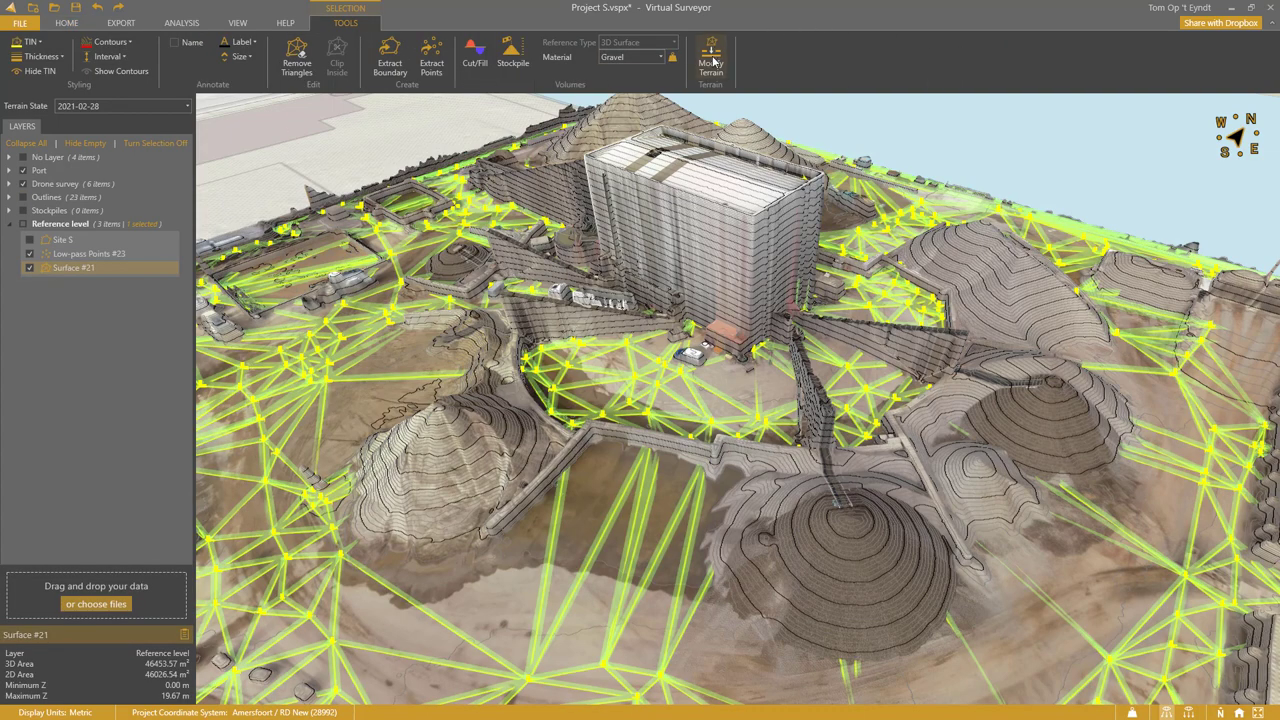
{"action": "left_click", "coordinate": [712, 65]}
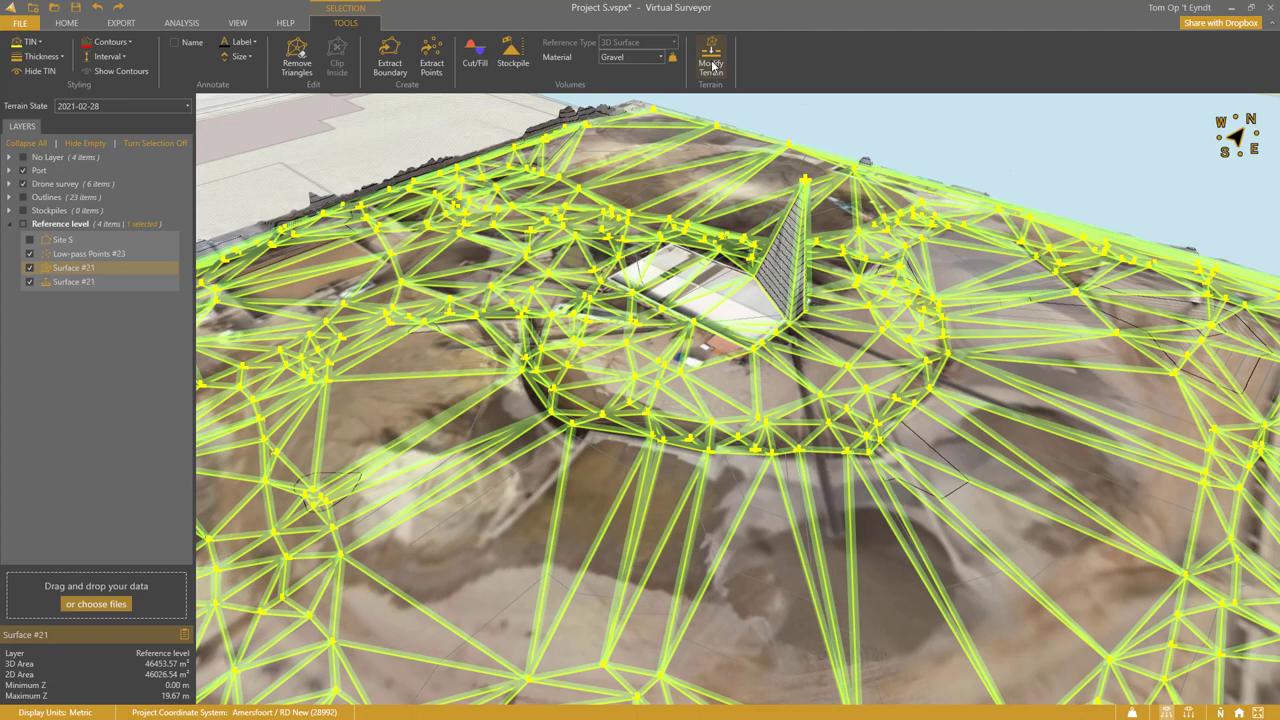
{"action": "left_click", "coordinate": [58, 23]}
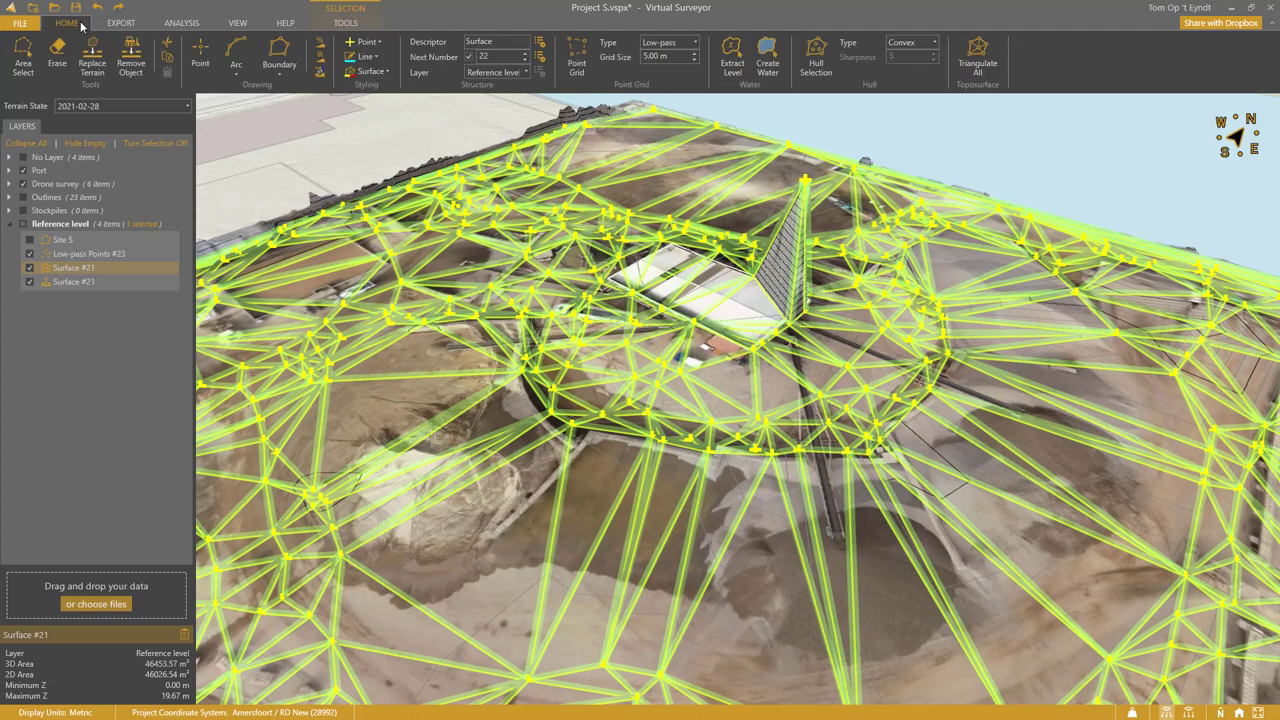
{"action": "left_click", "coordinate": [322, 74]}
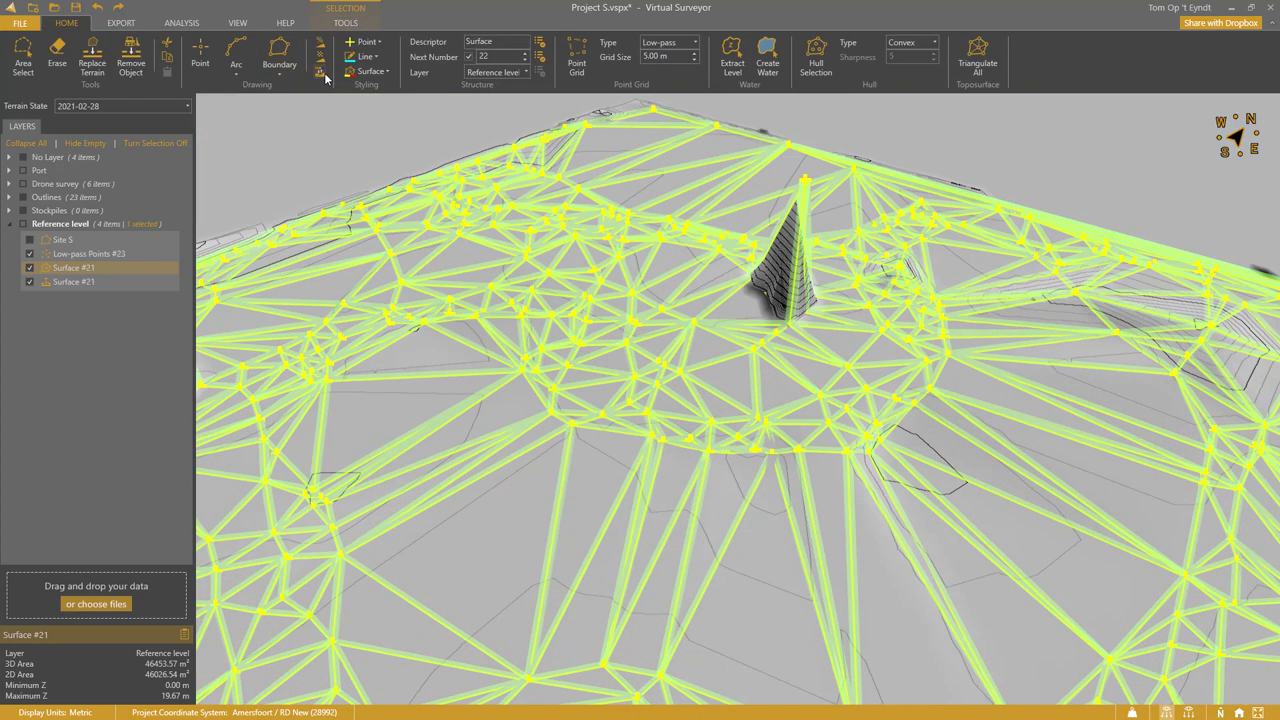
{"action": "left_click", "coordinate": [57, 52]}
{"action": "left_click", "coordinate": [805, 180]}
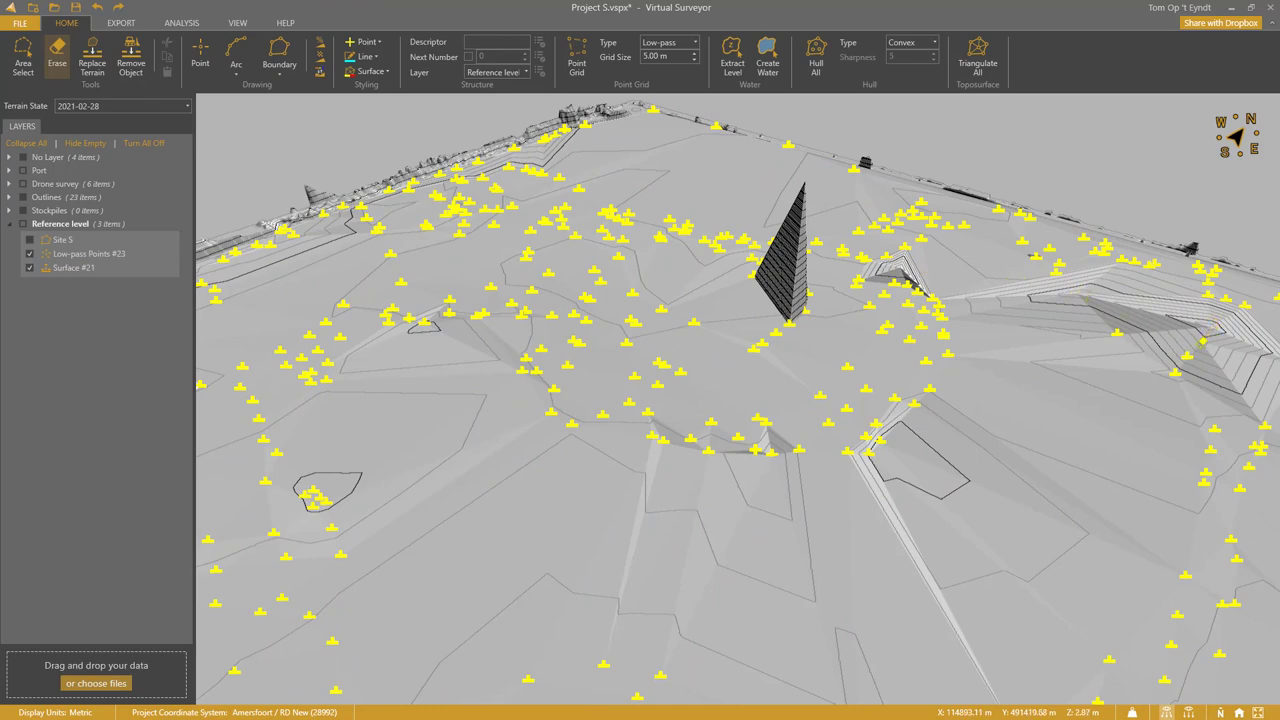
Re-triangulate the ground points into Surface #21 and apply it to the terrain.
{"action": "left_click", "coordinate": [989, 68]}
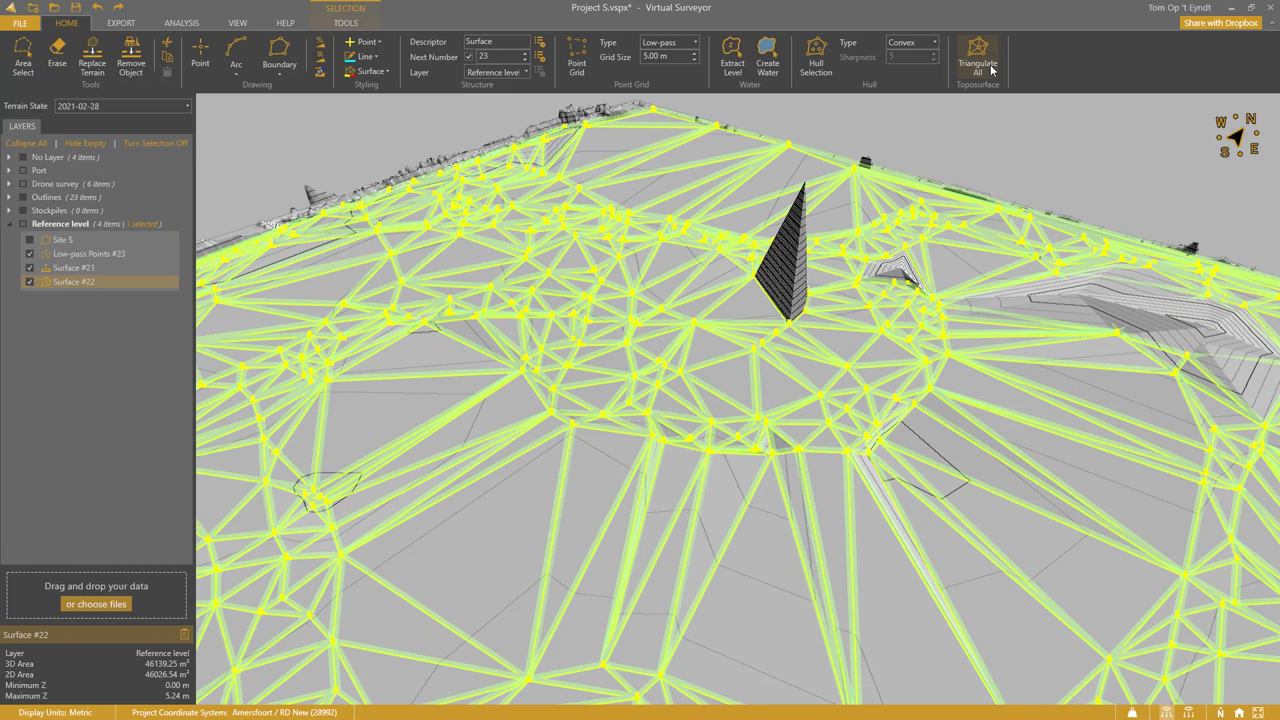
{"action": "left_click", "coordinate": [347, 24]}
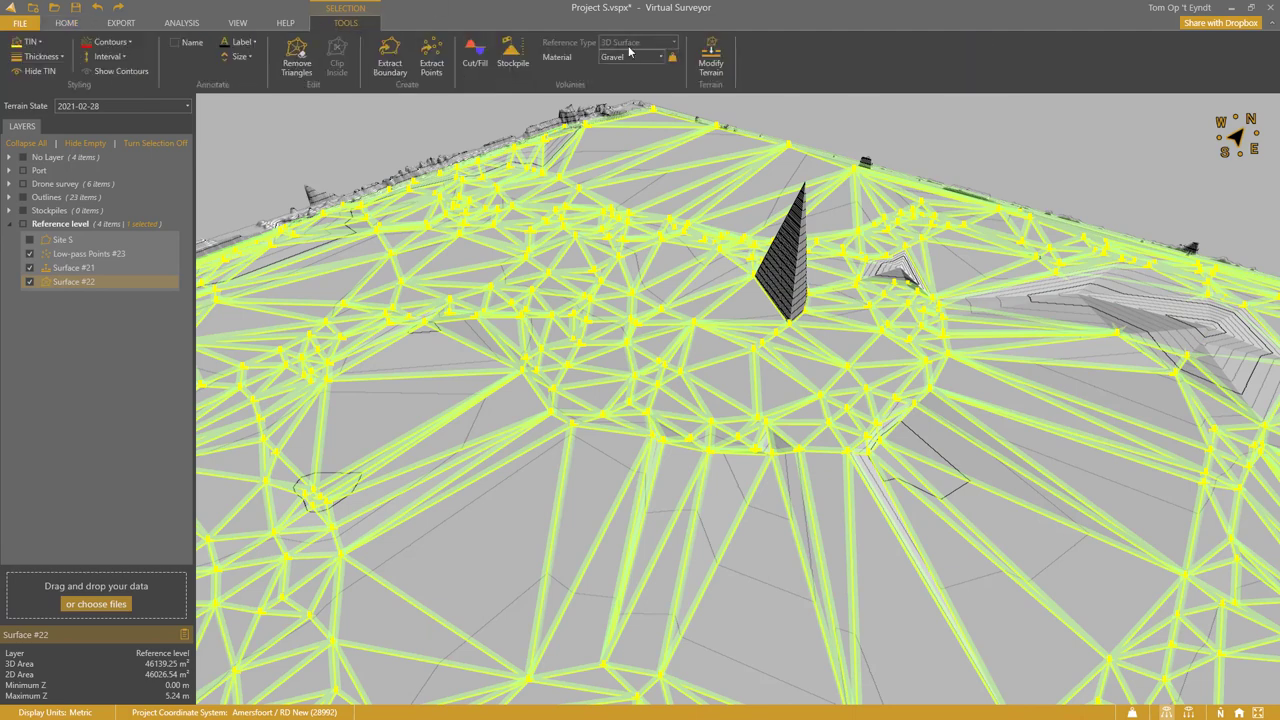
{"action": "left_click", "coordinate": [705, 58]}
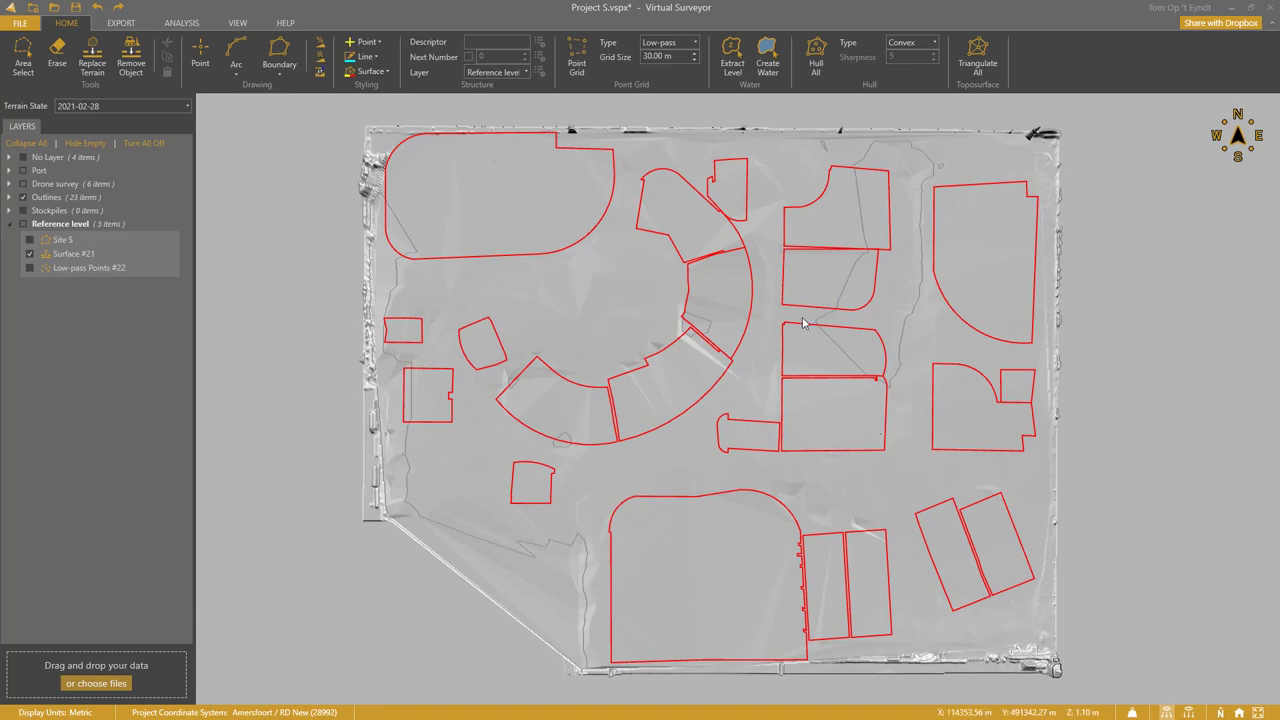
Drape all 23 outlines onto the baseline terrain and triangulate a surface within each.
{"action": "scroll", "coordinate": [805, 323], "scroll_direction": "up", "scroll_amount": 2}
{"action": "right_click_drag", "start_coordinate": [810, 347], "coordinate": [962, 366]}
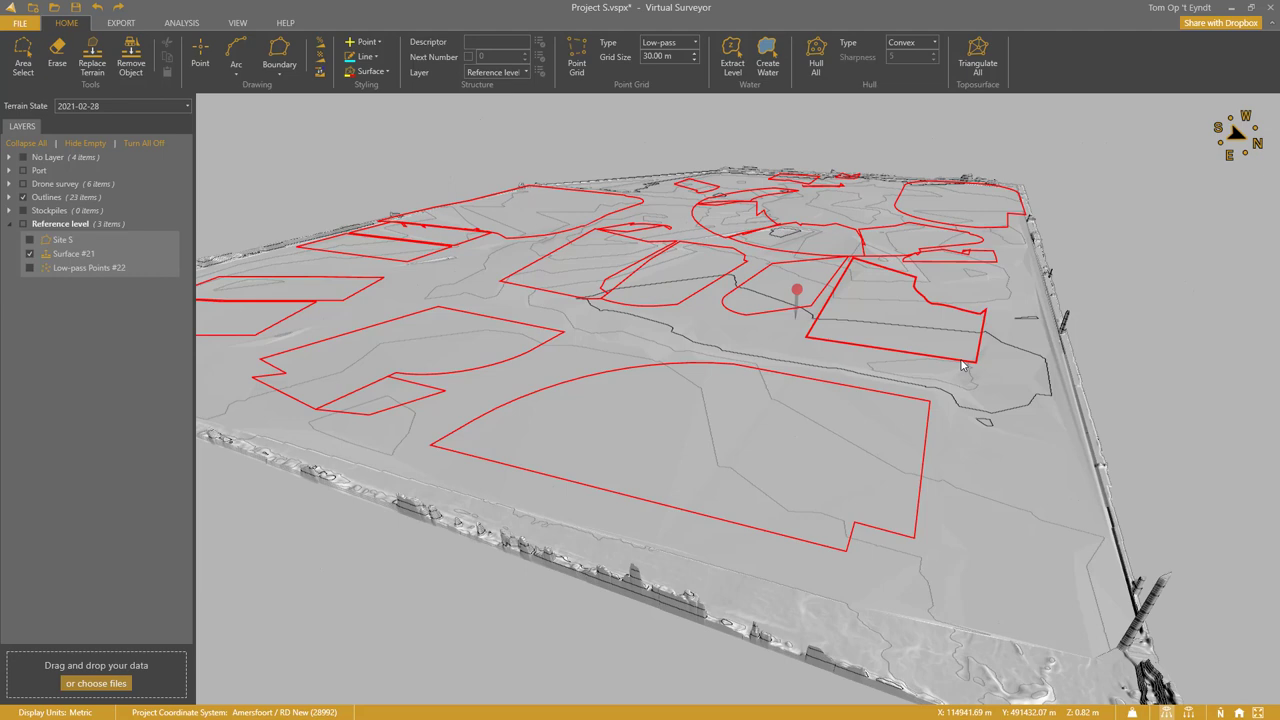
{"action": "left_click", "coordinate": [57, 198]}
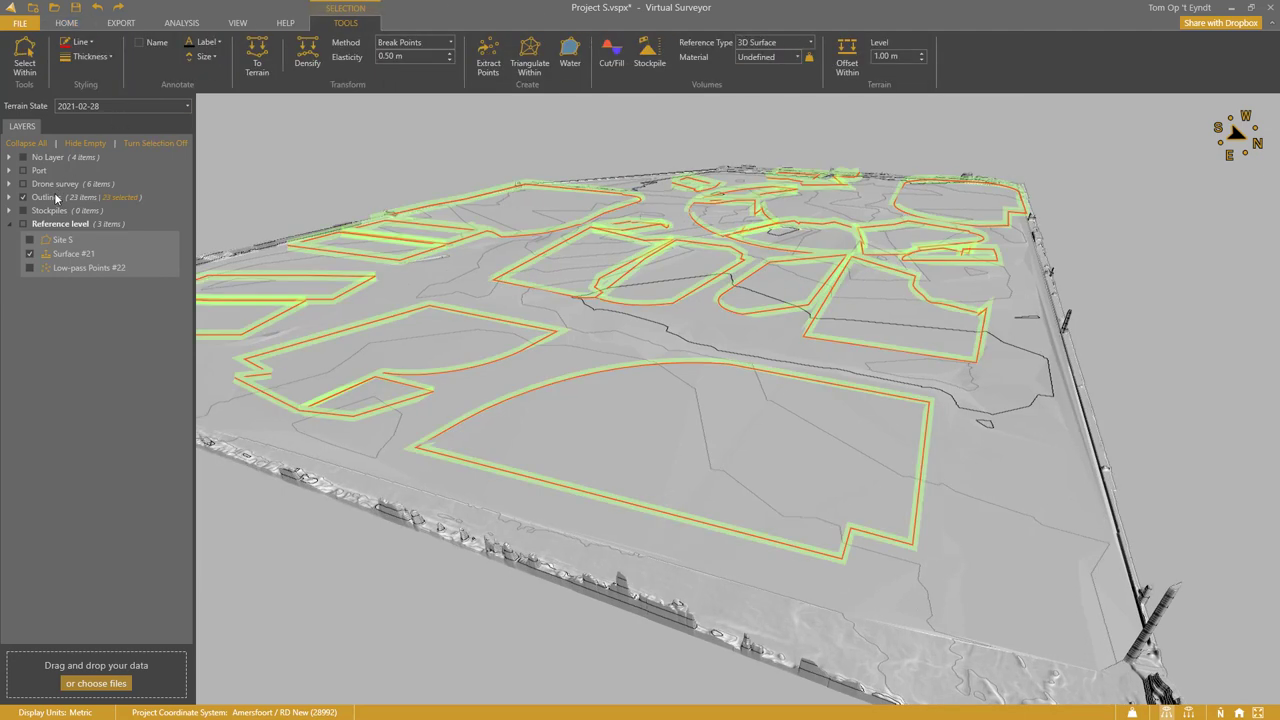
{"action": "left_click", "coordinate": [257, 66]}
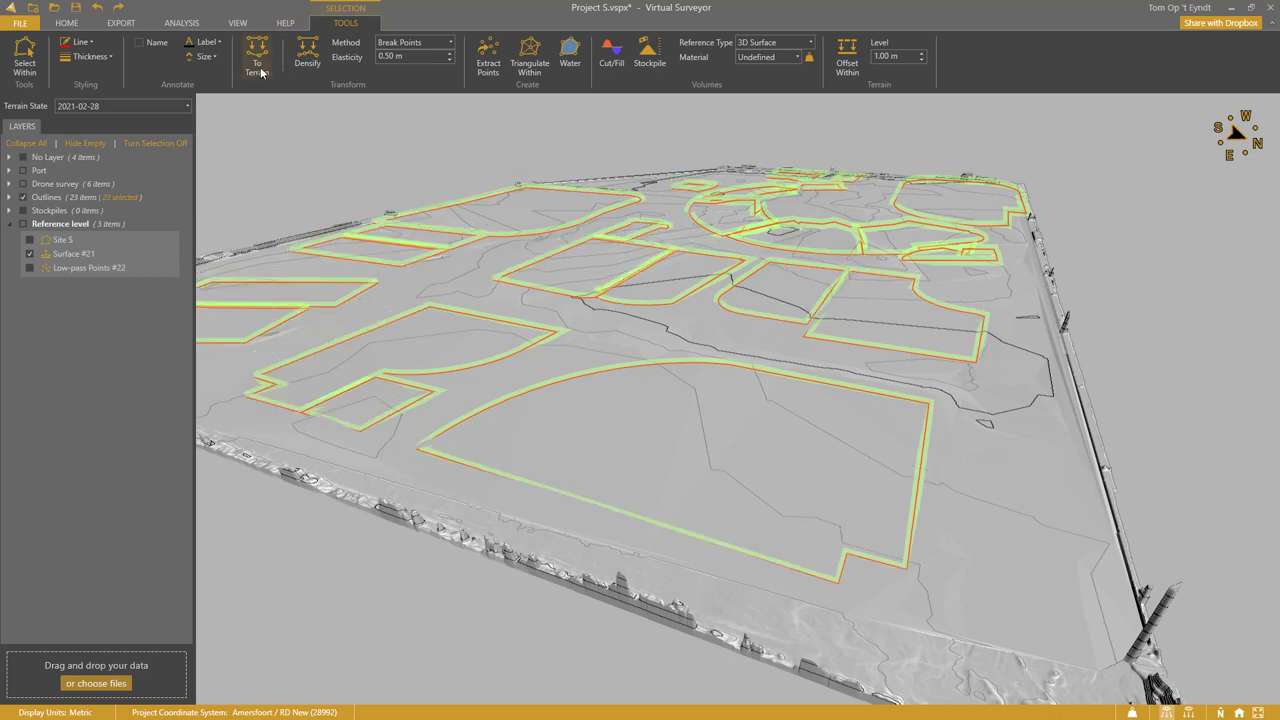
{"action": "left_click", "coordinate": [530, 62]}
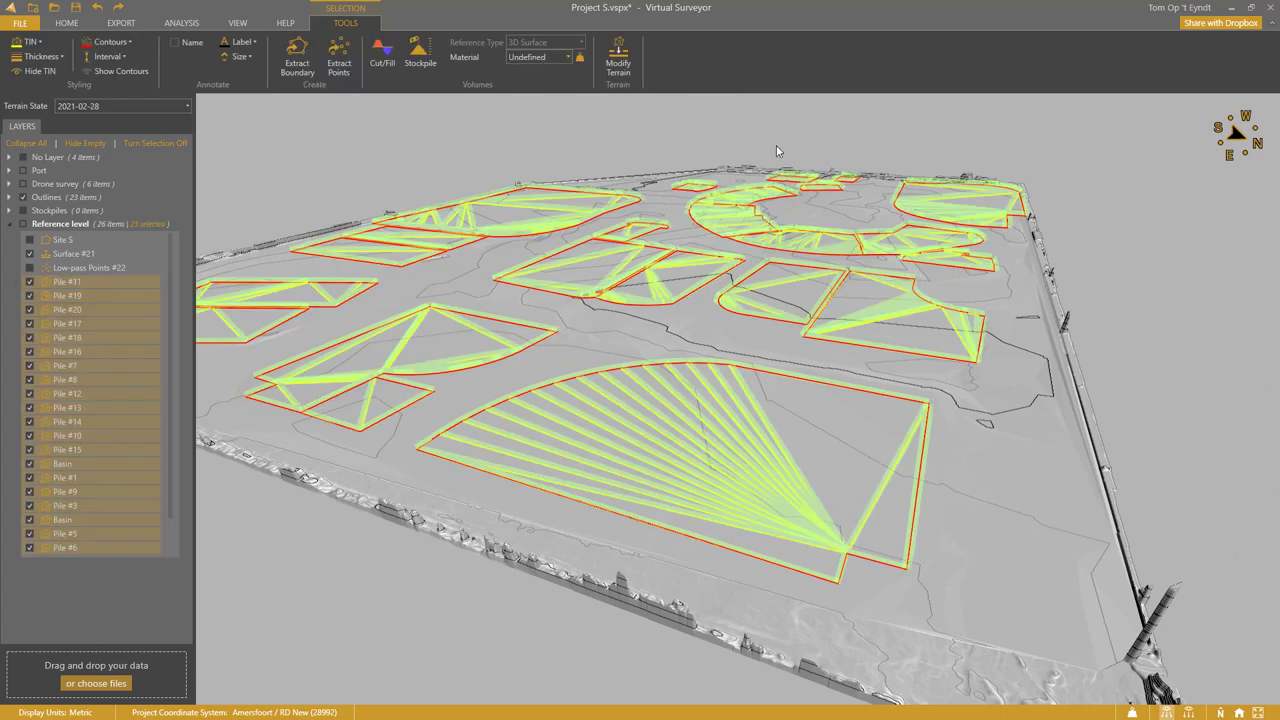
Return to a top-down view, hide Surface #21, and show the drone survey terrain.
{"action": "left_click", "coordinate": [1257, 712]}
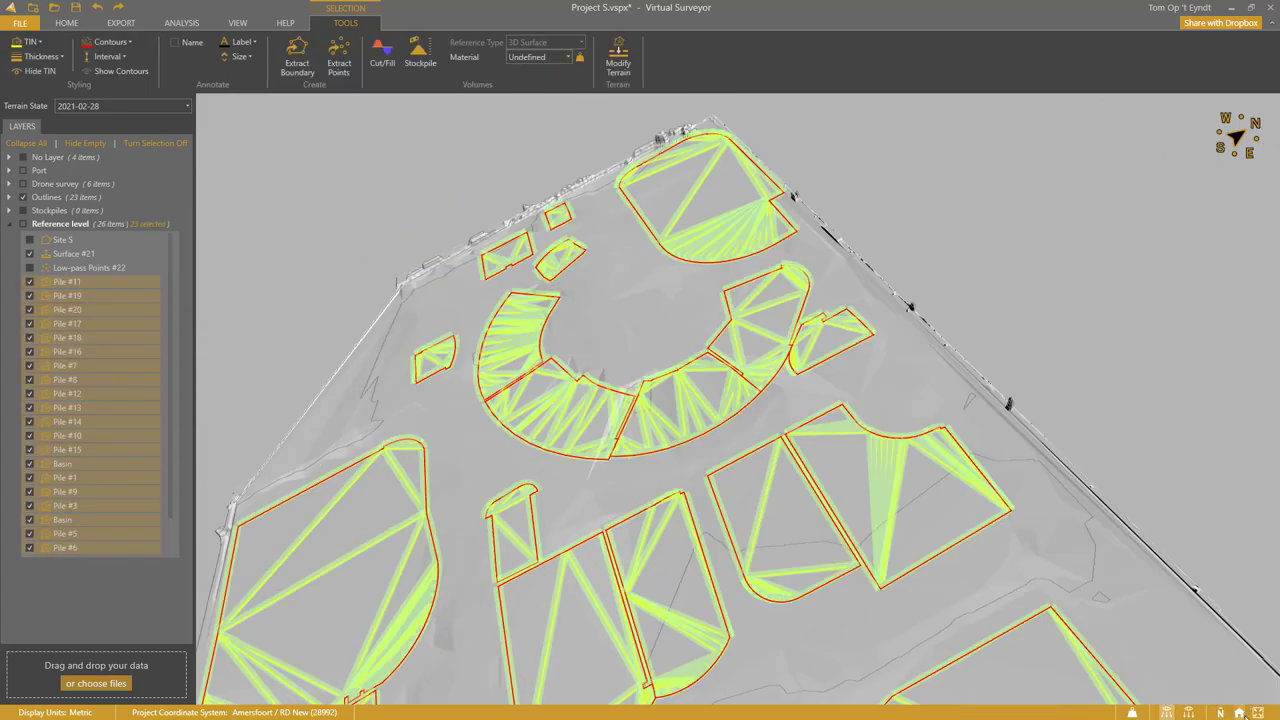
{"action": "left_click", "coordinate": [1240, 712]}
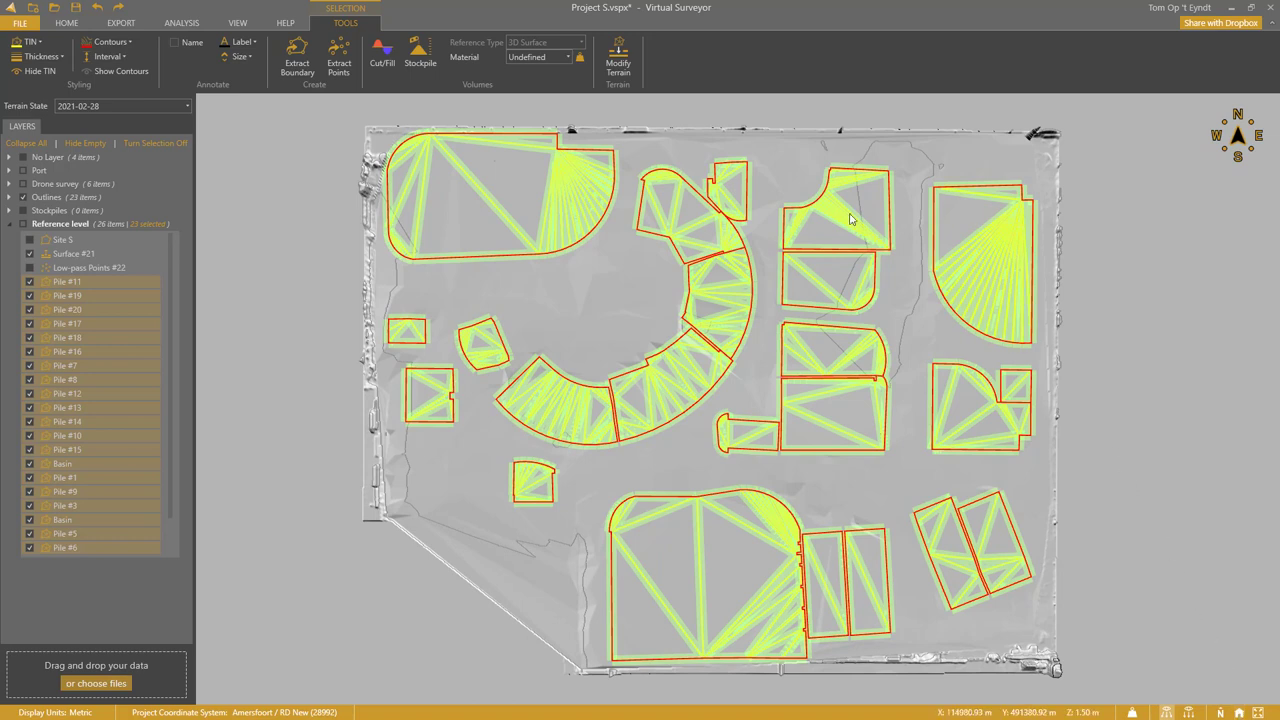
{"action": "left_click", "coordinate": [30, 253]}
{"action": "left_click", "coordinate": [67, 22]}
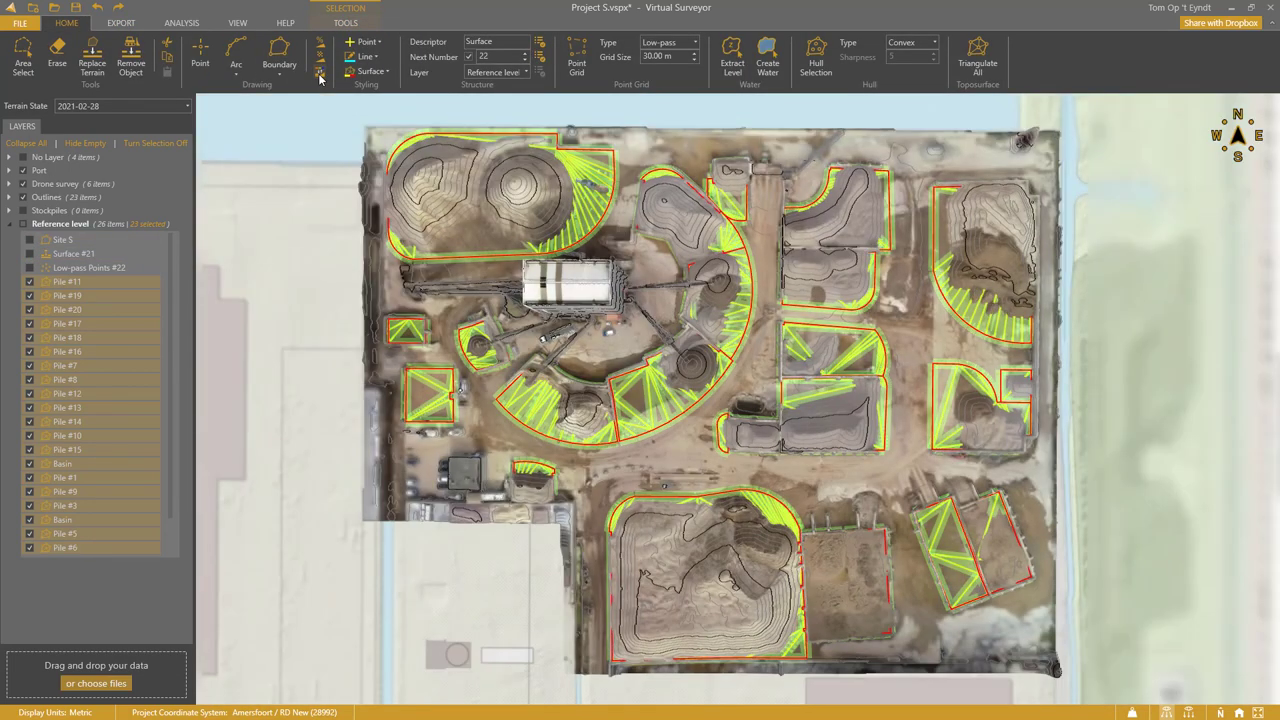
Make Stockpiles the active layer, run the Stockpile volume calculation on the piles, and hide Outlines.
{"action": "right_click", "coordinate": [49, 214]}
{"action": "left_click", "coordinate": [70, 221]}
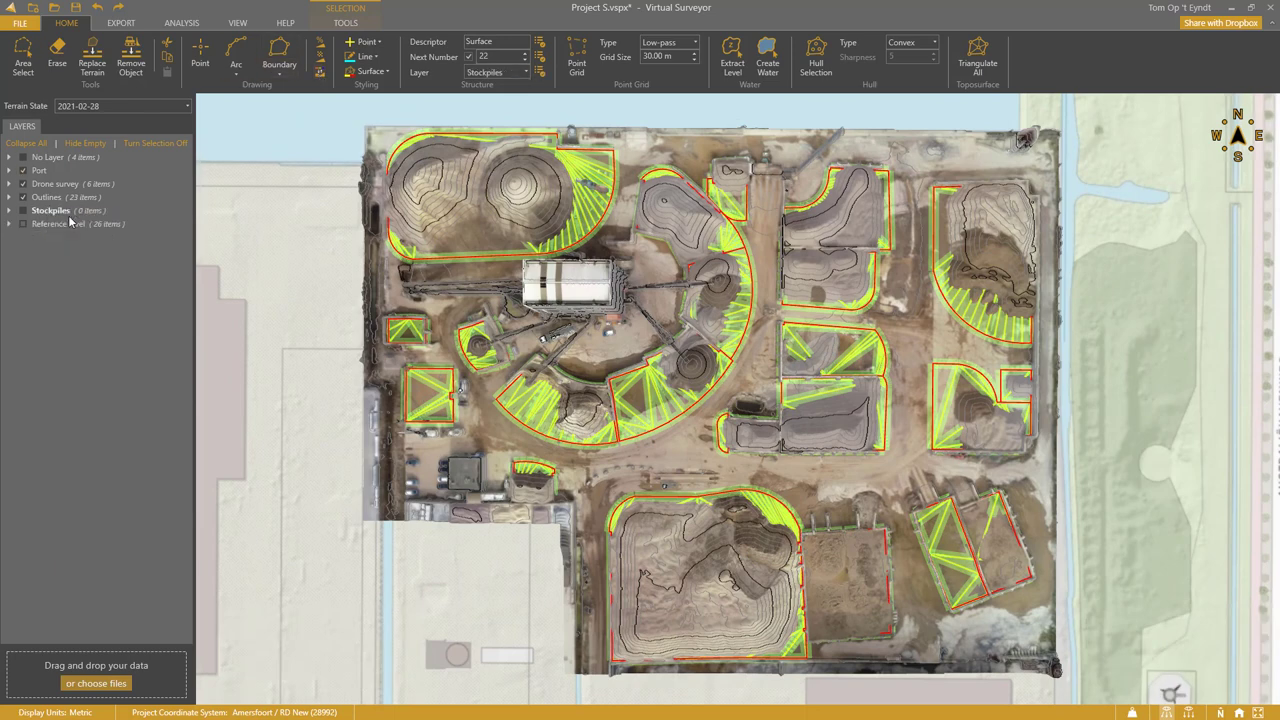
{"action": "left_click", "coordinate": [345, 23]}
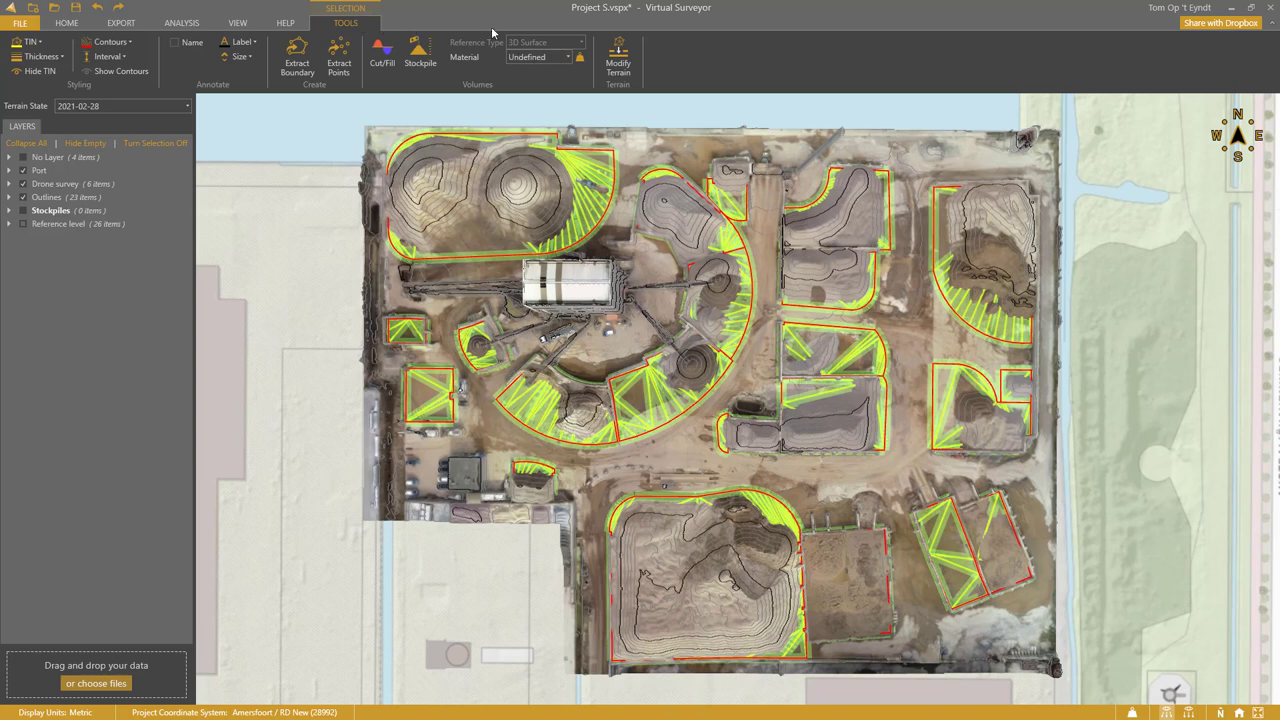
{"action": "left_click", "coordinate": [420, 52]}
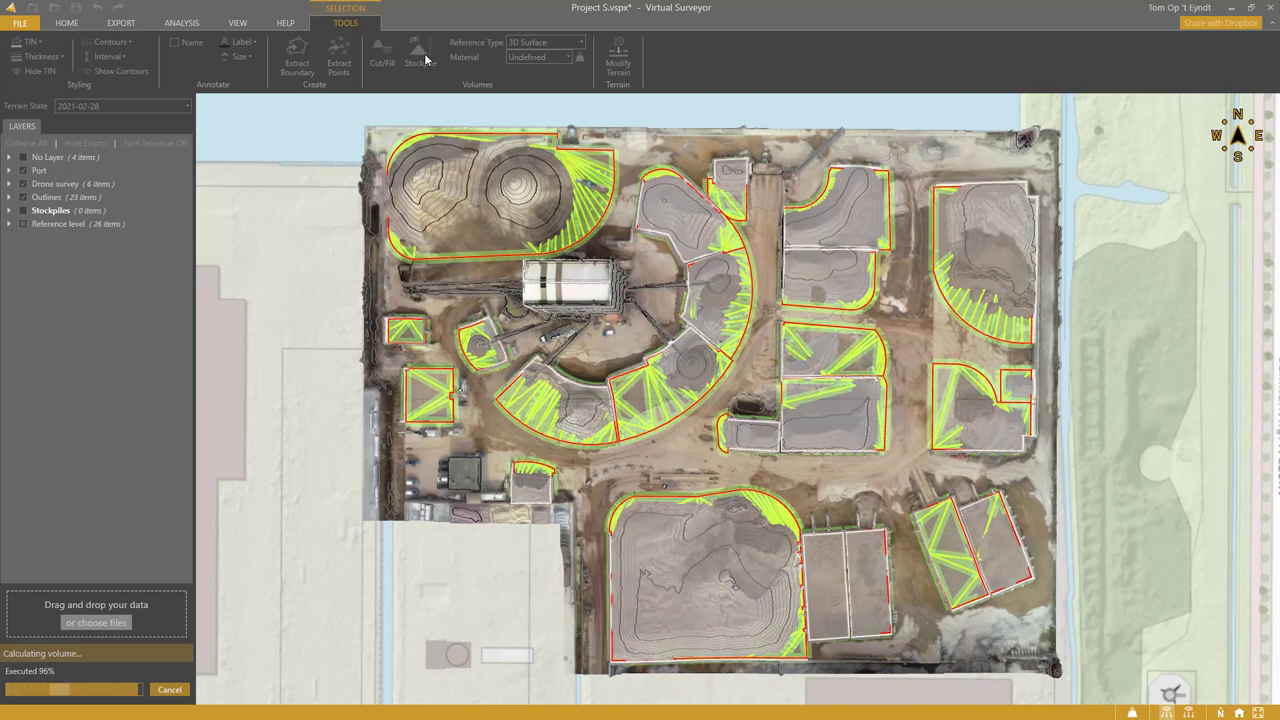
{"action": "left_click", "coordinate": [23, 197]}
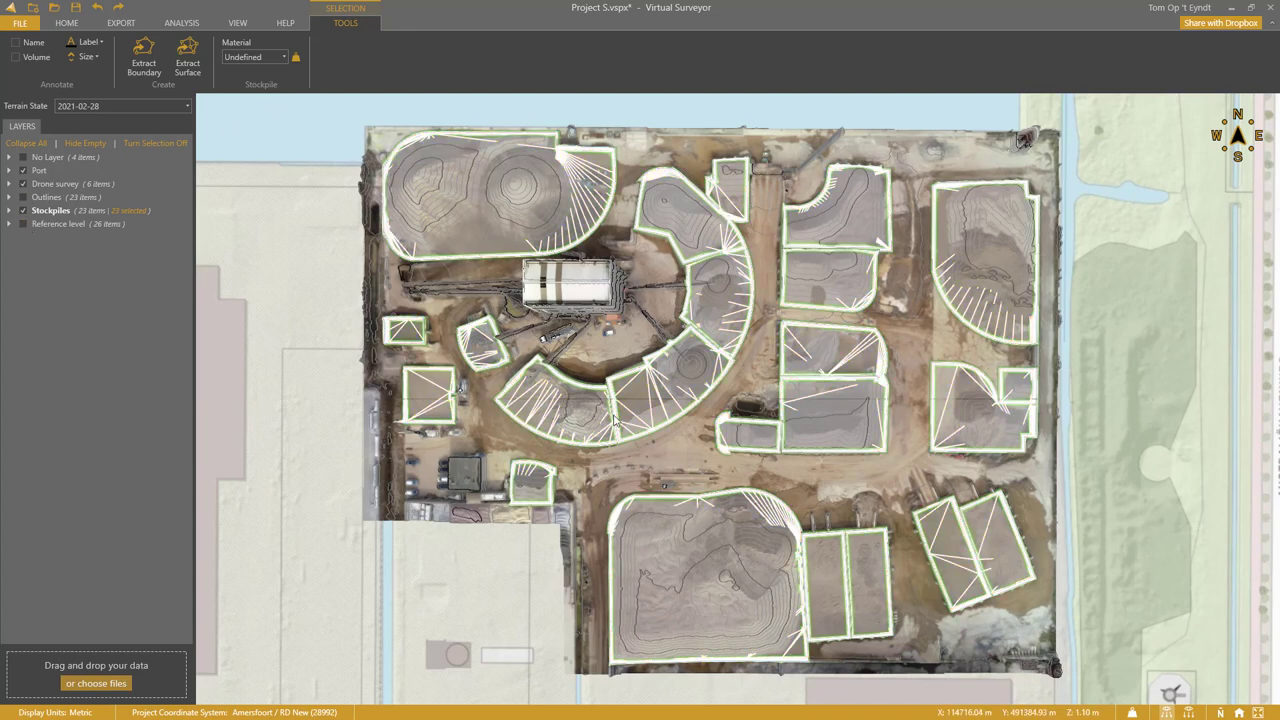
Select Pile #17 and three neighbouring bottom-right piles and assign them Sludge.
{"action": "left_click", "coordinate": [825, 580]}
{"action": "left_click", "coordinate": [868, 568], "text": "ctrl"}
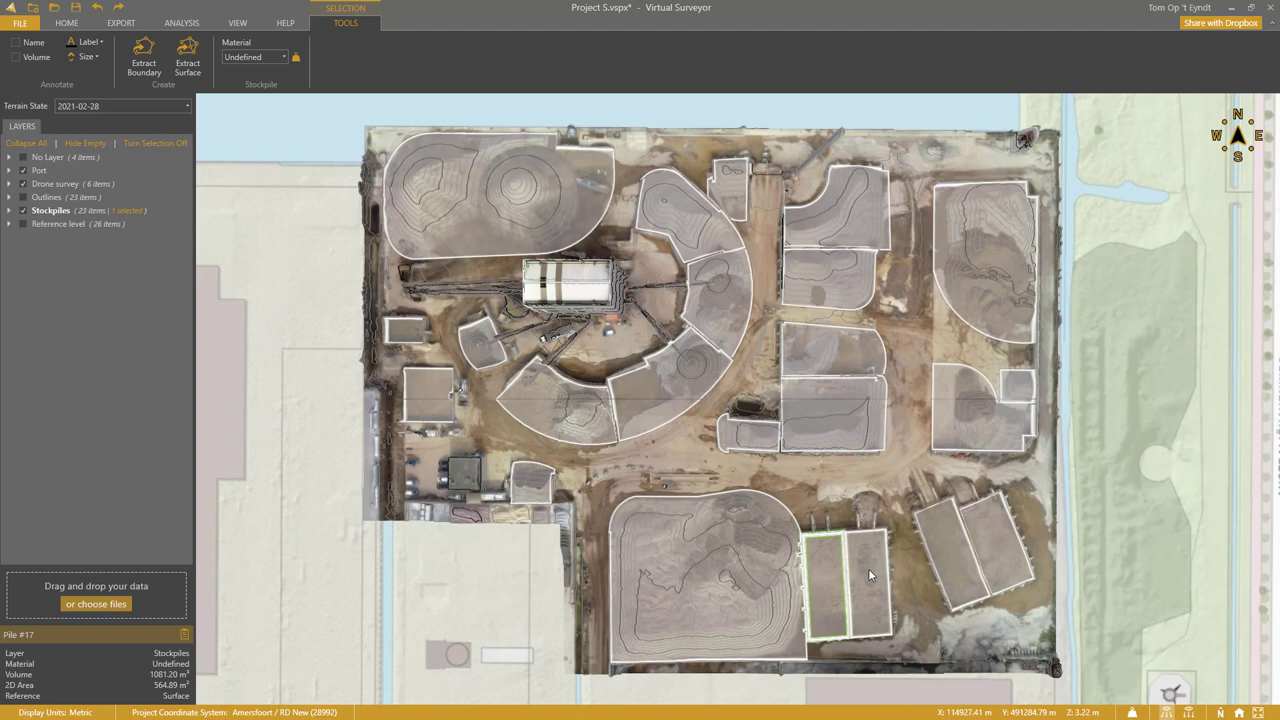
{"action": "left_click", "coordinate": [943, 532], "text": "ctrl"}
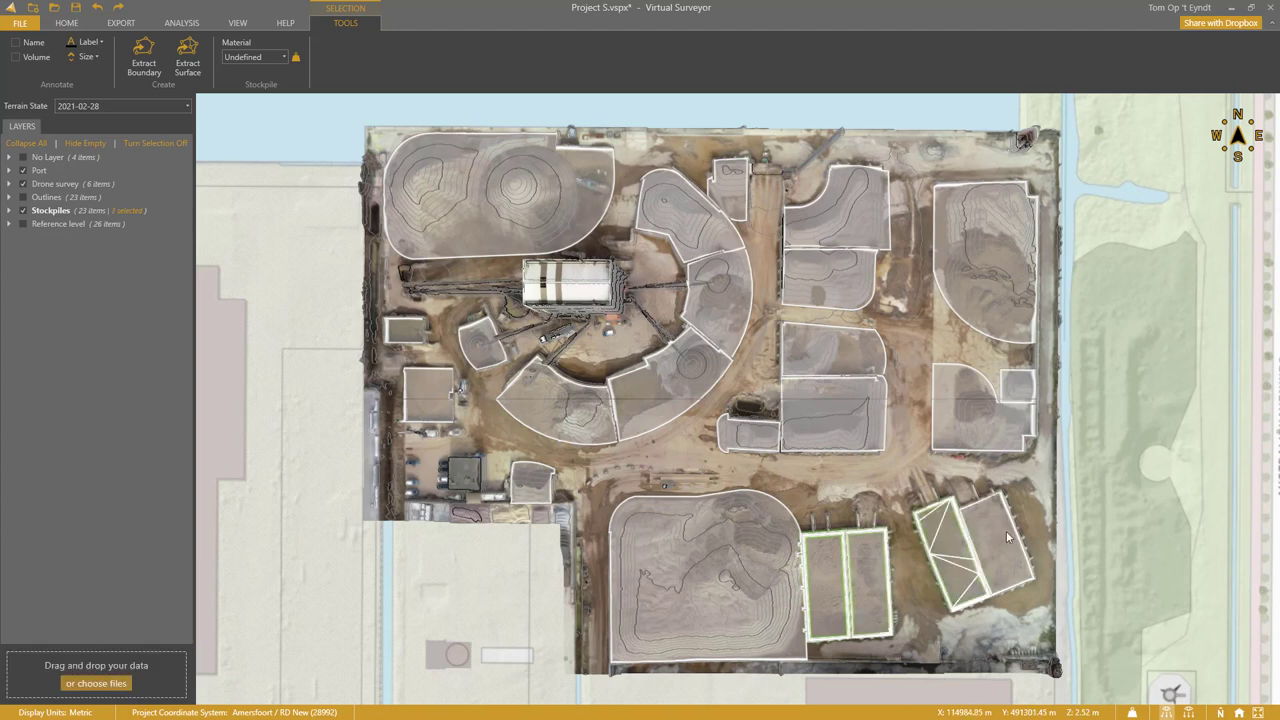
{"action": "left_click", "coordinate": [992, 540], "text": "ctrl"}
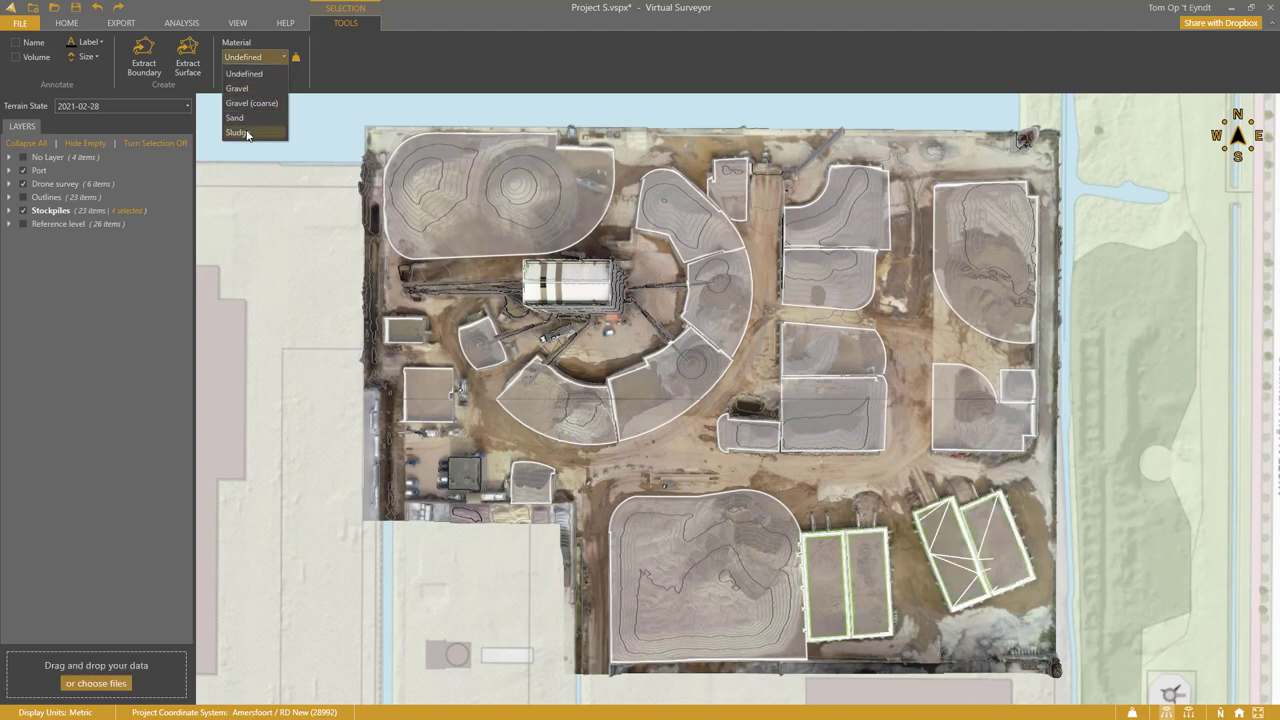
{"action": "left_click", "coordinate": [240, 132]}
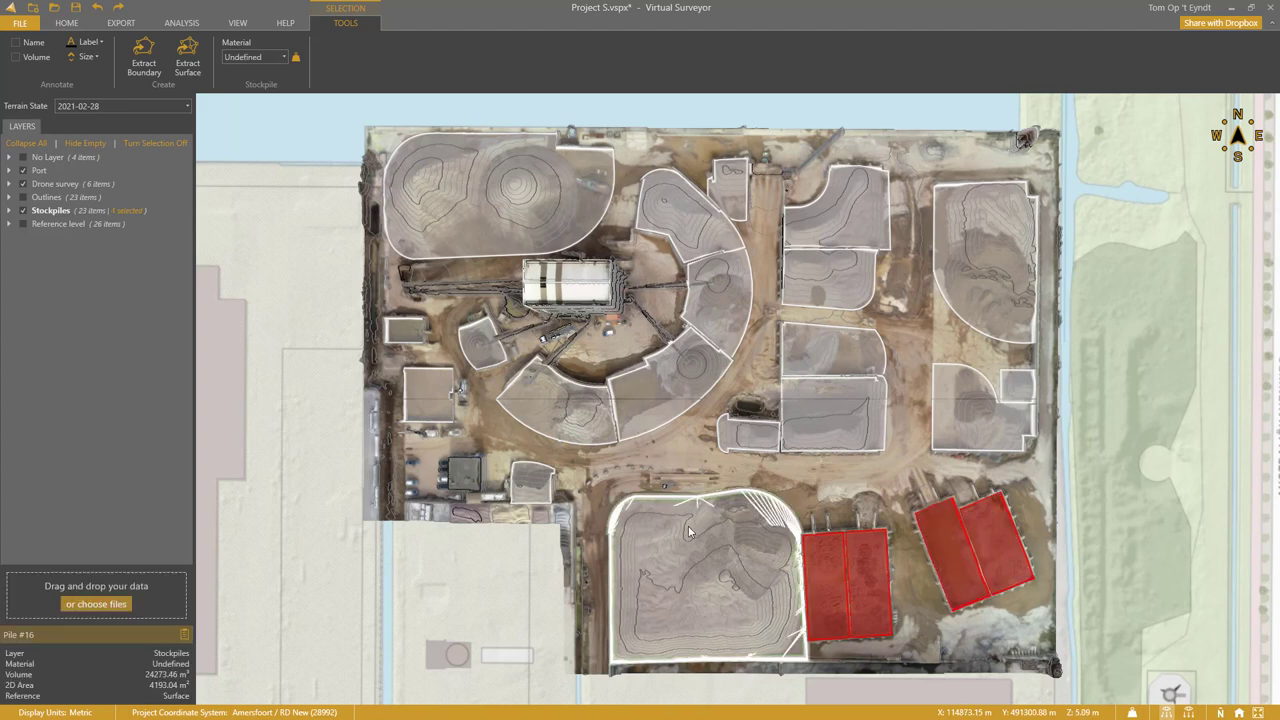
Set Pile #16's material to Sand and Pile #8's material to Gravel.
{"action": "left_click", "coordinate": [700, 575]}
{"action": "left_click", "coordinate": [255, 58]}
{"action": "left_click", "coordinate": [248, 117]}
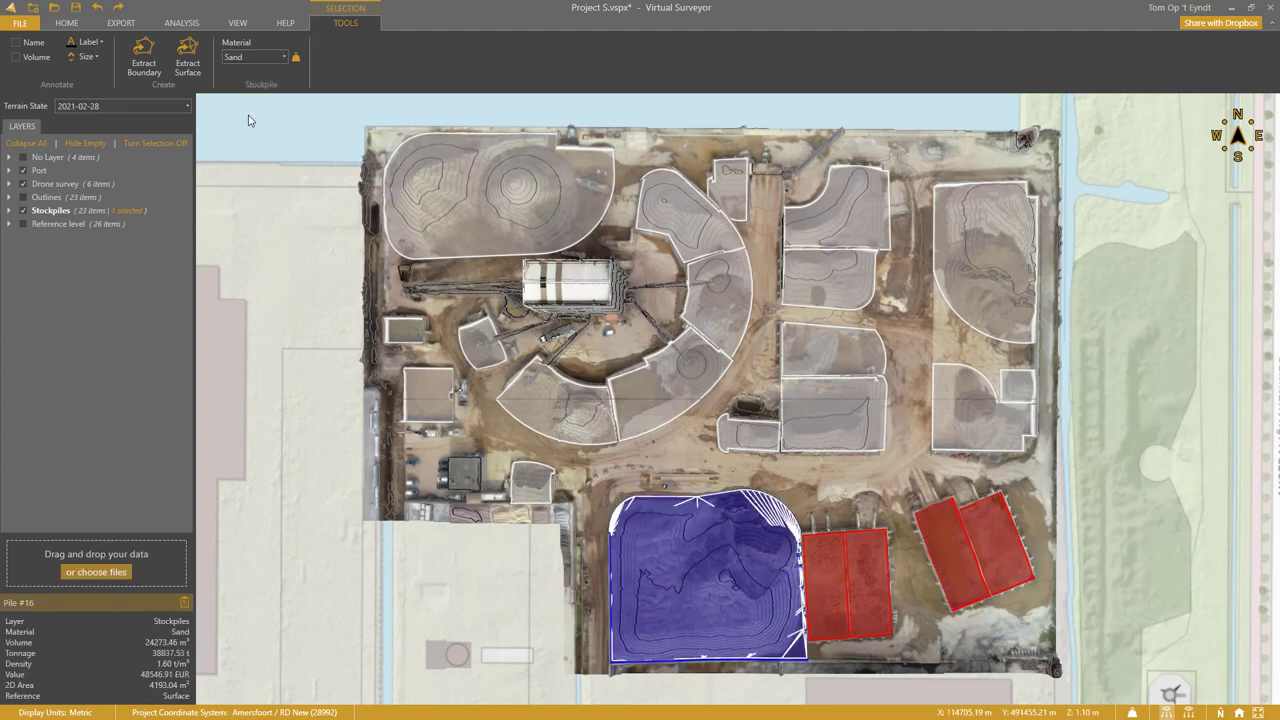
{"action": "left_click", "coordinate": [825, 405]}
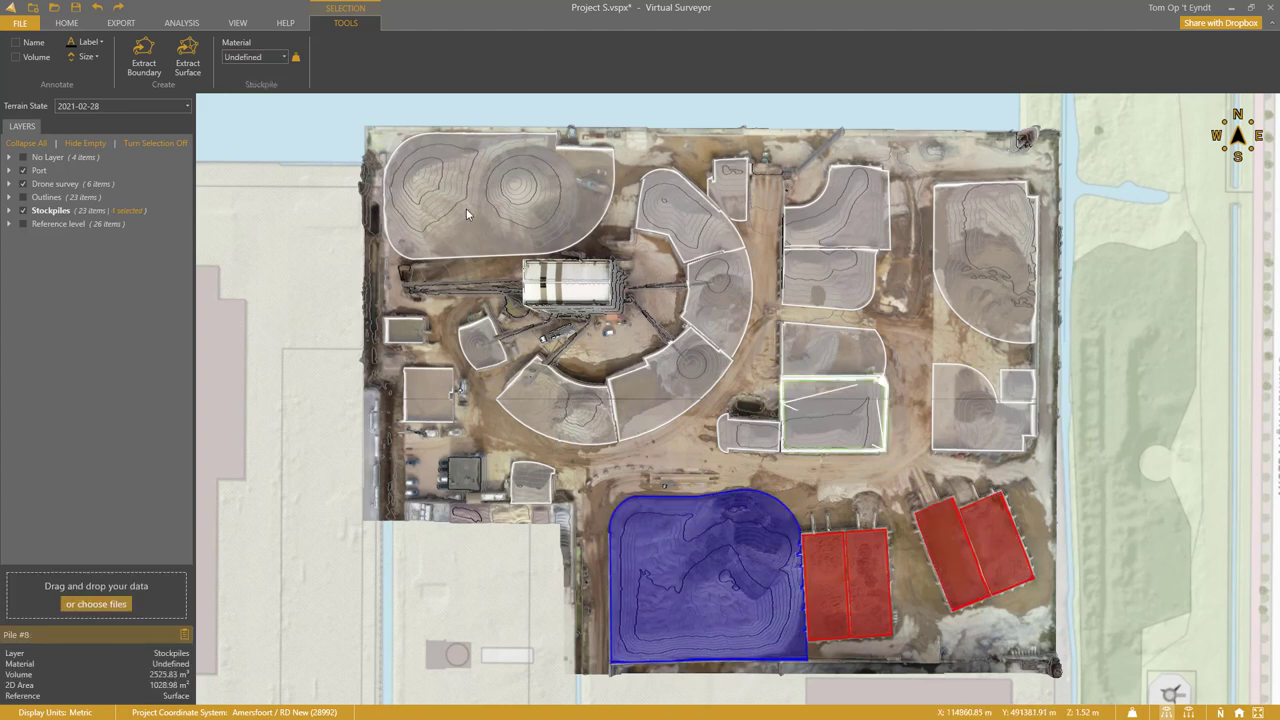
{"action": "left_click", "coordinate": [255, 57]}
{"action": "left_click", "coordinate": [250, 86]}
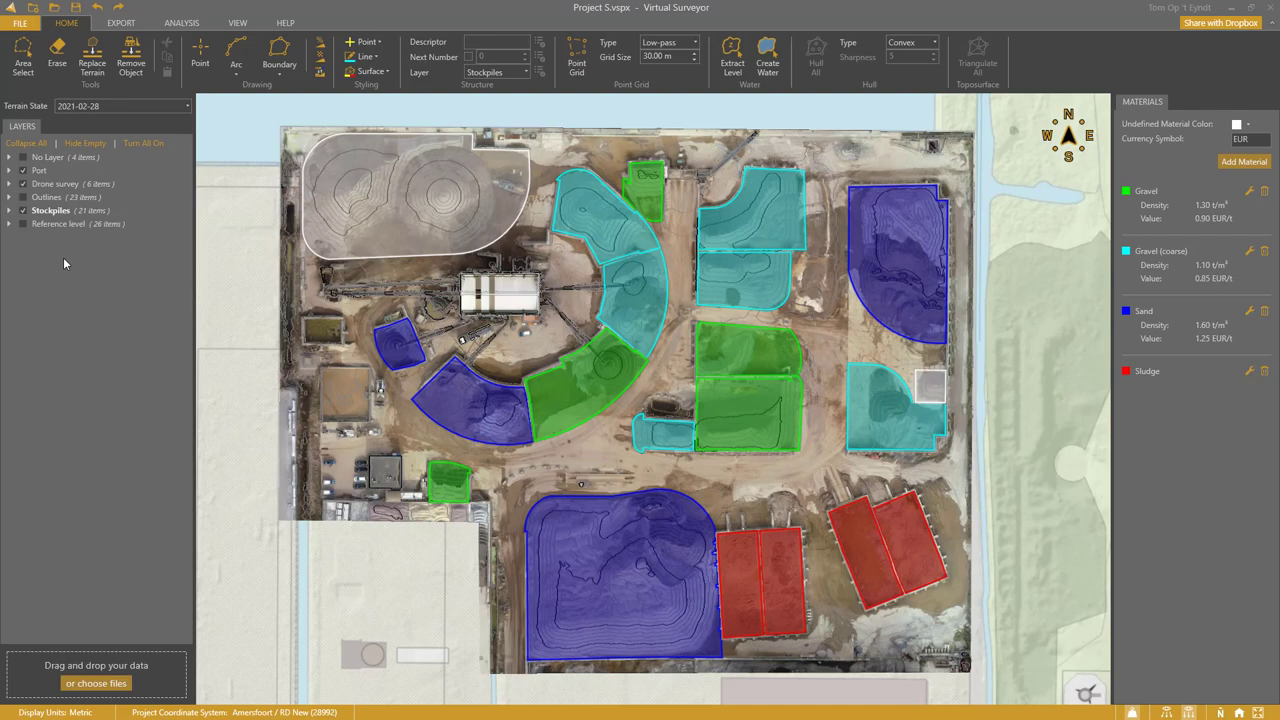
Export the volume report as a PDF file named 'Report'.
{"action": "left_click", "coordinate": [121, 25]}
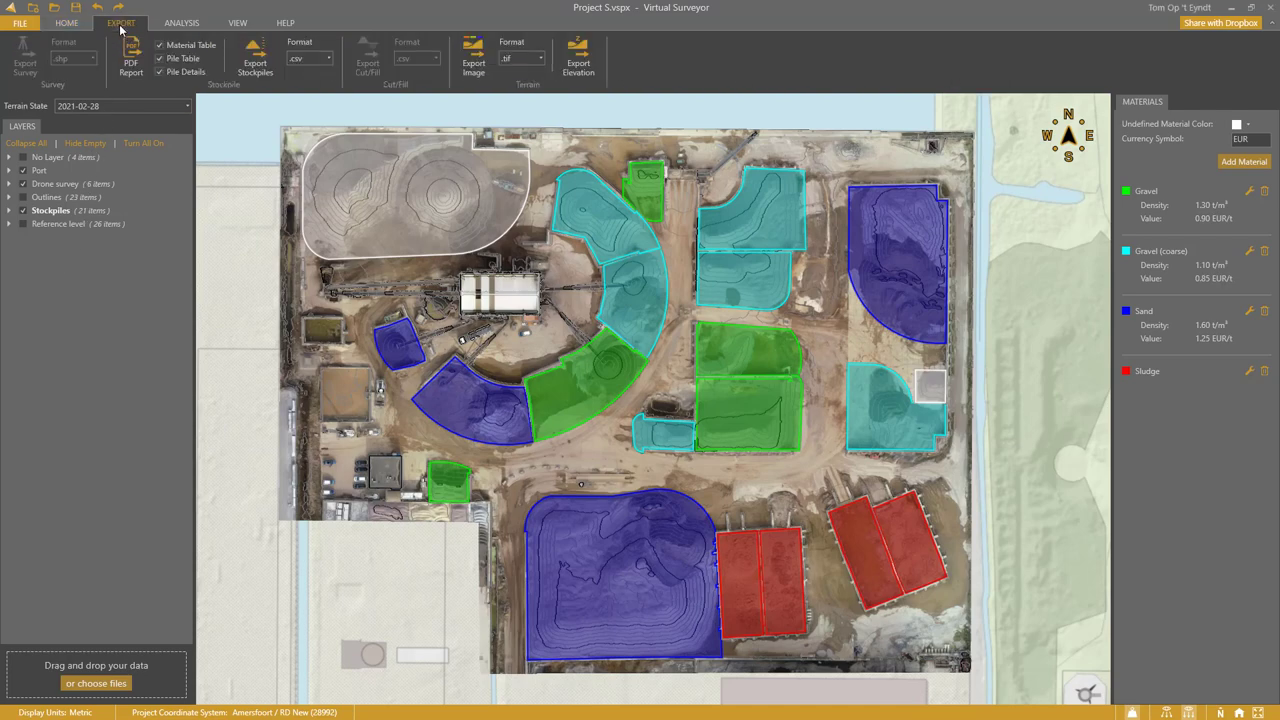
{"action": "left_click", "coordinate": [131, 57]}
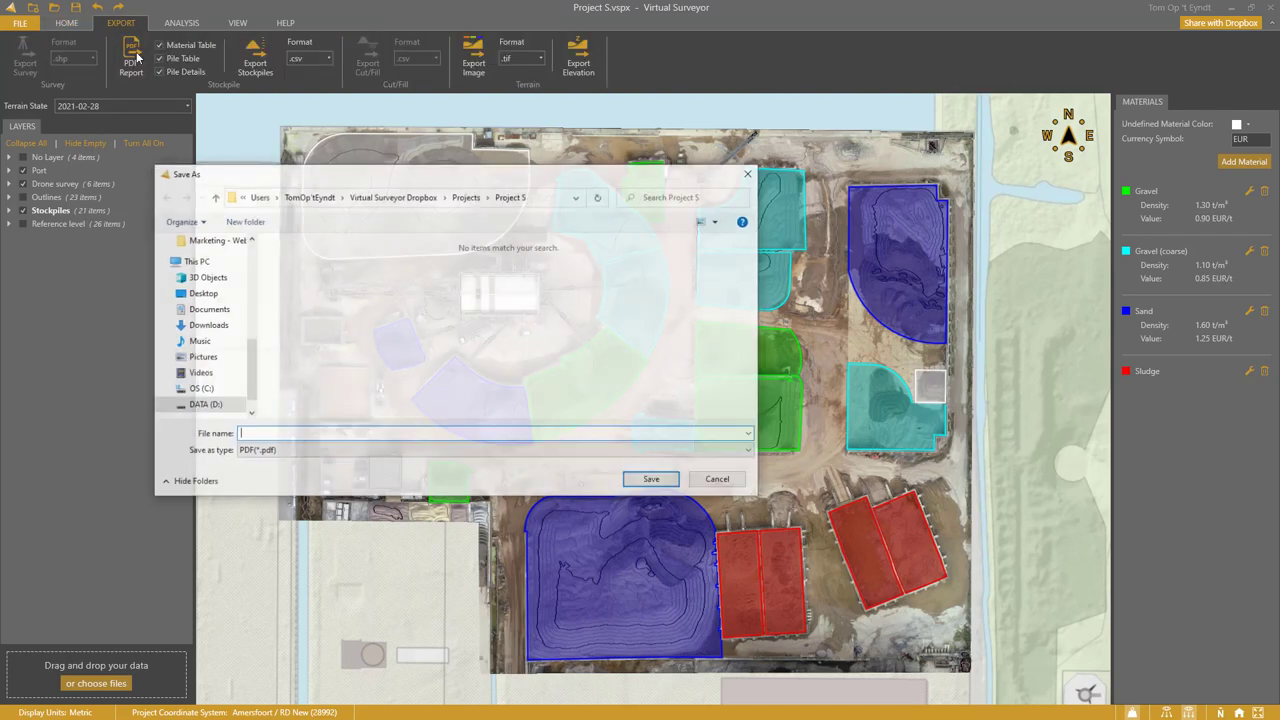
{"action": "type", "text": "Report"}
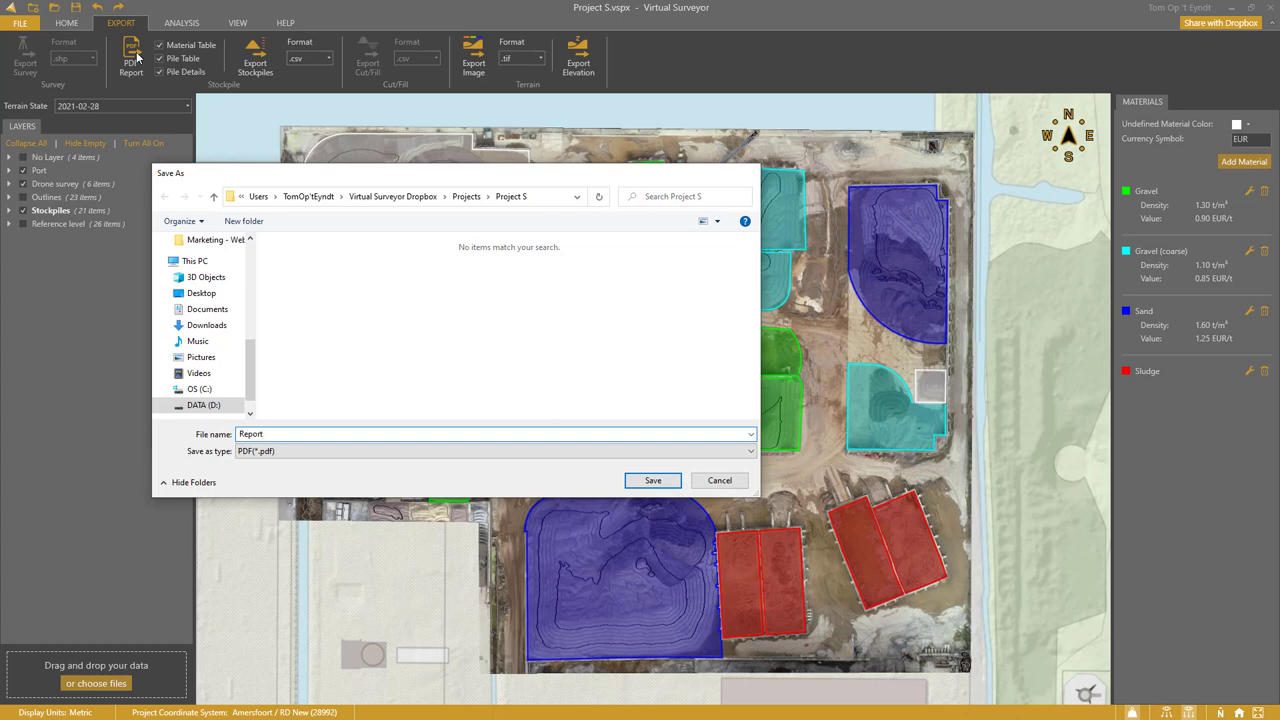
{"action": "key", "text": "Return"}
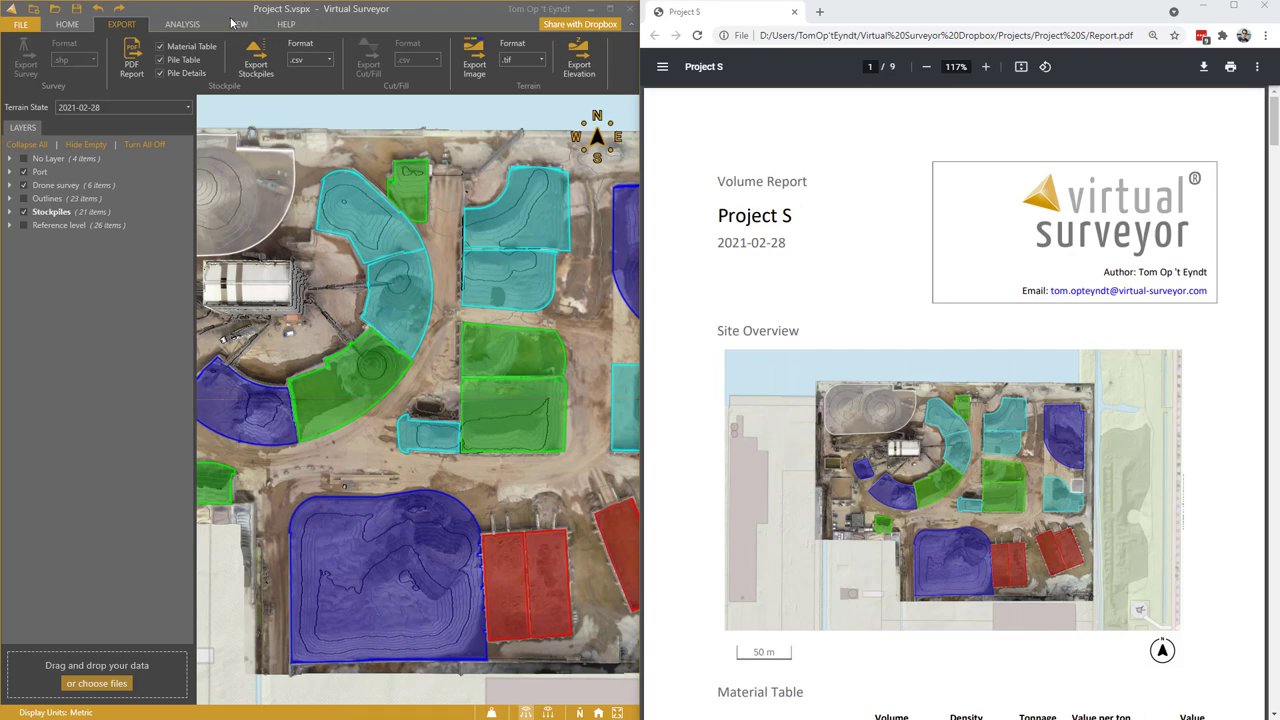
Highlight the report date 2021-02-28, then view the FILE Settings and the Activate licence page.
{"action": "triple_click", "coordinate": [727, 241]}
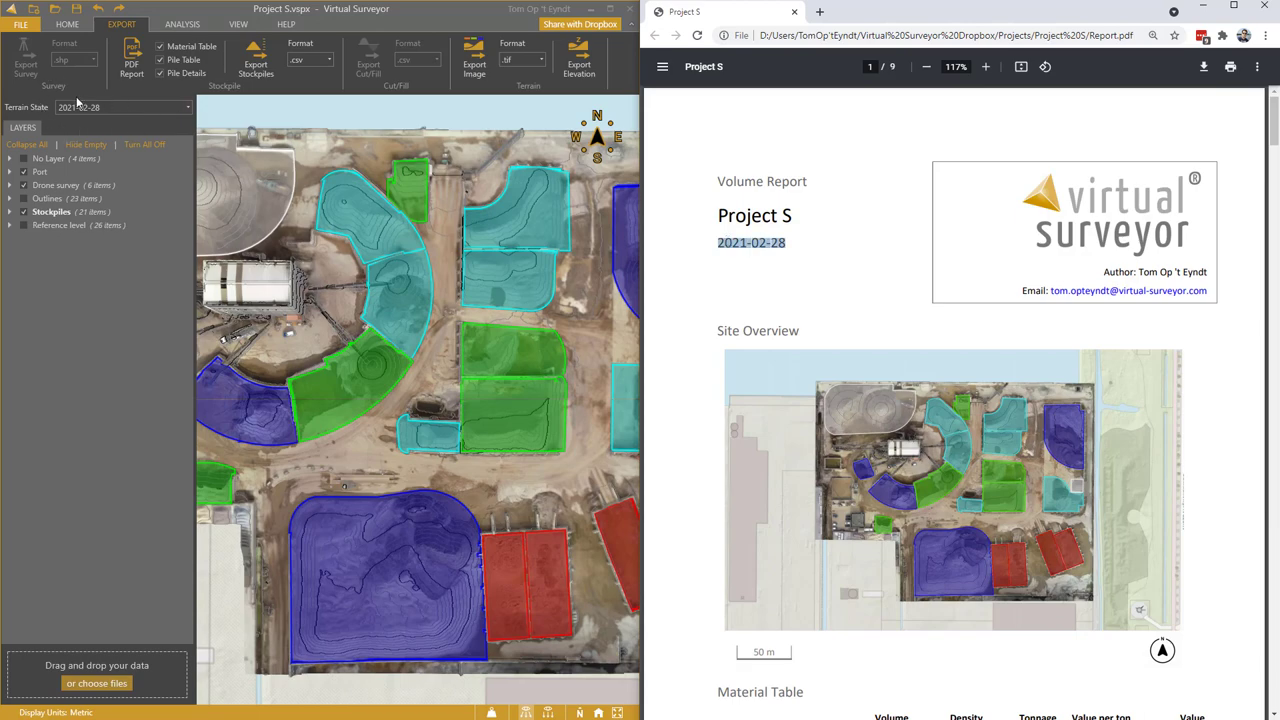
{"action": "left_click", "coordinate": [30, 22]}
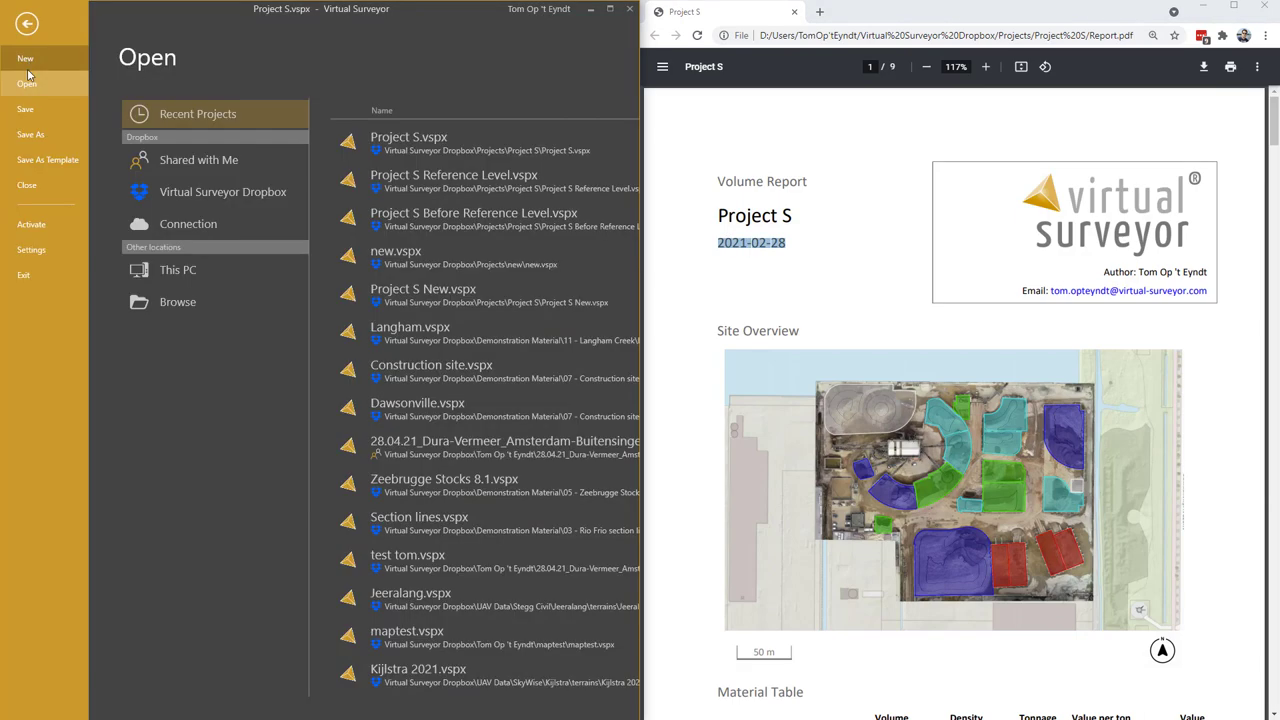
{"action": "left_click", "coordinate": [32, 249]}
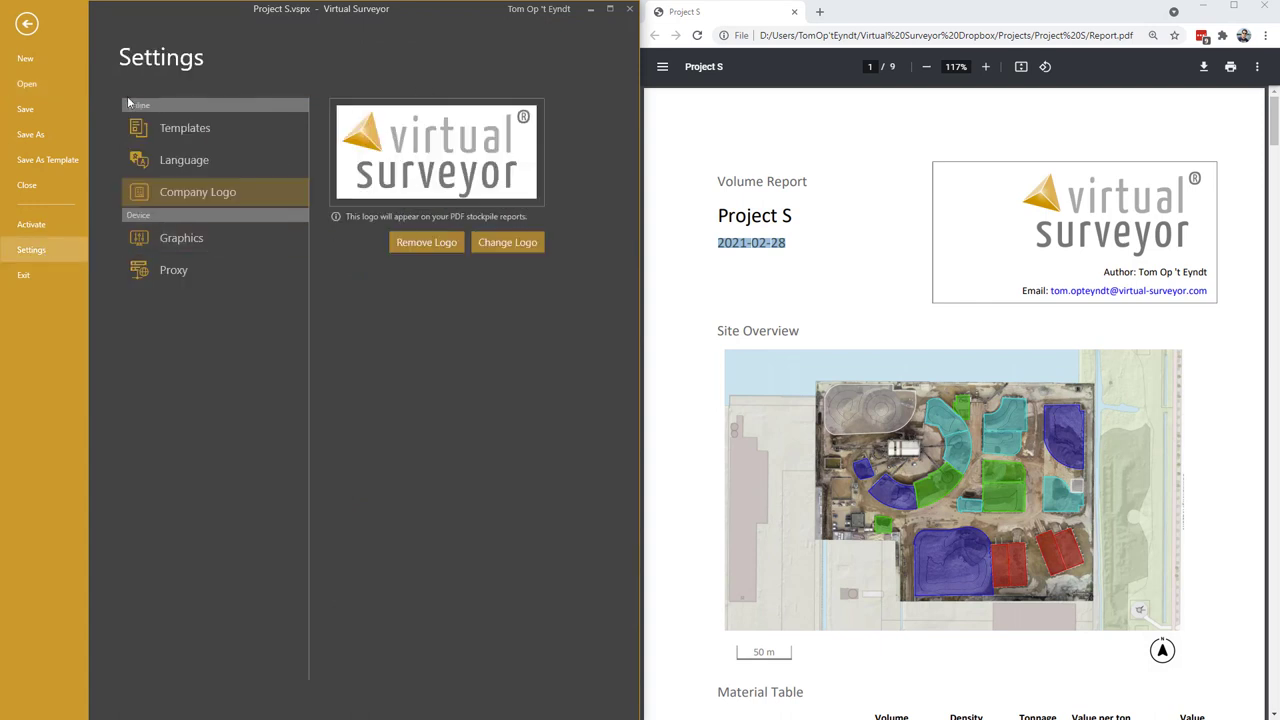
{"action": "left_click", "coordinate": [46, 224]}
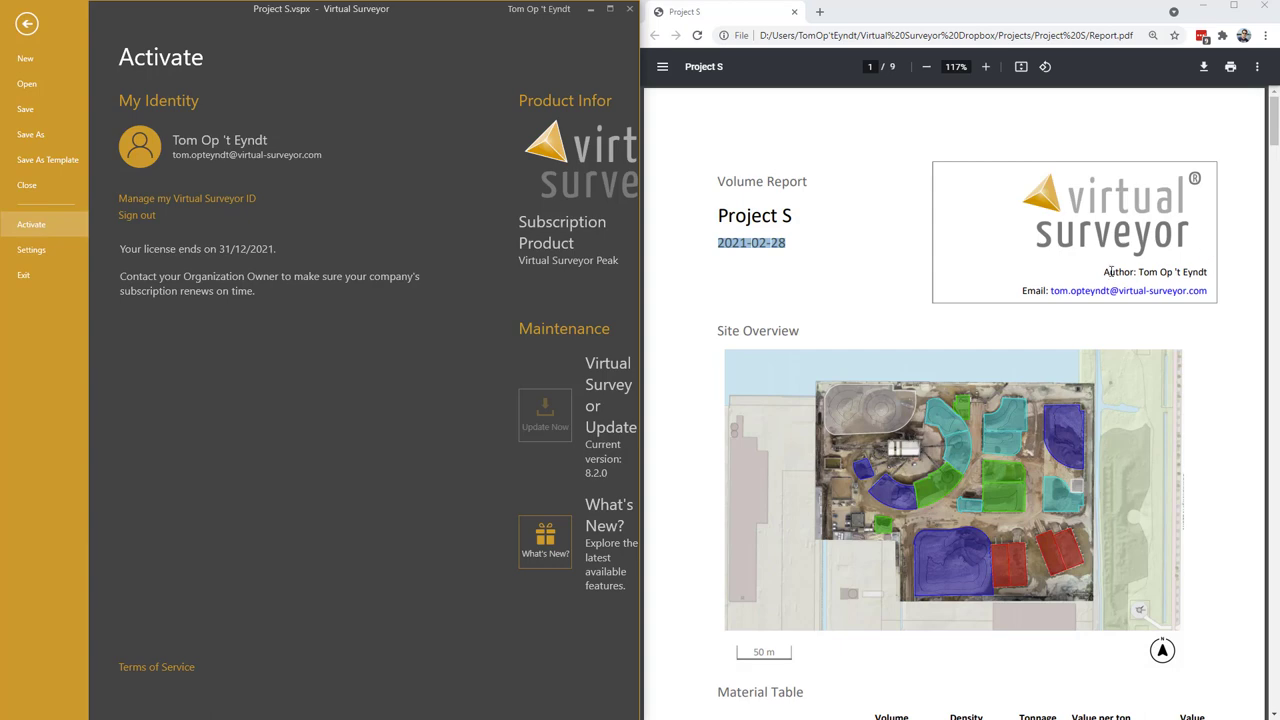
Maximize the Chrome PDF window and scroll past the Material Table, highlighting Sludge, to the Pile Table.
{"action": "key", "text": "super+Left"}
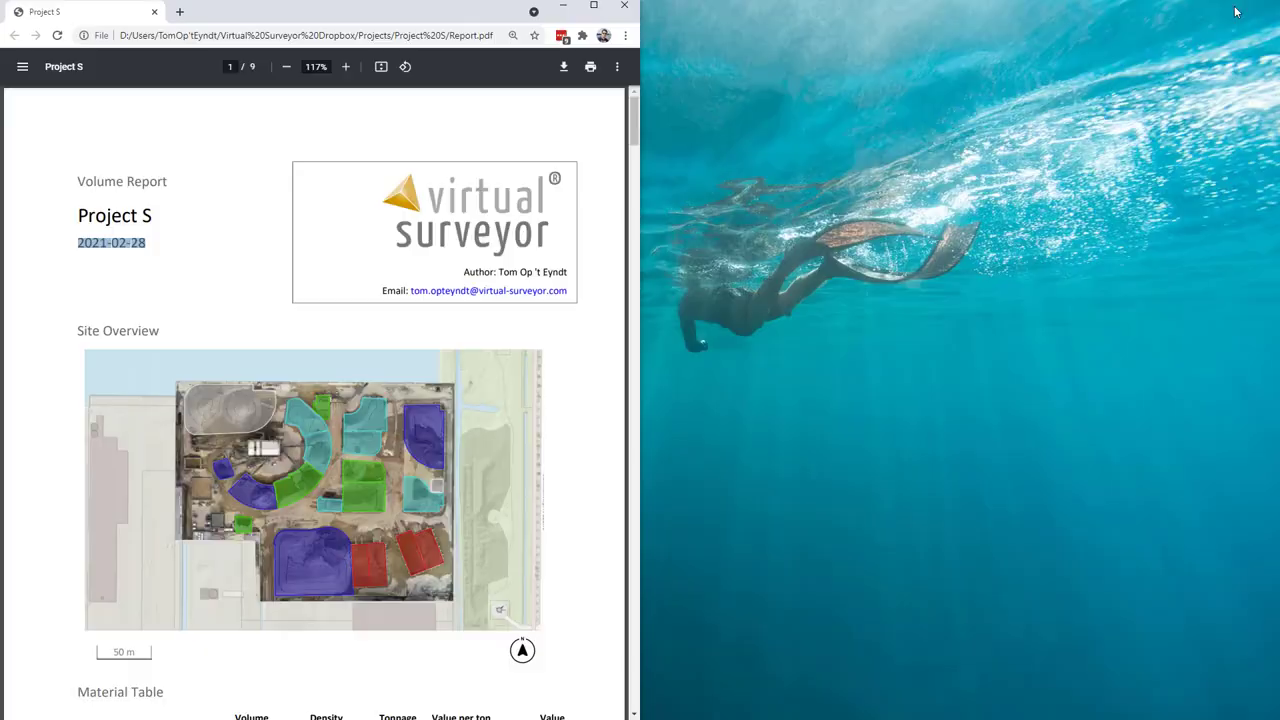
{"action": "key", "text": "super+Up"}
{"action": "scroll", "coordinate": [778, 300], "scroll_direction": "down", "scroll_amount": 3}
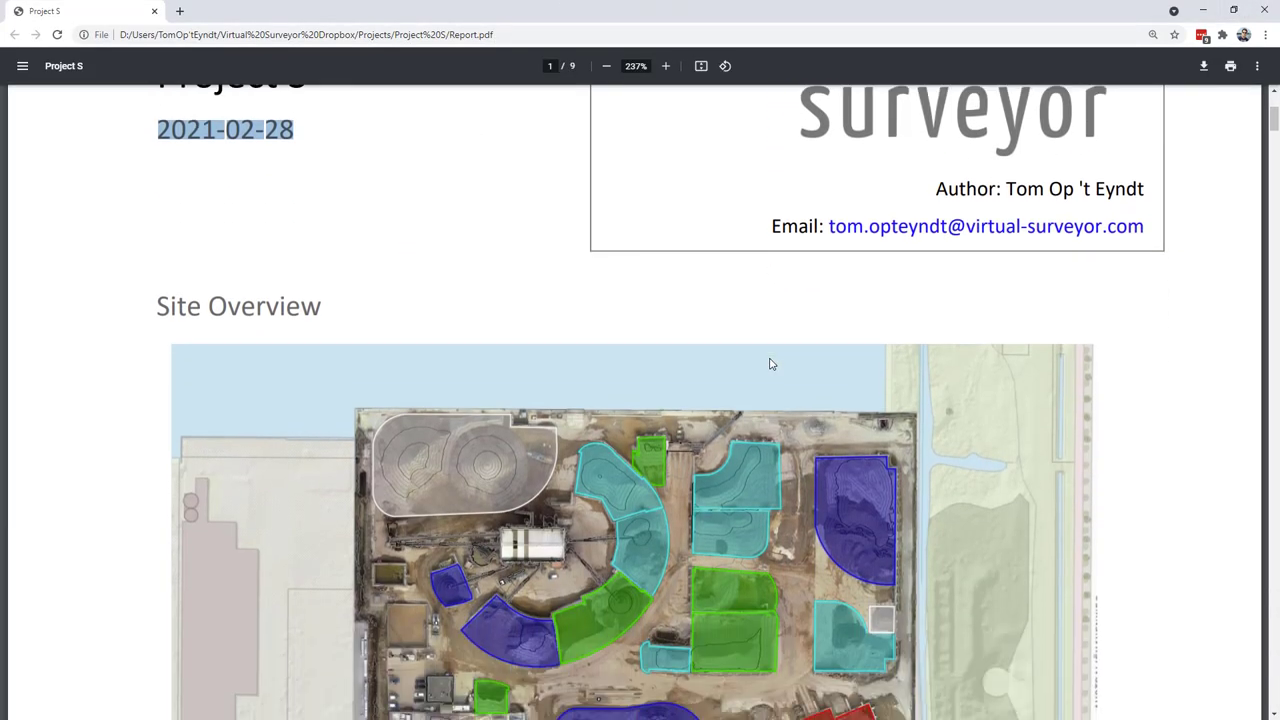
{"action": "scroll", "coordinate": [770, 364], "scroll_direction": "down", "scroll_amount": 2}
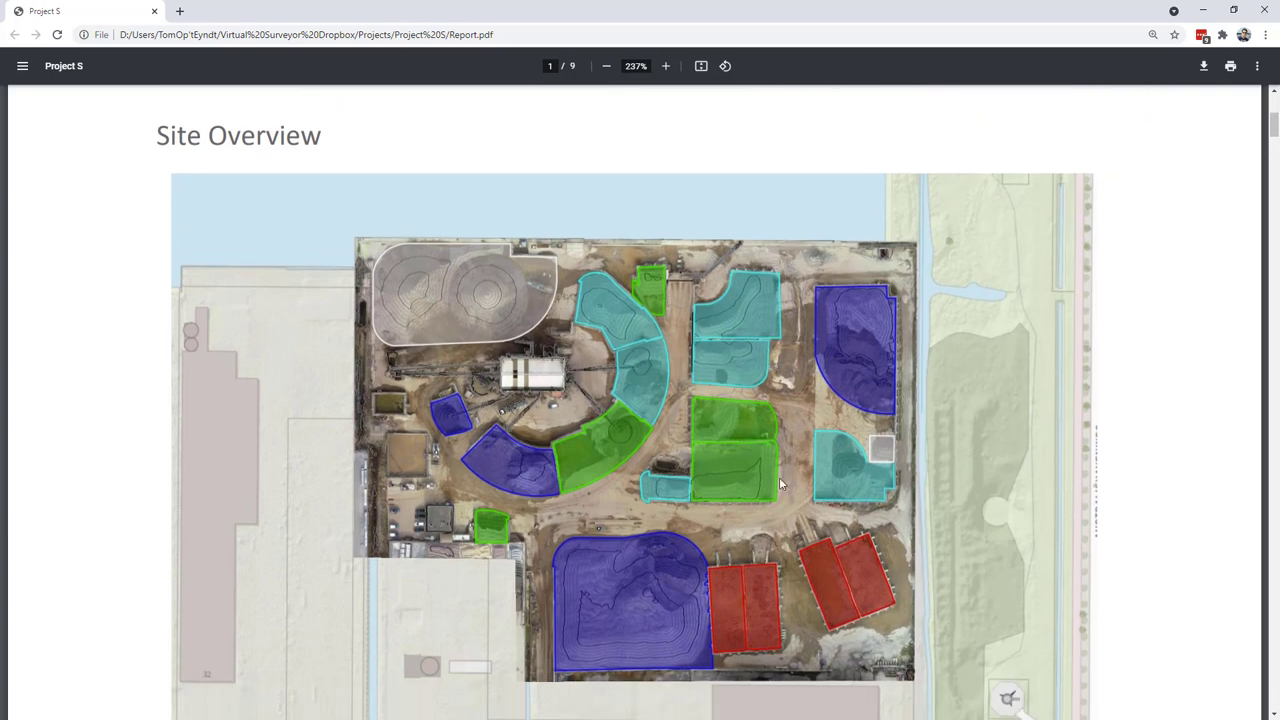
{"action": "scroll", "coordinate": [779, 477], "scroll_direction": "down", "scroll_amount": 6}
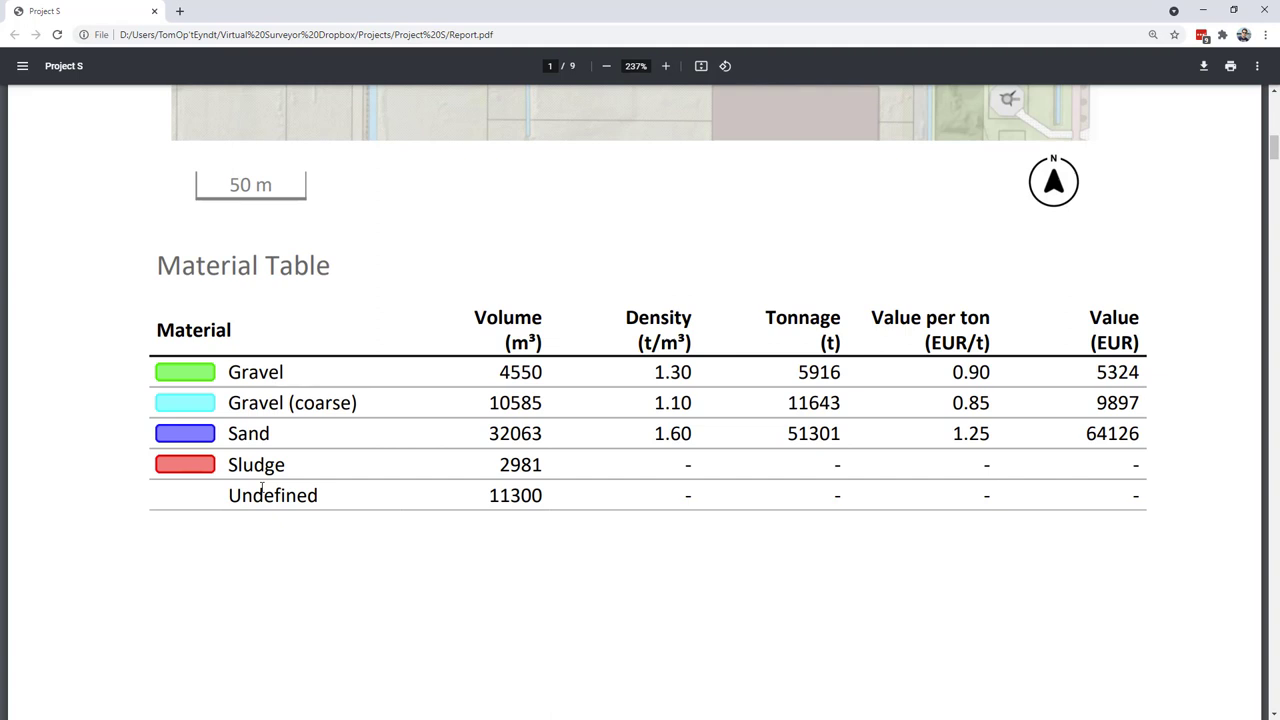
{"action": "left_click_drag", "start_coordinate": [226, 465], "coordinate": [300, 466]}
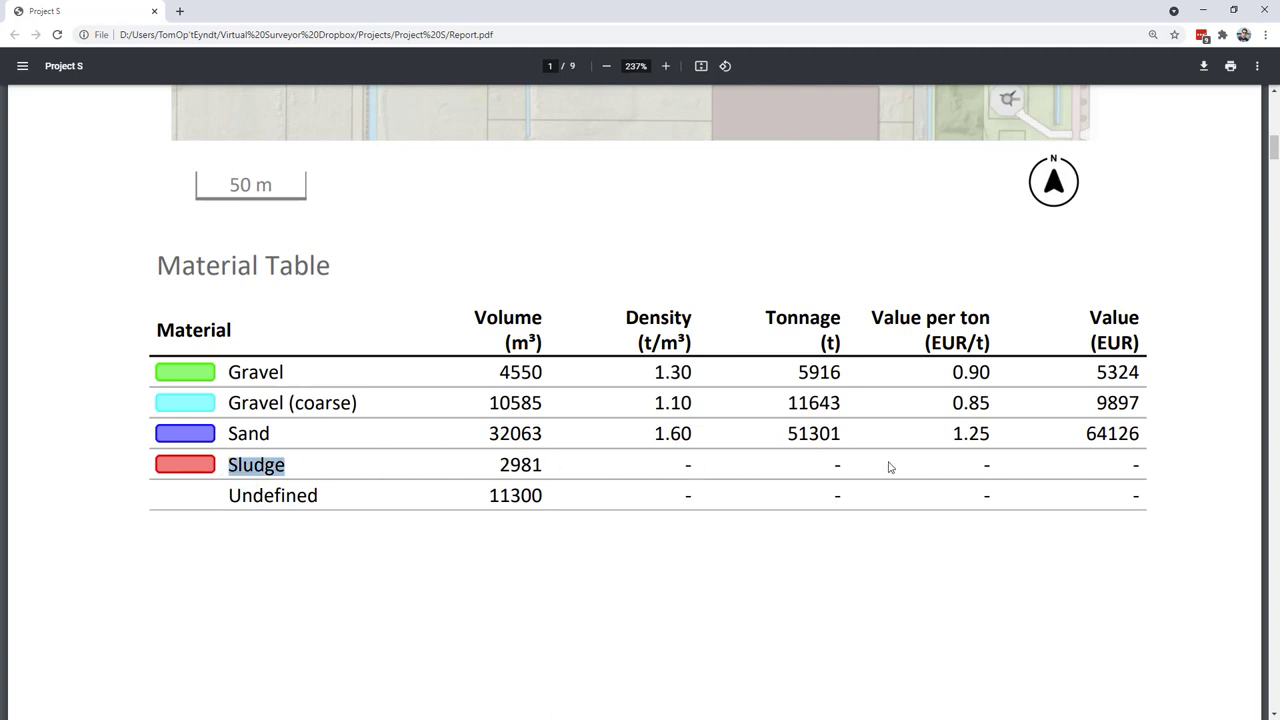
{"action": "scroll", "coordinate": [675, 357], "scroll_direction": "down", "scroll_amount": 5}
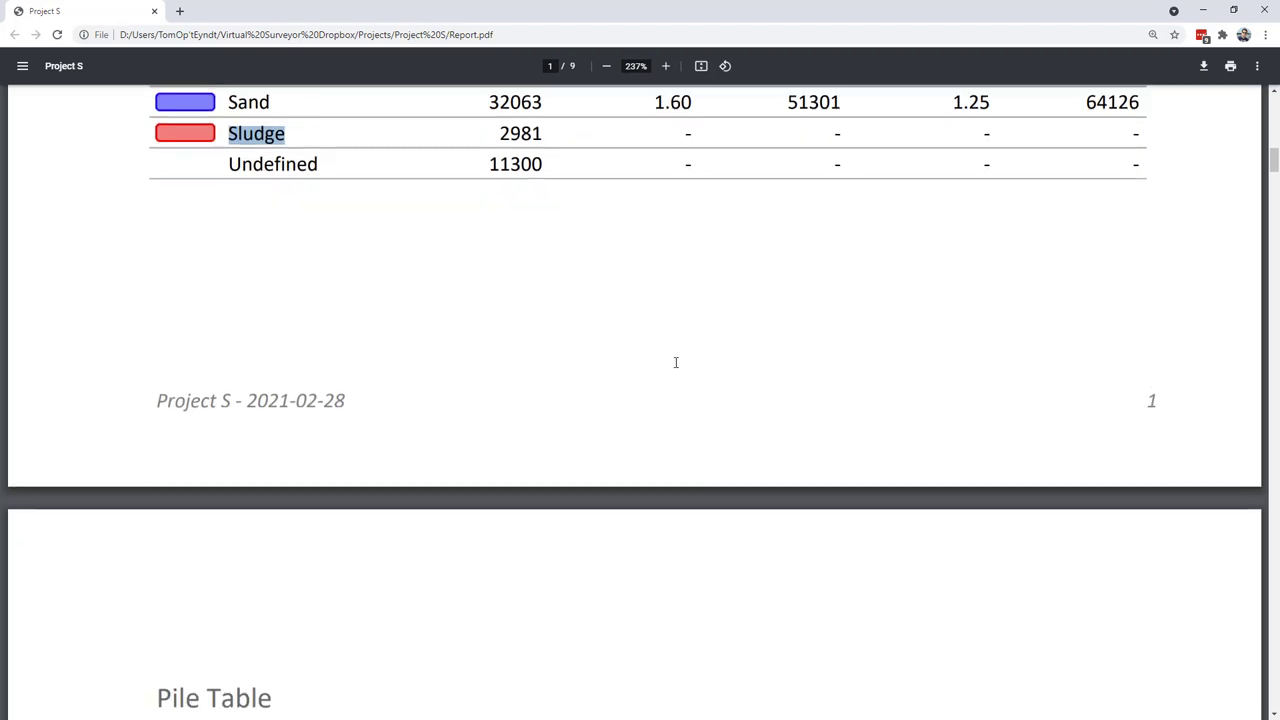
{"action": "scroll", "coordinate": [675, 362], "scroll_direction": "down", "scroll_amount": 4}
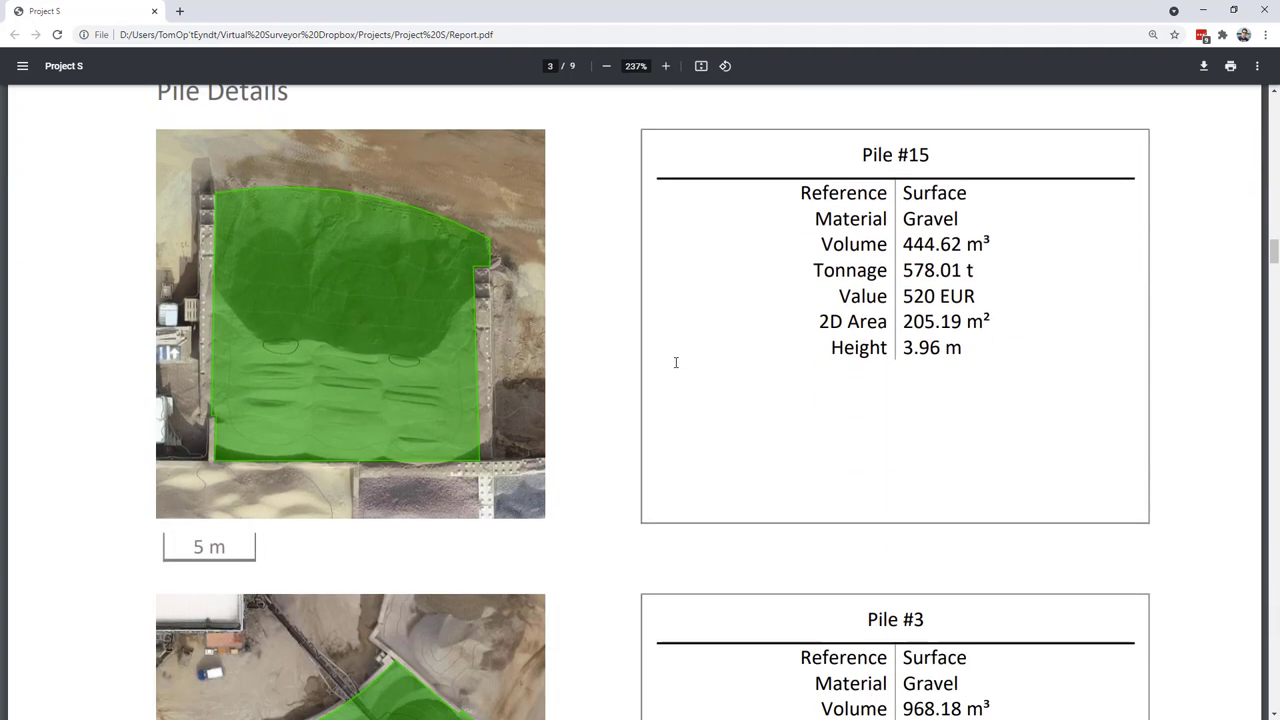
{"action": "scroll", "coordinate": [675, 362], "scroll_direction": "down", "scroll_amount": 5}
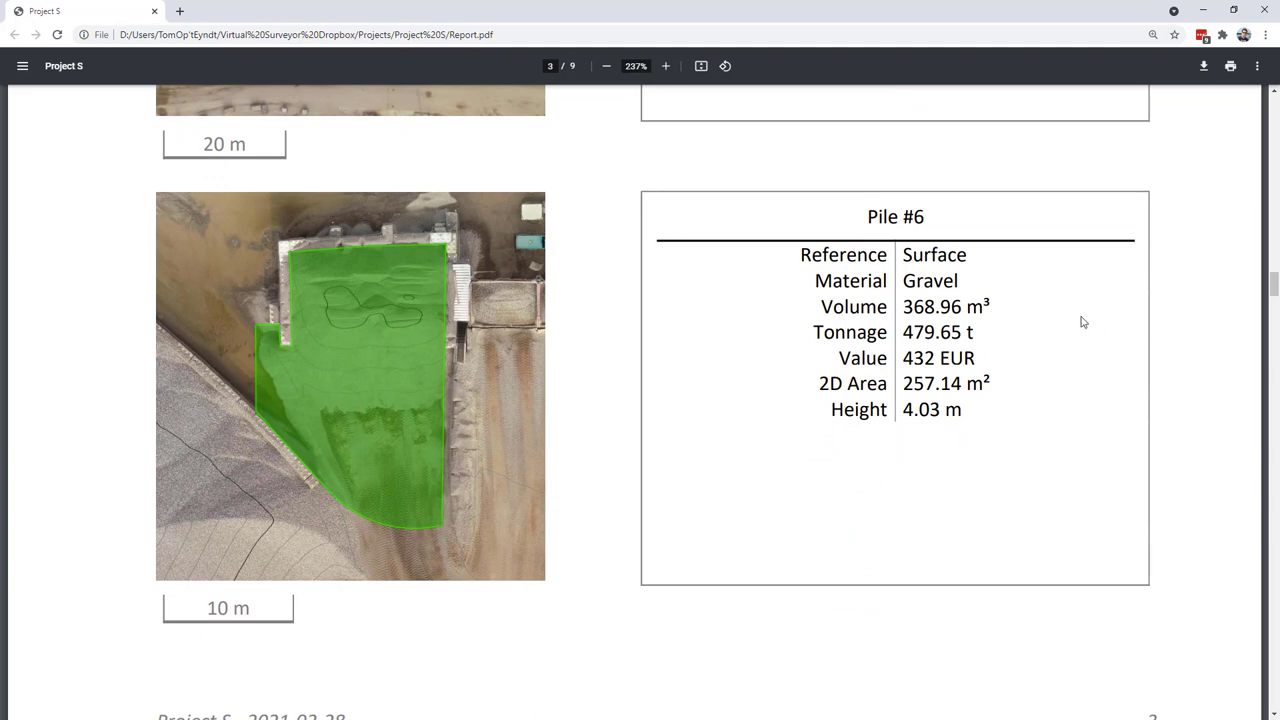
Highlight Pile #6's Gravel material, Reference Surface and 4.03 m height rows, then scroll on to Pile #14.
{"action": "double_click", "coordinate": [930, 281]}
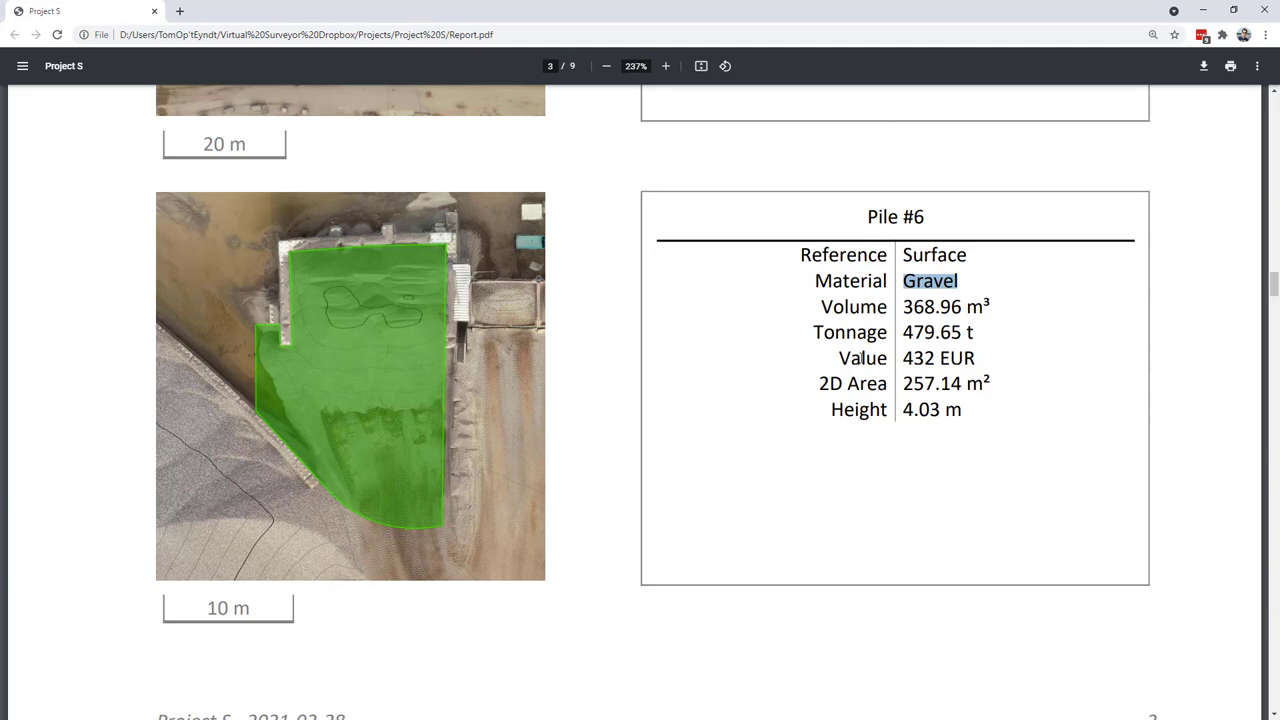
{"action": "triple_click", "coordinate": [921, 258]}
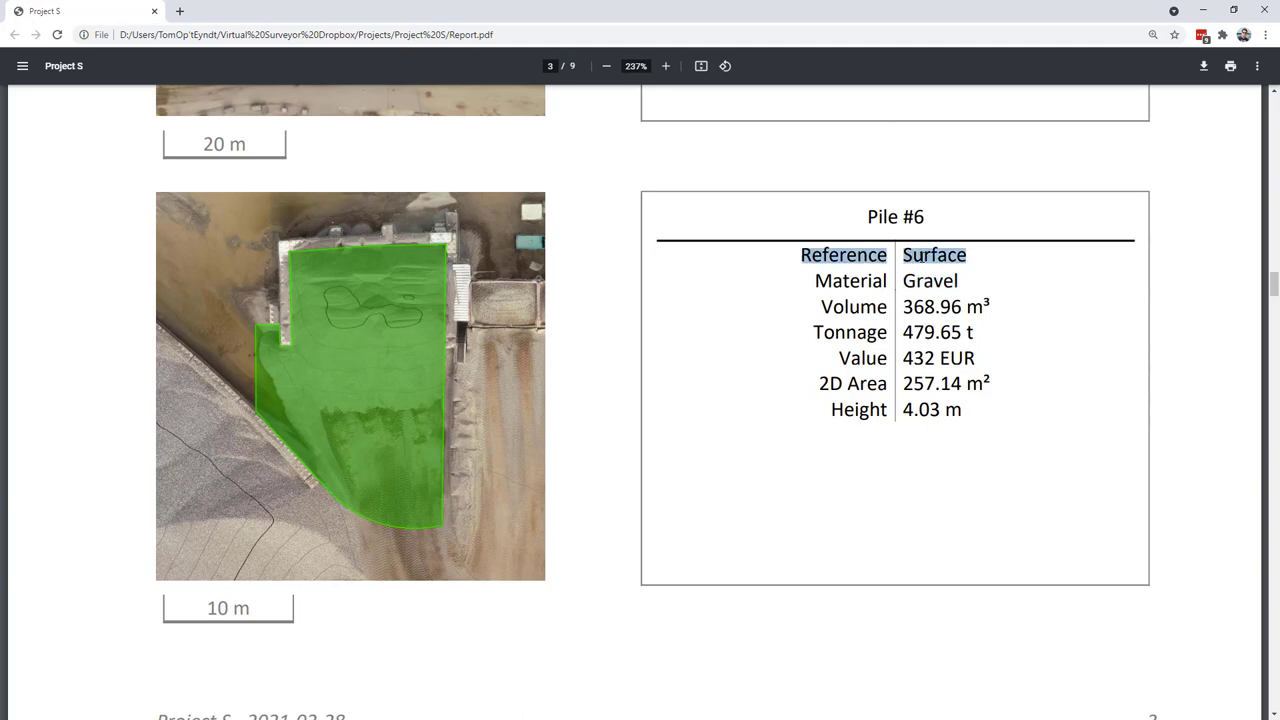
{"action": "triple_click", "coordinate": [943, 409]}
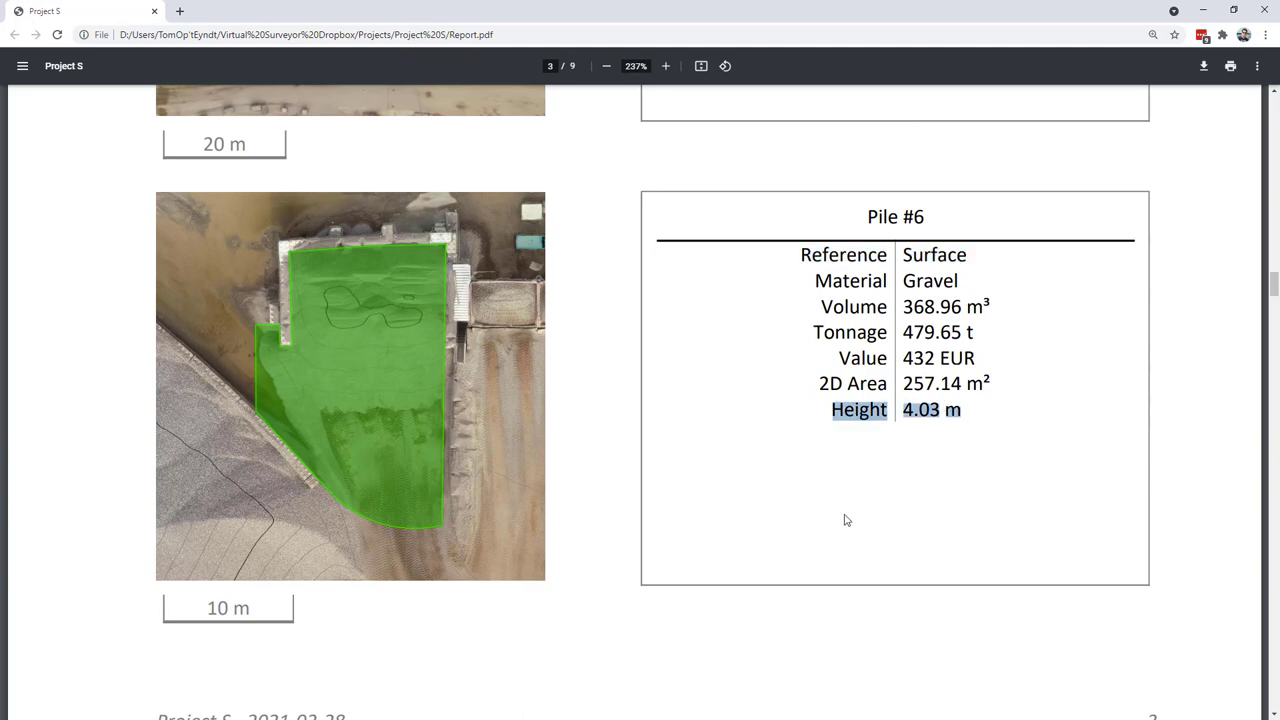
{"action": "scroll", "coordinate": [843, 517], "scroll_direction": "down", "scroll_amount": 5}
{"action": "scroll", "coordinate": [845, 518], "scroll_direction": "down", "scroll_amount": 8}
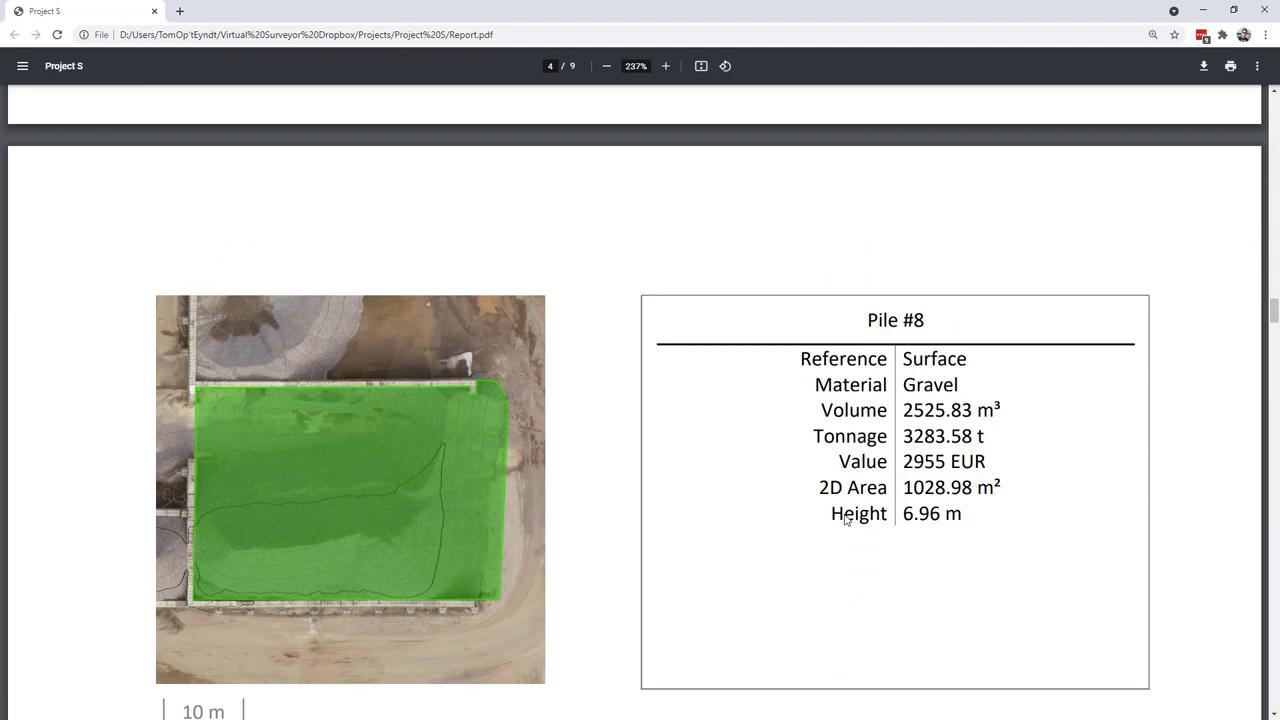
{"action": "scroll", "coordinate": [845, 519], "scroll_direction": "down", "scroll_amount": 9}
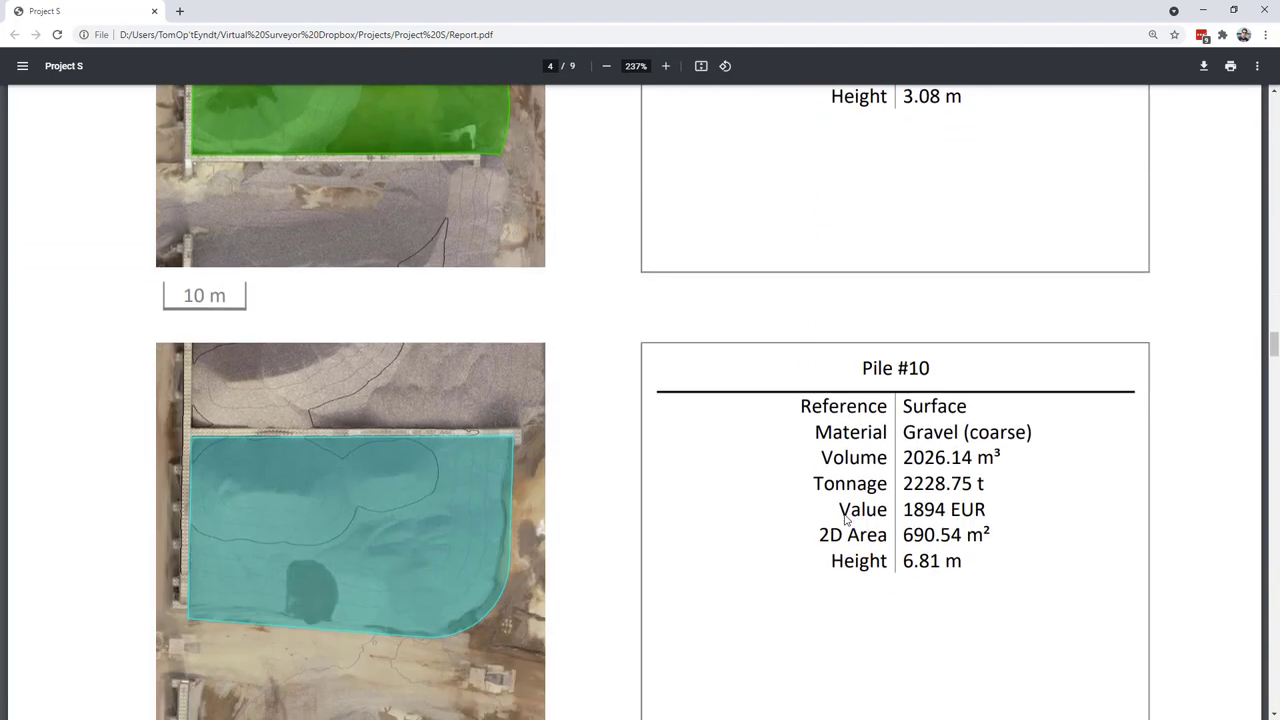
{"action": "scroll", "coordinate": [845, 519], "scroll_direction": "down", "scroll_amount": 7}
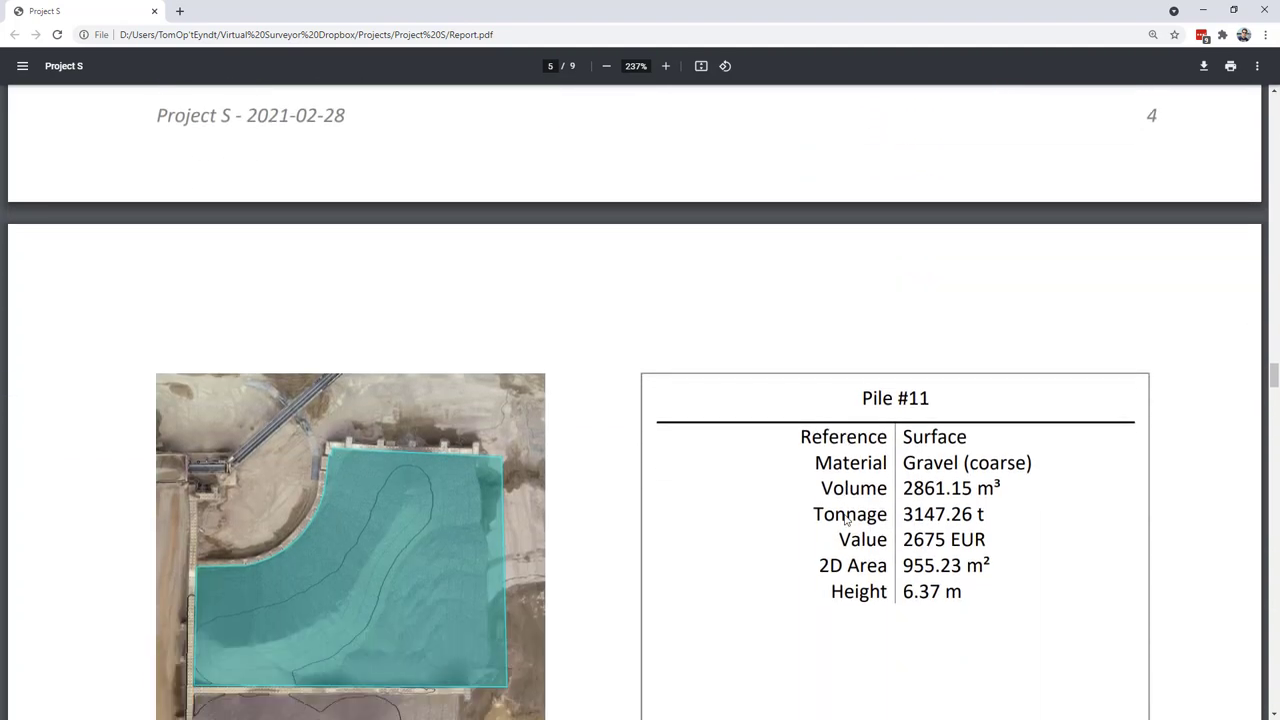
{"action": "scroll", "coordinate": [845, 519], "scroll_direction": "down", "scroll_amount": 4}
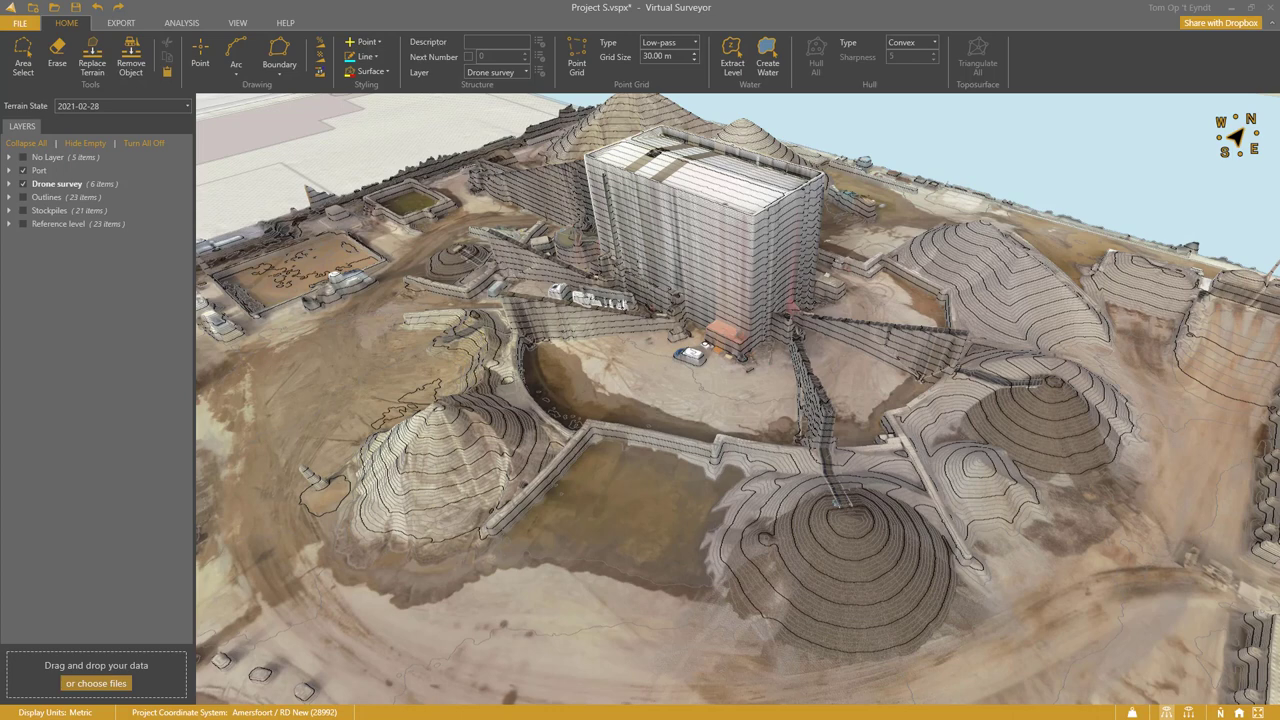
Name the terrain state BASELINE.
{"action": "left_click", "coordinate": [162, 105]}
{"action": "type", "text": "BASELINE"}
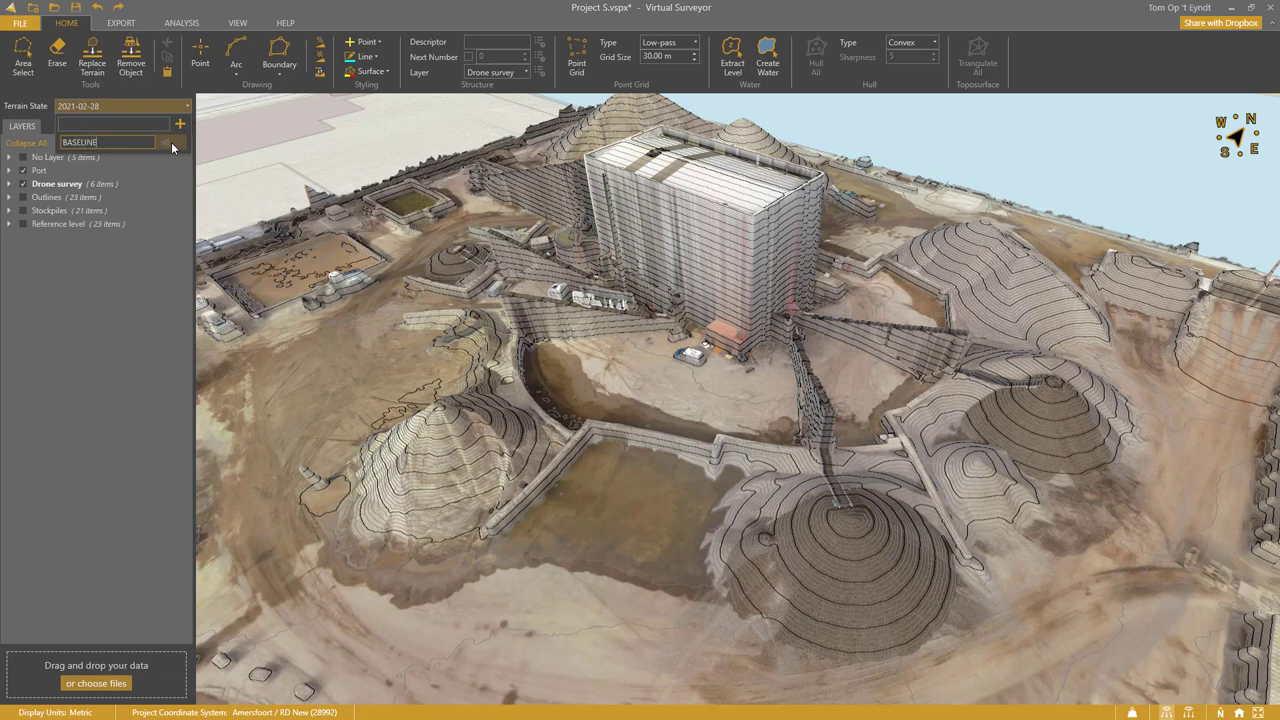
{"action": "key", "text": "Return"}
{"action": "left_click", "coordinate": [128, 145]}
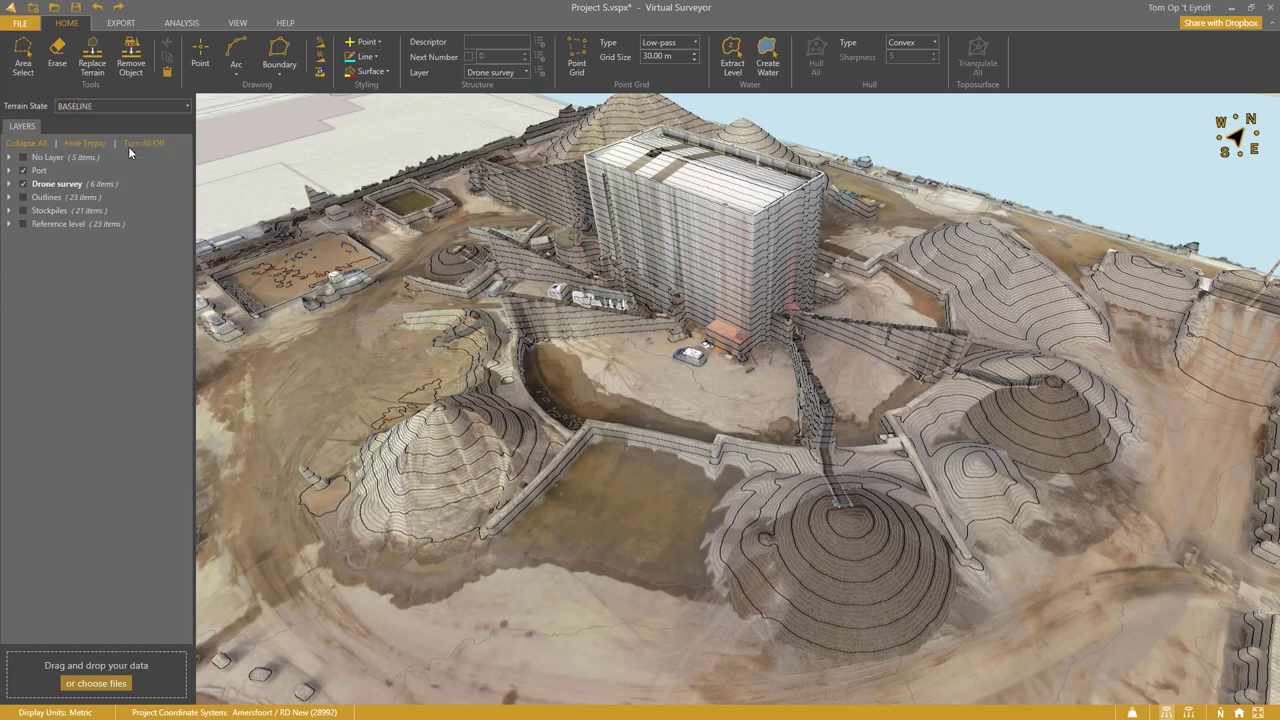
Flatten the terrain onto the 23 Reference level surfaces, hide that layer, and switch to grey shading.
{"action": "left_click", "coordinate": [23, 224]}
{"action": "left_click", "coordinate": [57, 226]}
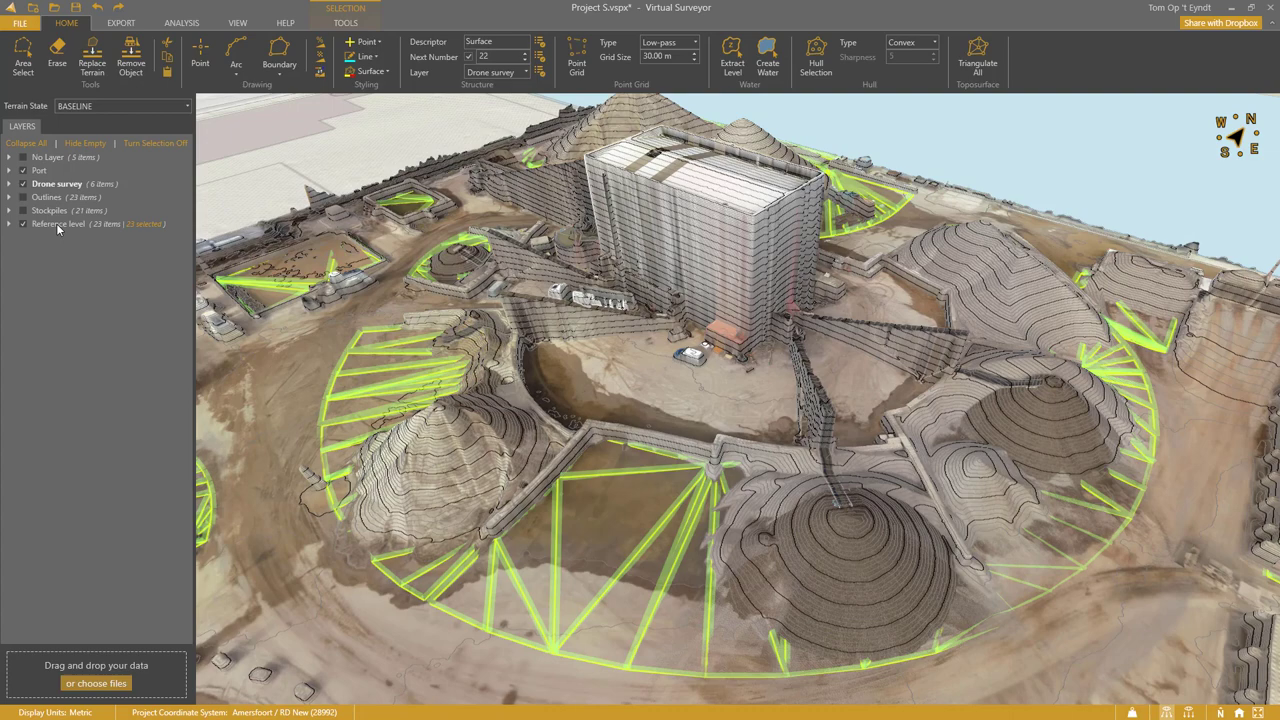
{"action": "left_click", "coordinate": [345, 23]}
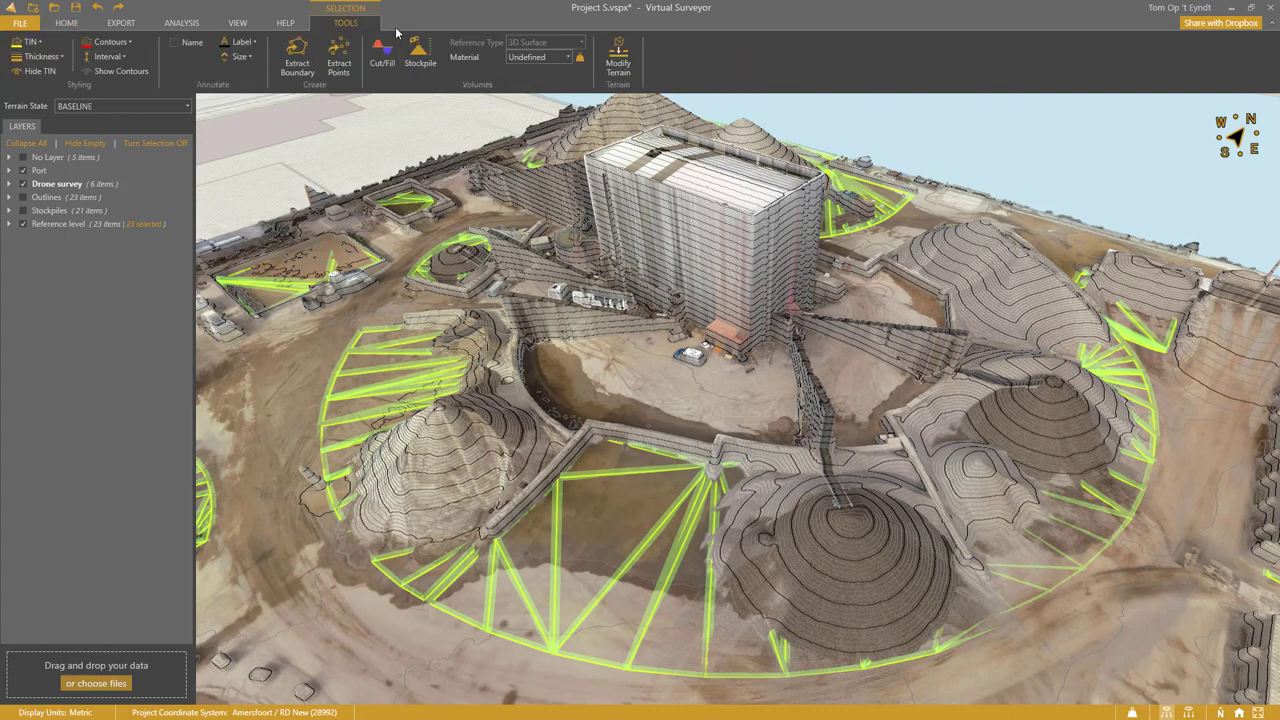
{"action": "left_click", "coordinate": [617, 56]}
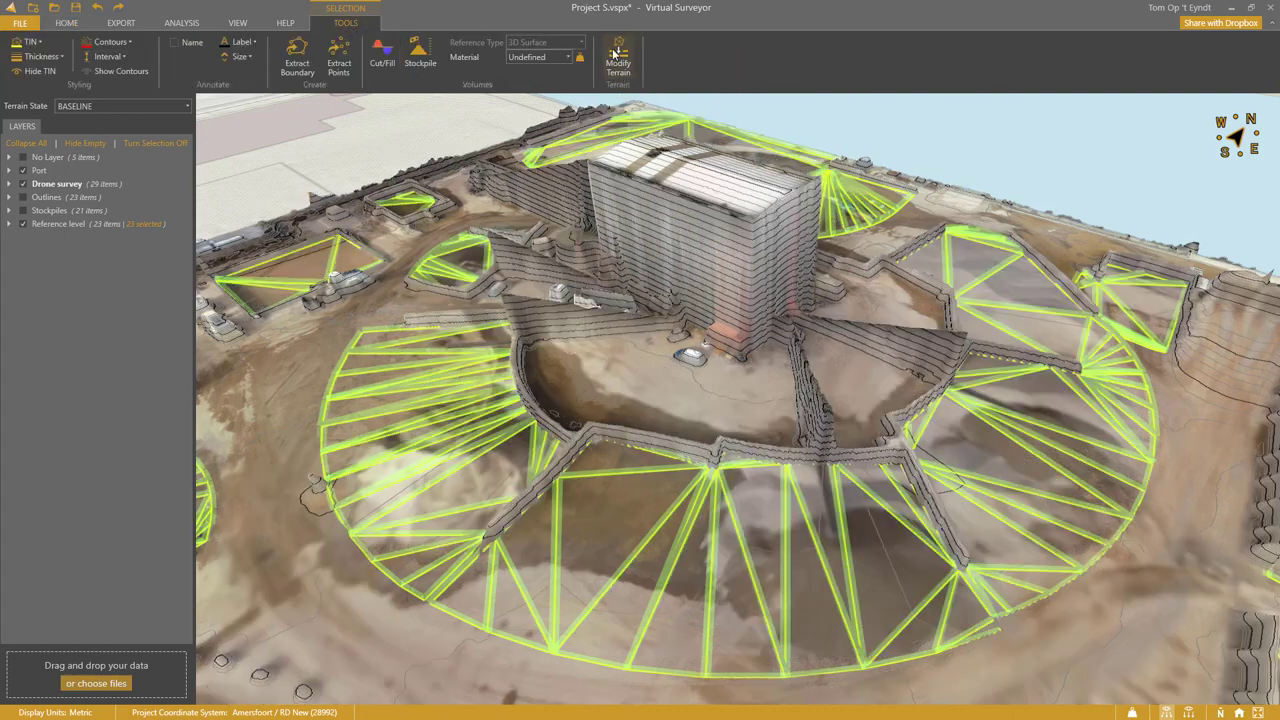
{"action": "left_click", "coordinate": [22, 226]}
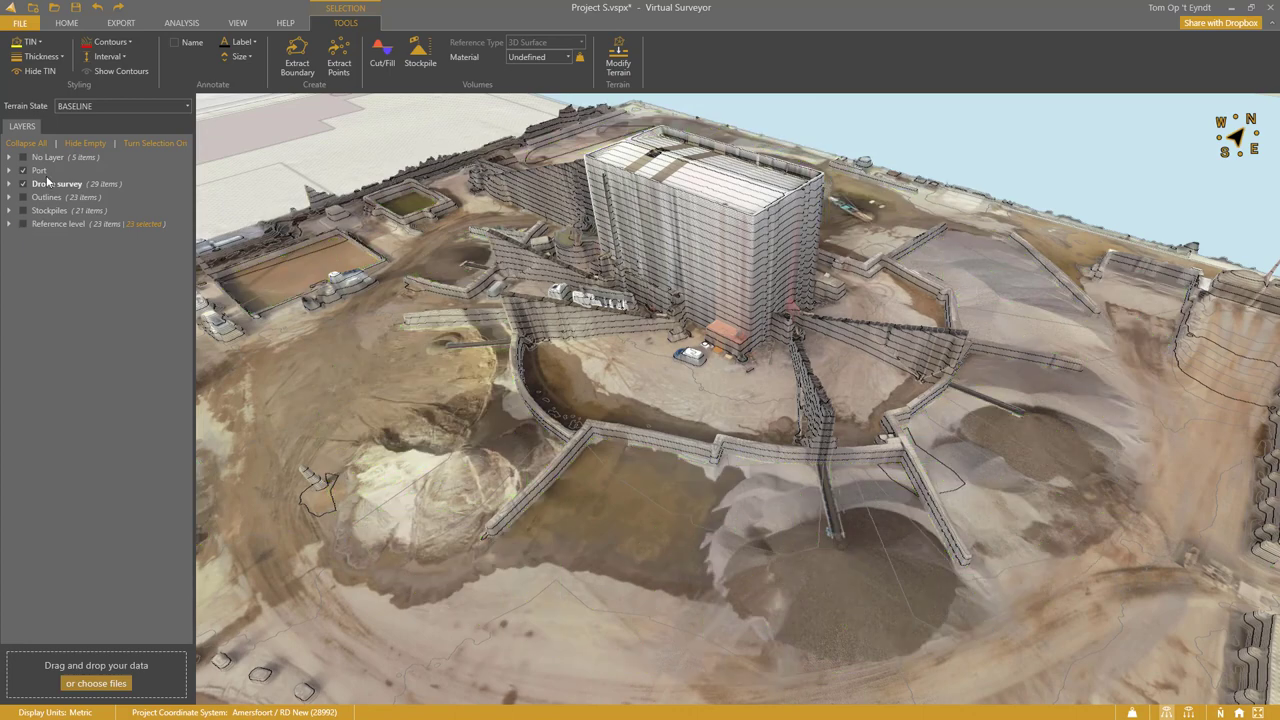
{"action": "left_click", "coordinate": [66, 23]}
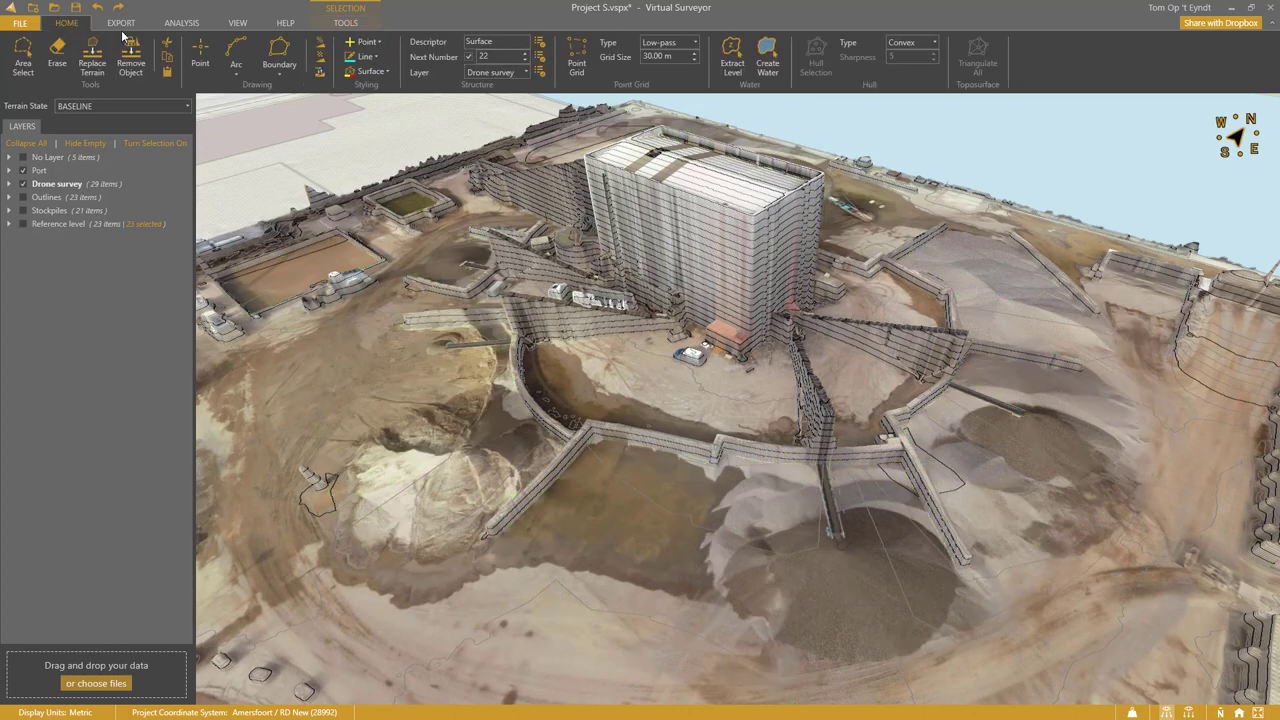
{"action": "left_click", "coordinate": [324, 76]}
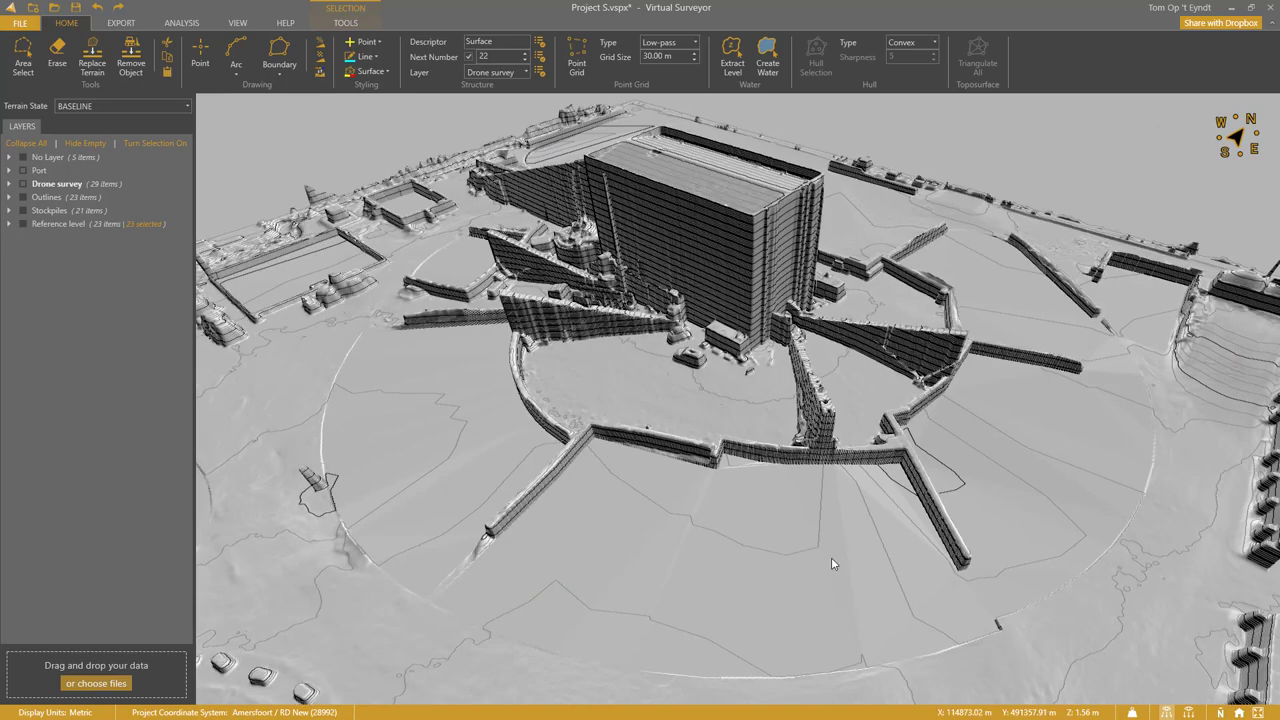
Fly the view forward across the flattened site and zoom in over the basin.
{"action": "left_click_drag", "start_coordinate": [831, 557], "coordinate": [669, 205]}
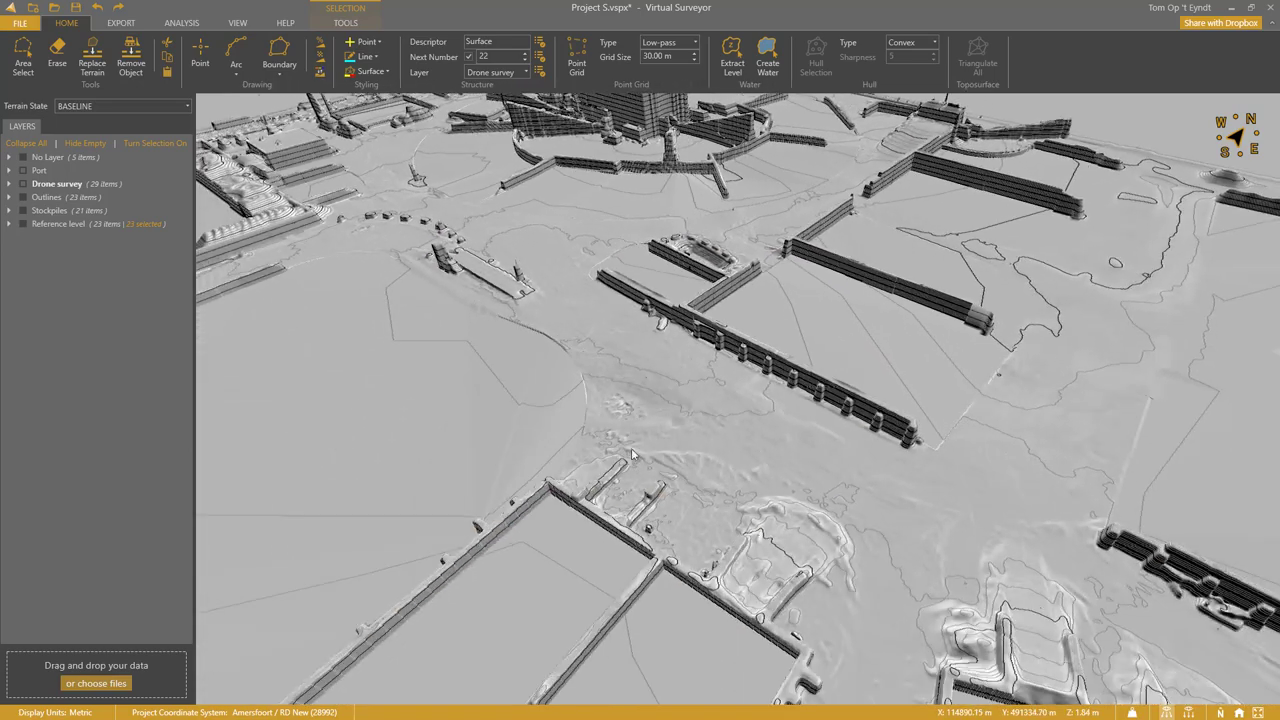
{"action": "scroll", "coordinate": [695, 349], "scroll_direction": "up", "scroll_amount": 10}
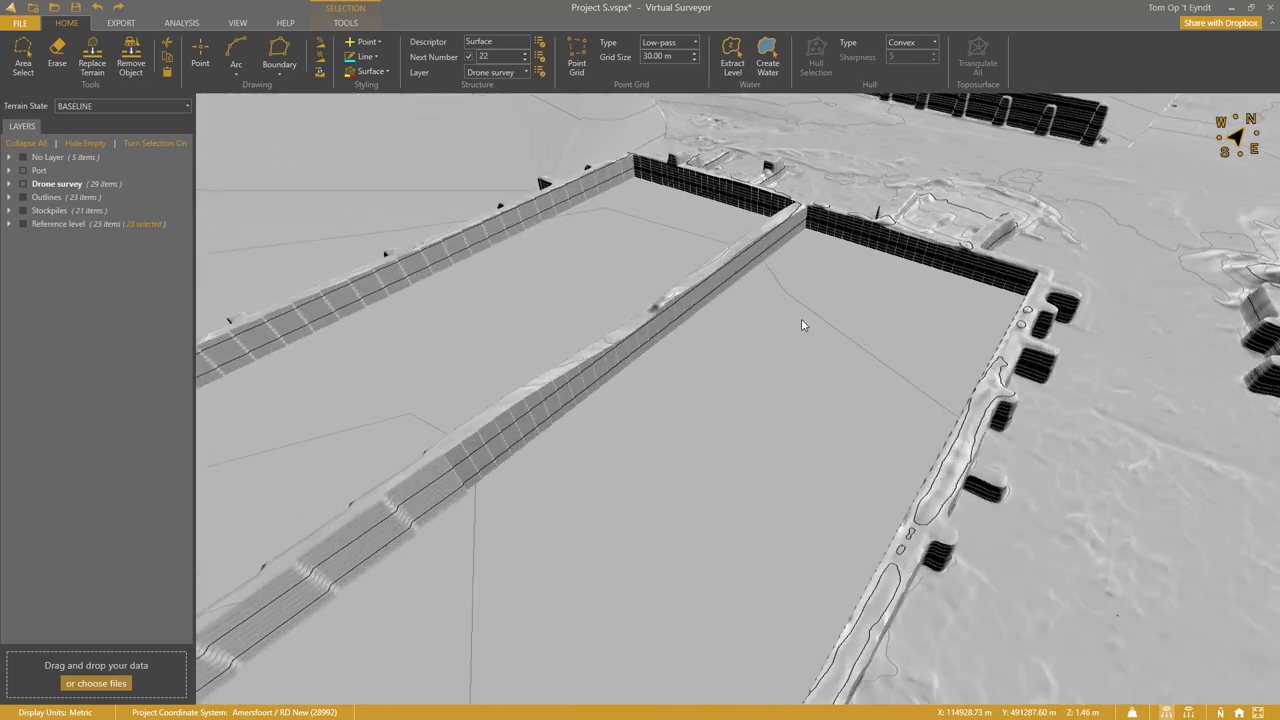
{"action": "scroll", "coordinate": [859, 274], "scroll_direction": "up", "scroll_amount": 5}
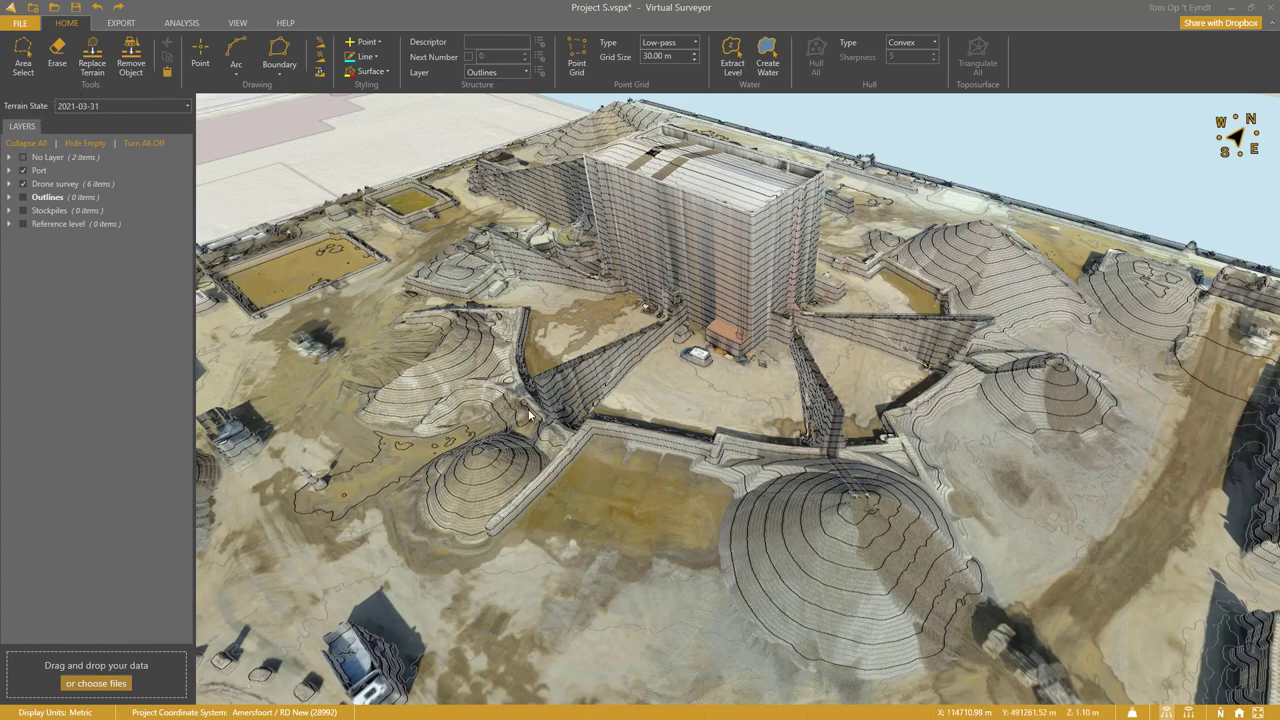
Switch to the BASELINE terrain state and select all 23 outlines in its Outlines layer.
{"action": "left_click", "coordinate": [86, 106]}
{"action": "left_click", "coordinate": [78, 136]}
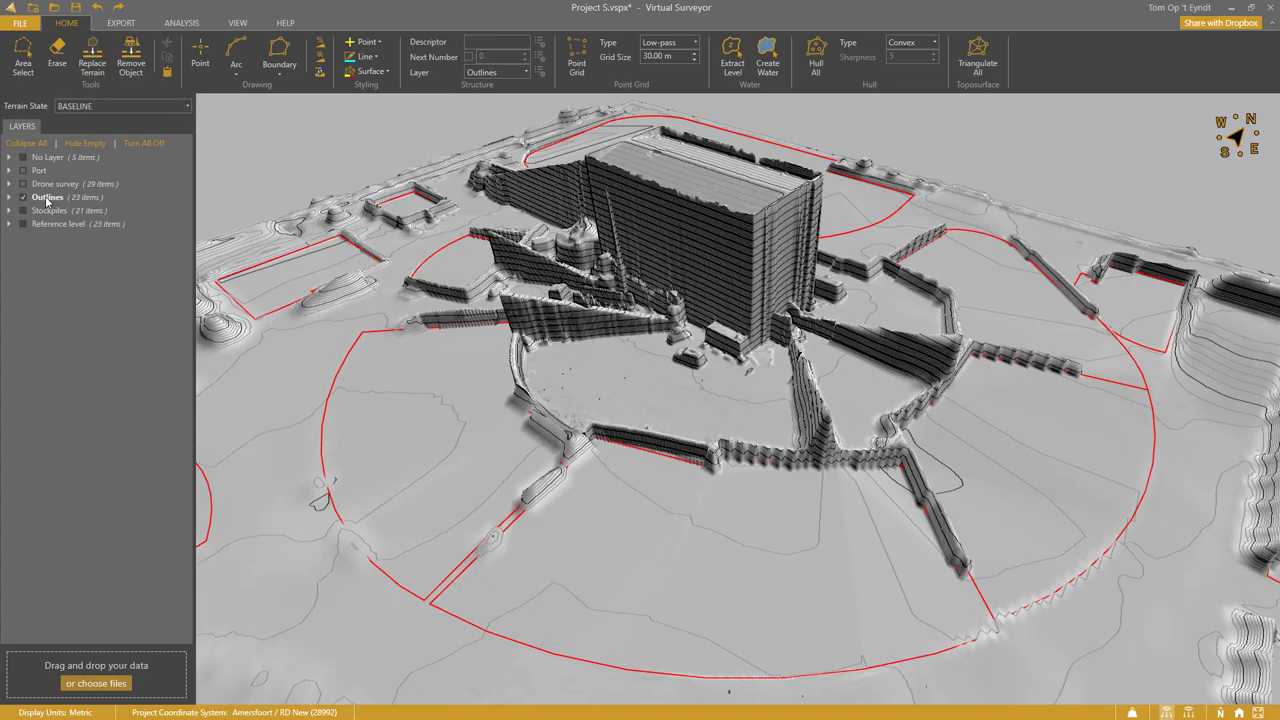
{"action": "double_click", "coordinate": [46, 197]}
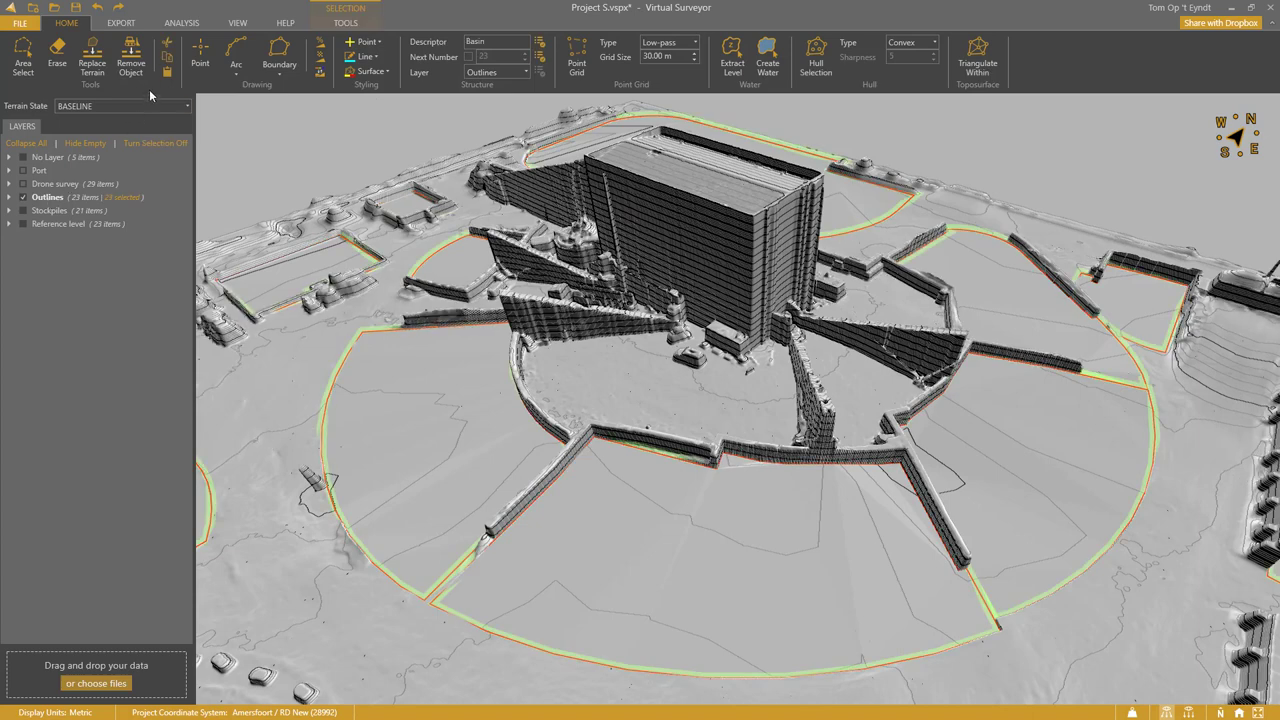
Paste the outlines into the 2021-03-31 terrain state, drape them To Terrain, and deselect.
{"action": "left_click", "coordinate": [102, 106]}
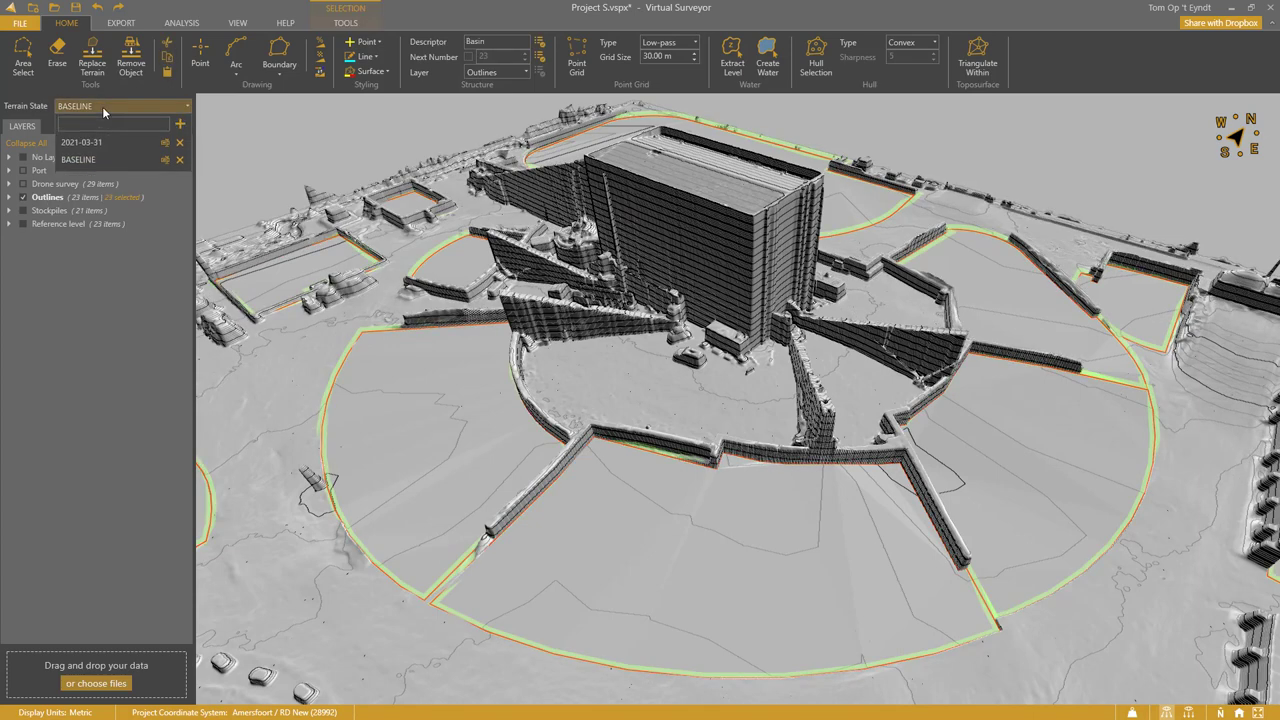
{"action": "left_click", "coordinate": [76, 146]}
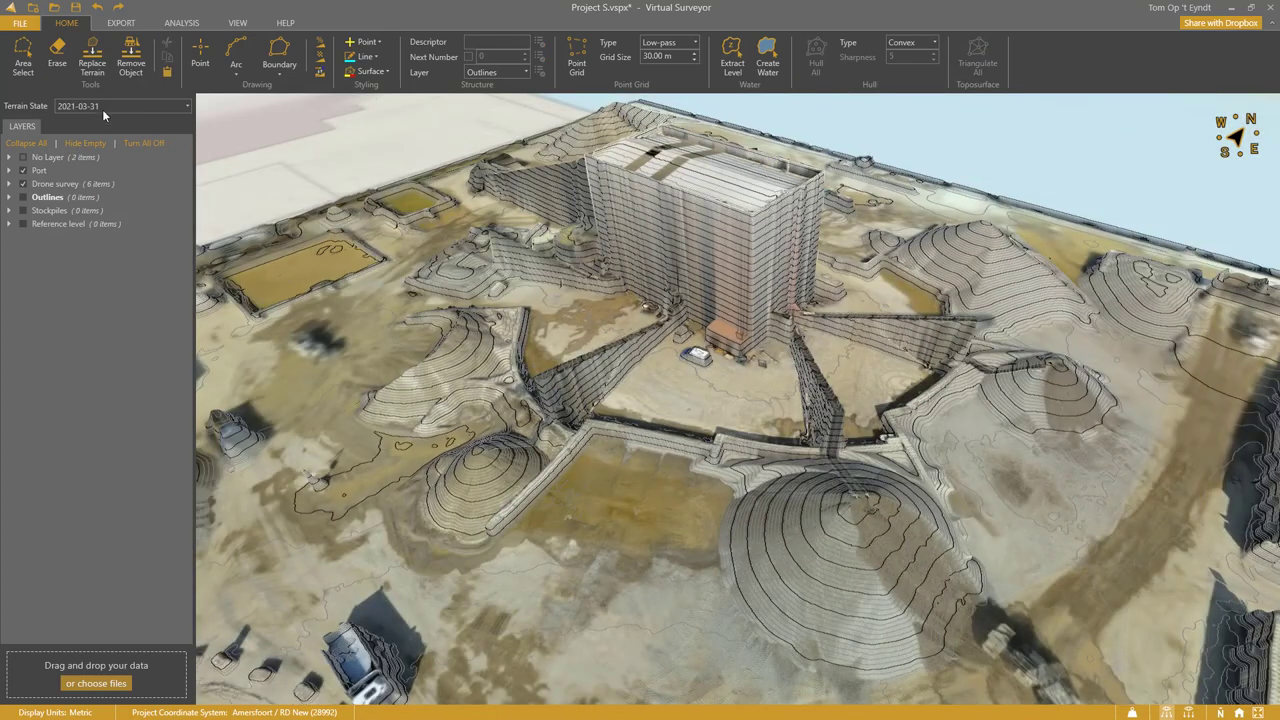
{"action": "left_click", "coordinate": [167, 73]}
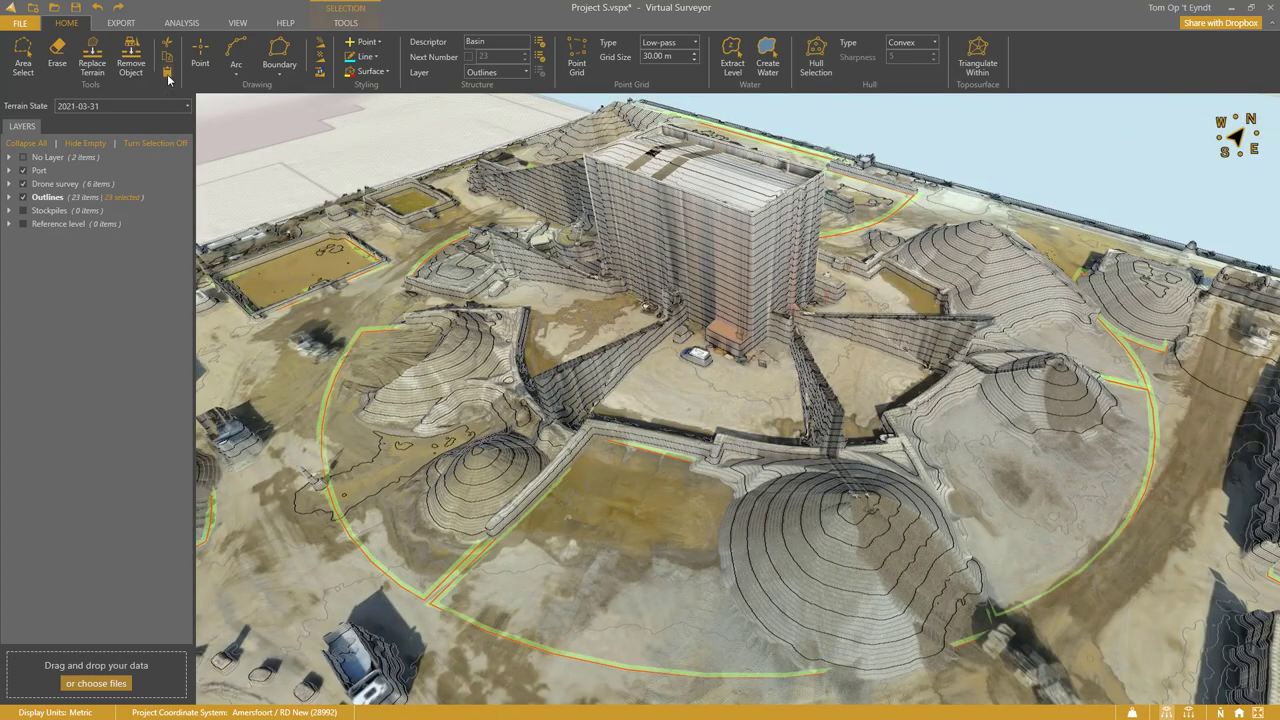
{"action": "left_click", "coordinate": [345, 22]}
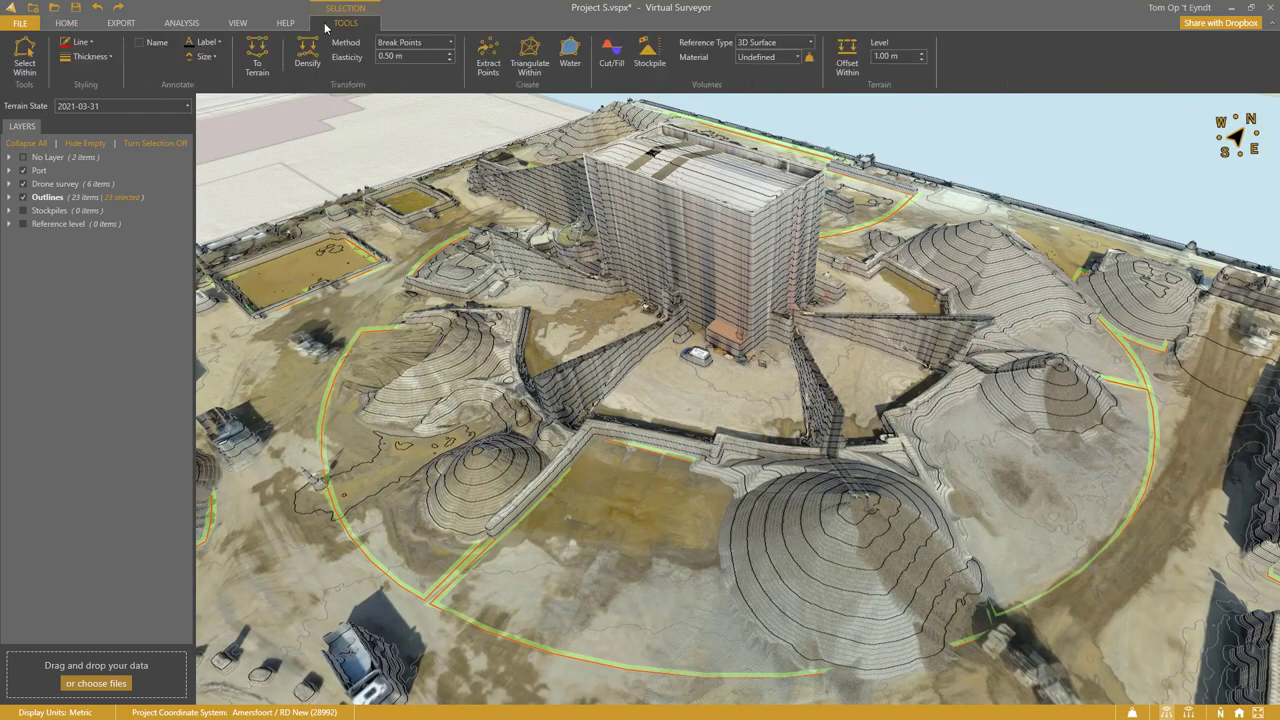
{"action": "left_click", "coordinate": [257, 62]}
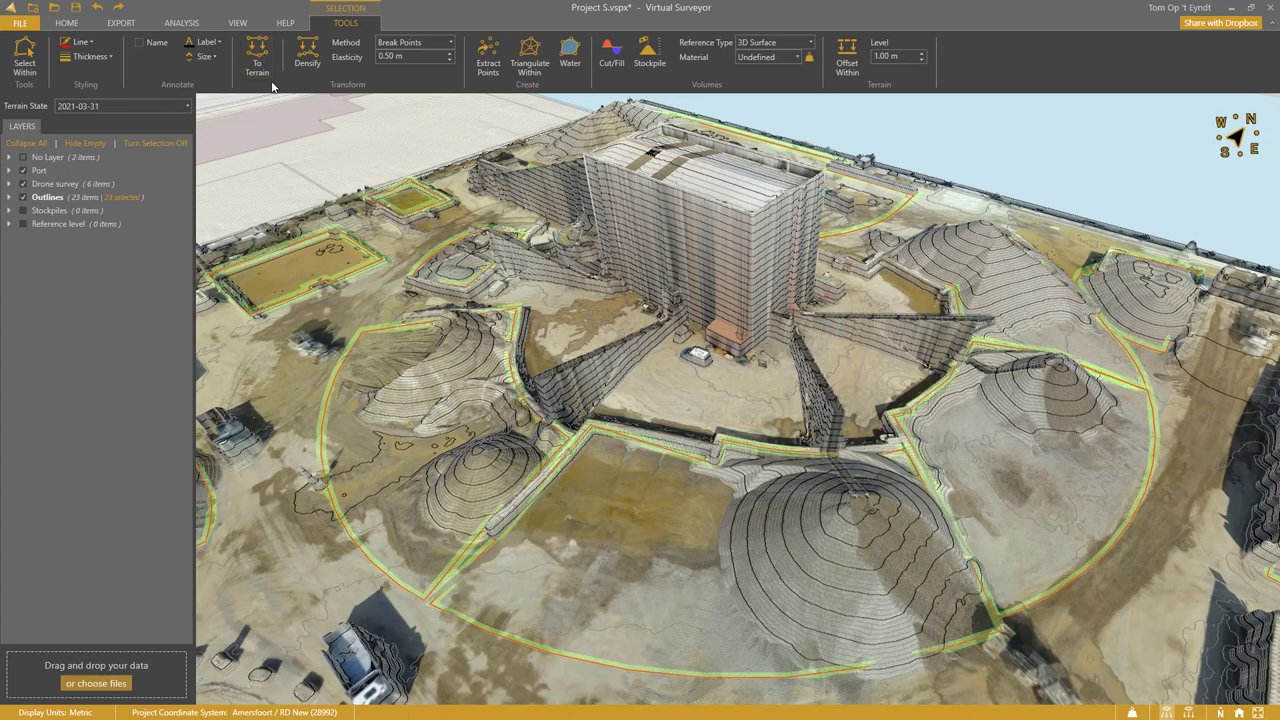
{"action": "left_click", "coordinate": [686, 515]}
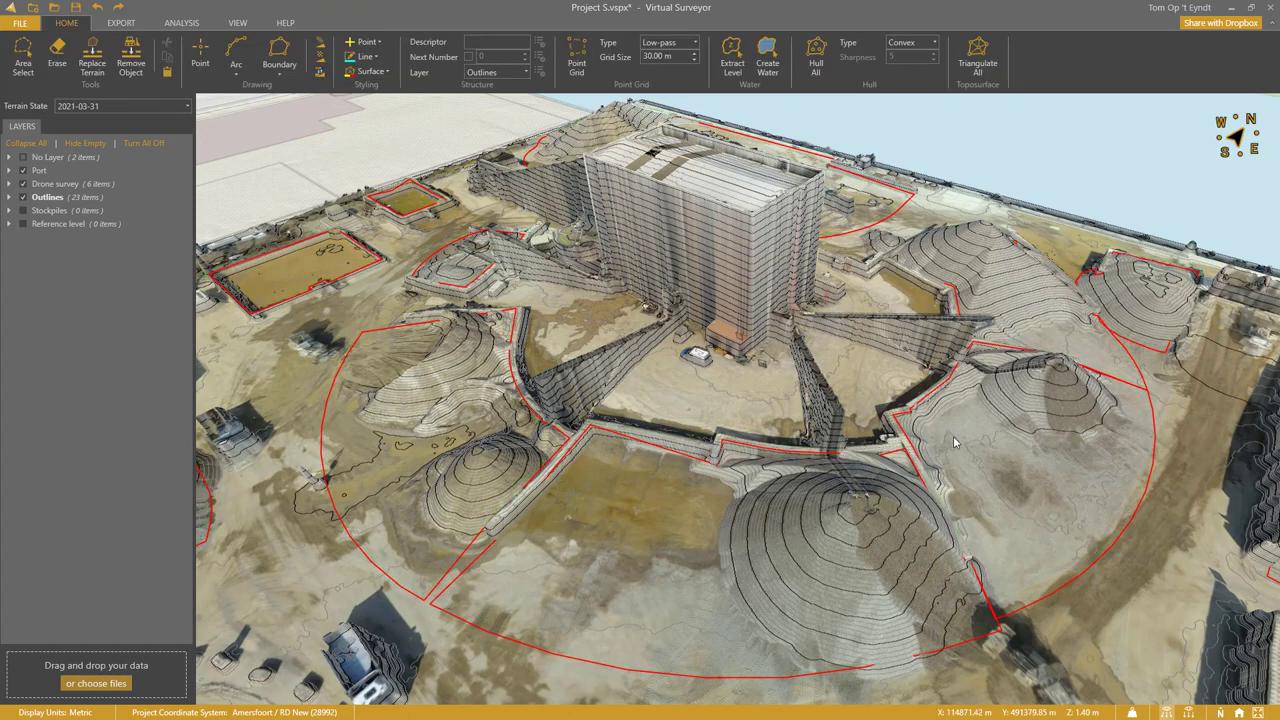
Zoom to Pile #12's outline and delete all vertices along its curved edge.
{"action": "left_click_drag", "start_coordinate": [686, 515], "coordinate": [918, 400]}
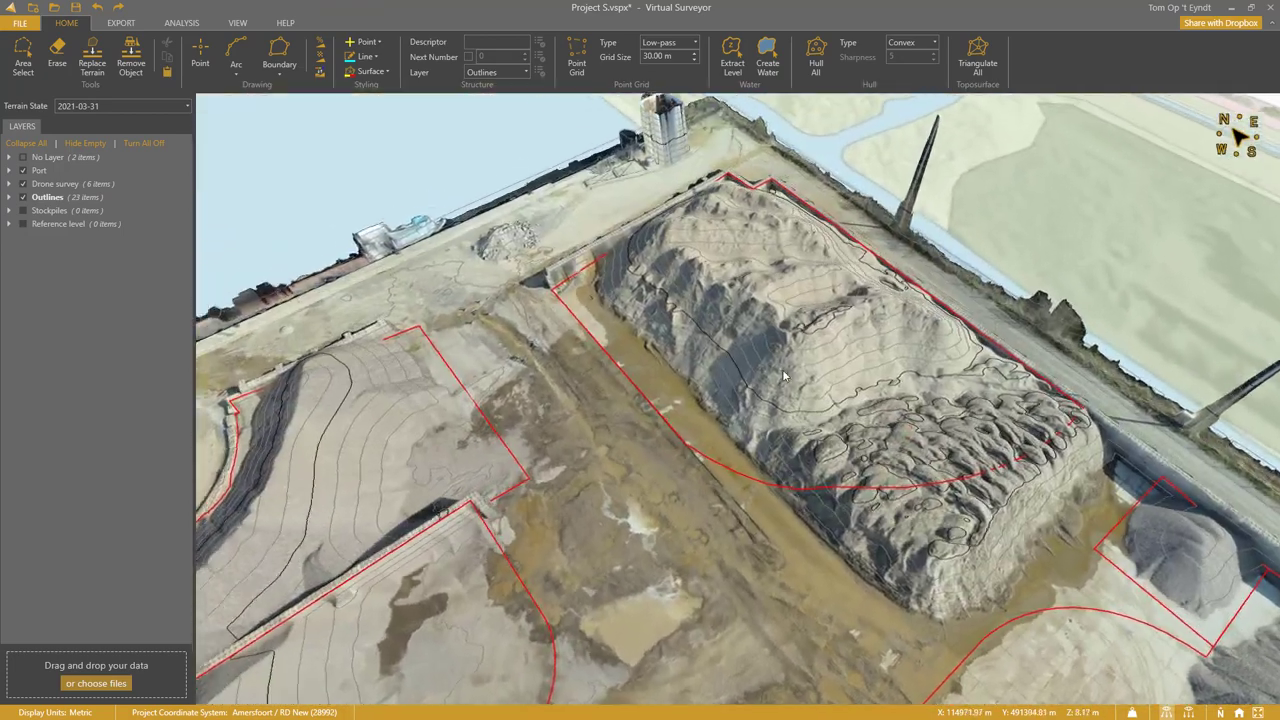
{"action": "left_click_drag", "start_coordinate": [834, 337], "coordinate": [785, 375]}
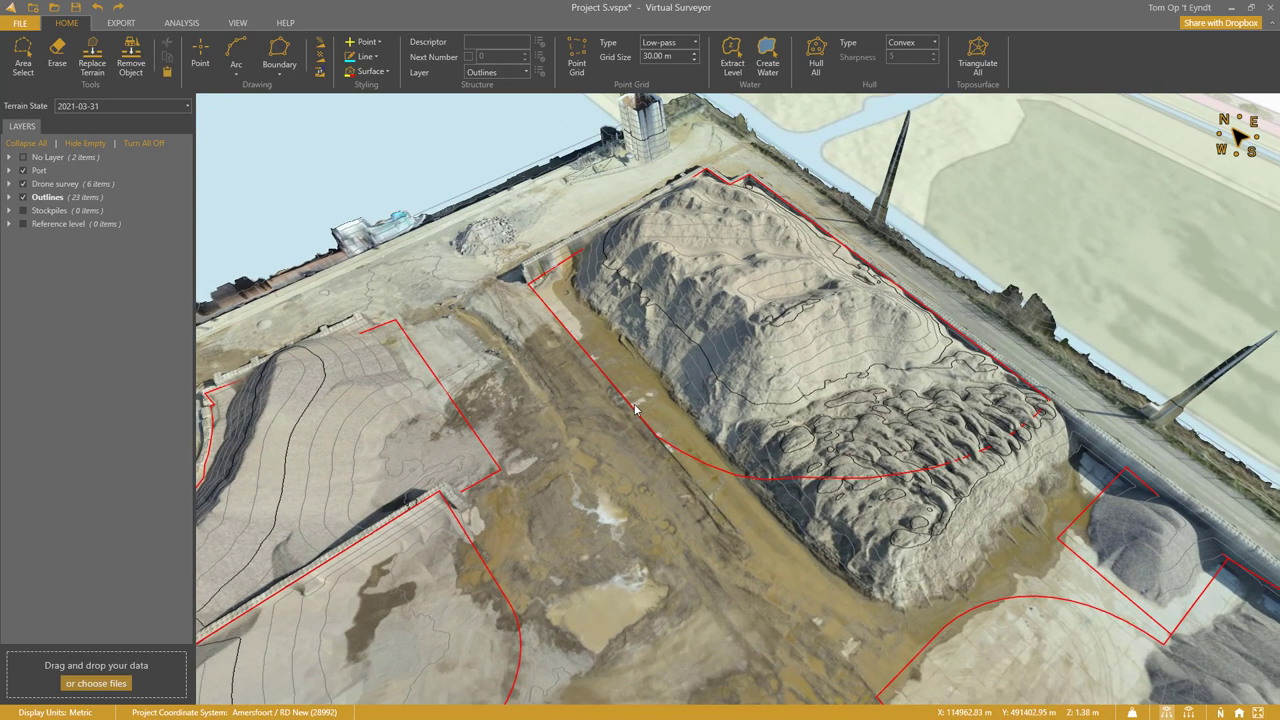
{"action": "left_click", "coordinate": [636, 410]}
{"action": "left_click", "coordinate": [254, 60]}
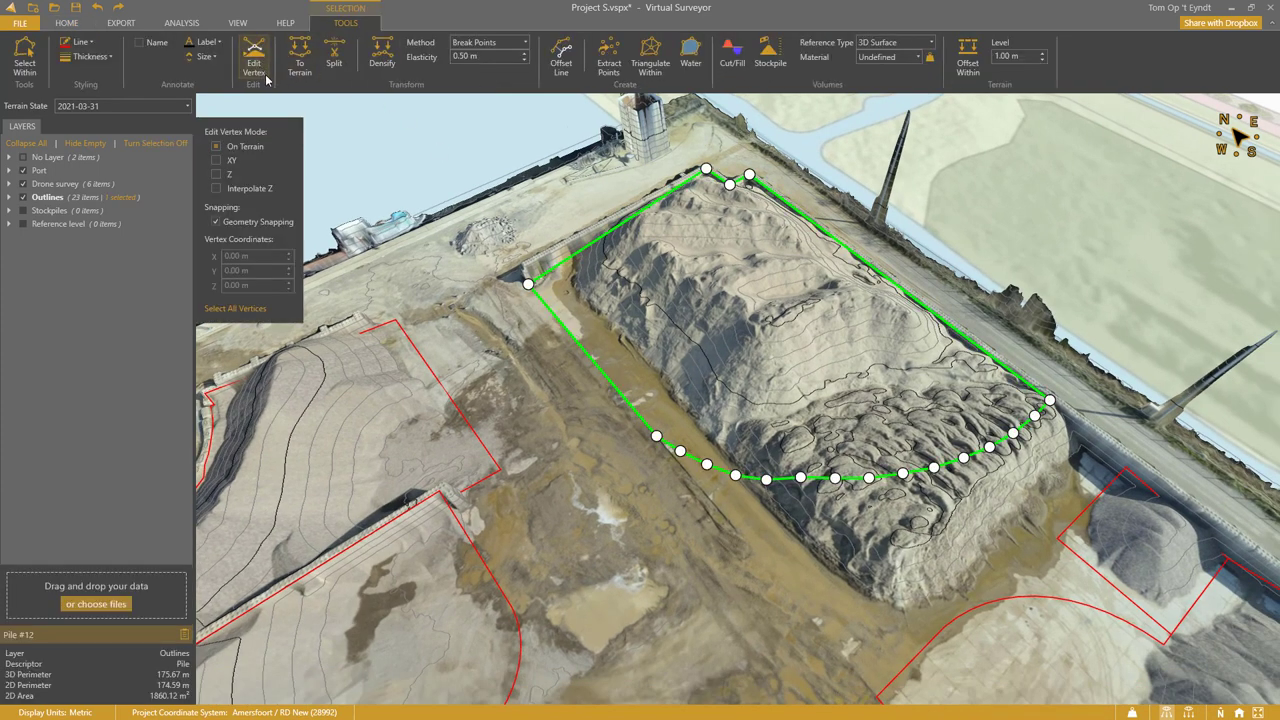
{"action": "left_click", "coordinate": [680, 451]}
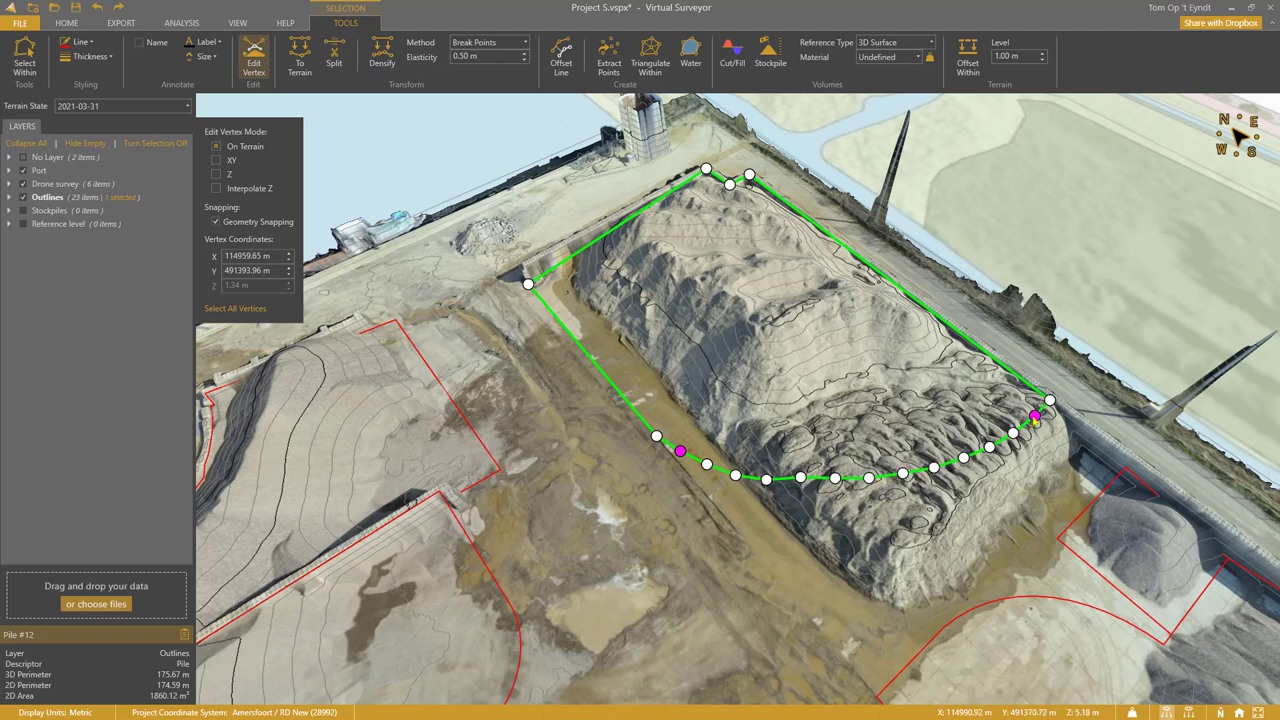
{"action": "left_click", "coordinate": [1034, 416], "text": "shift"}
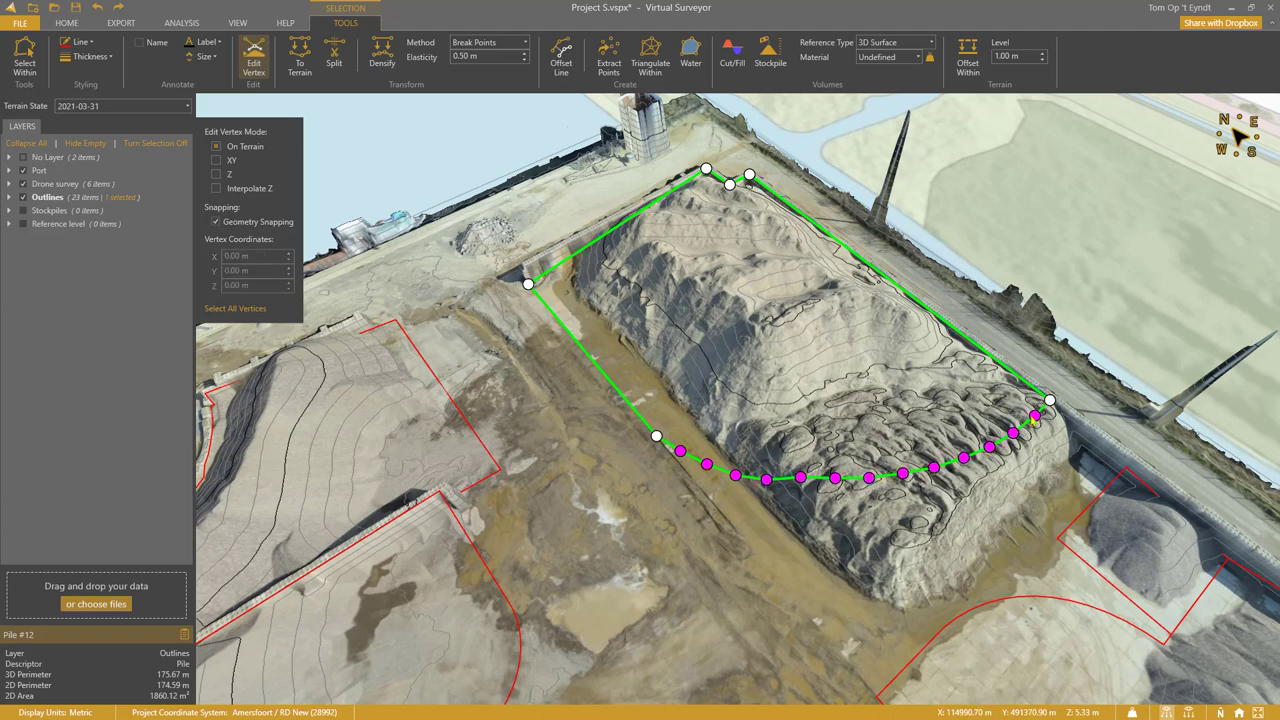
{"action": "key", "text": "Delete"}
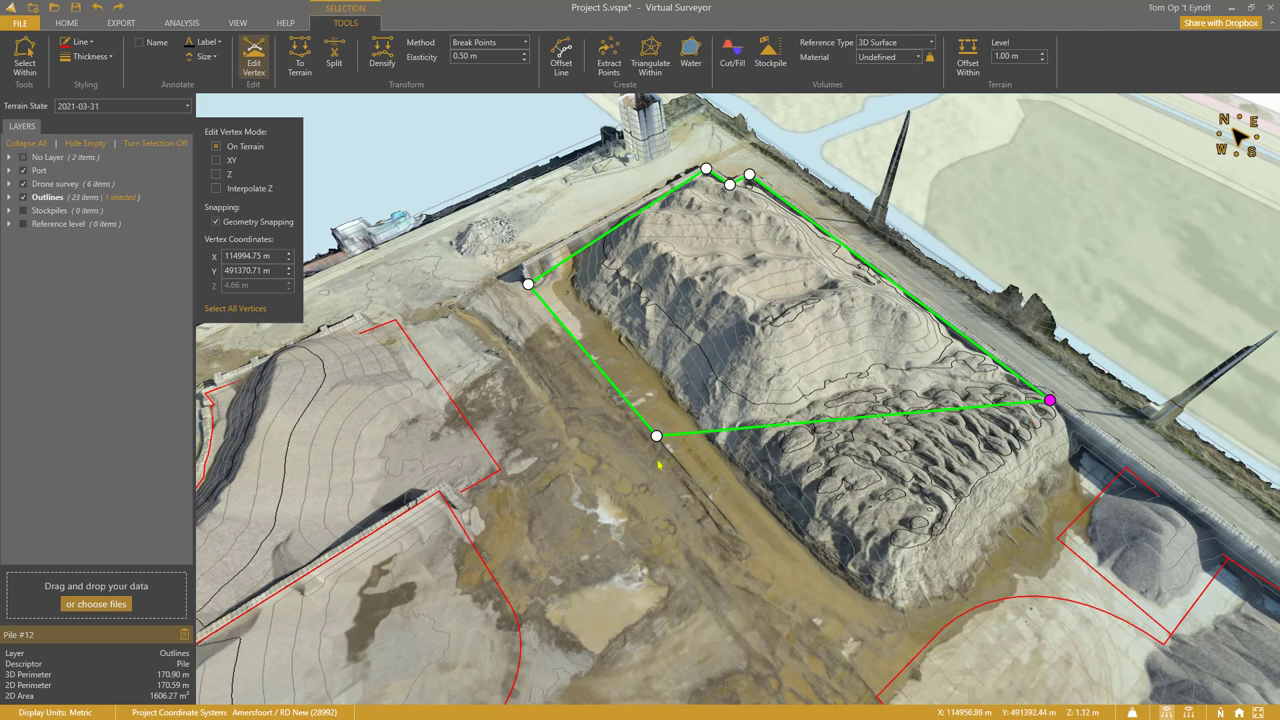
Drag the lower and right corners outward beyond the pile and finish vertex editing.
{"action": "left_click_drag", "start_coordinate": [656, 436], "coordinate": [877, 698]}
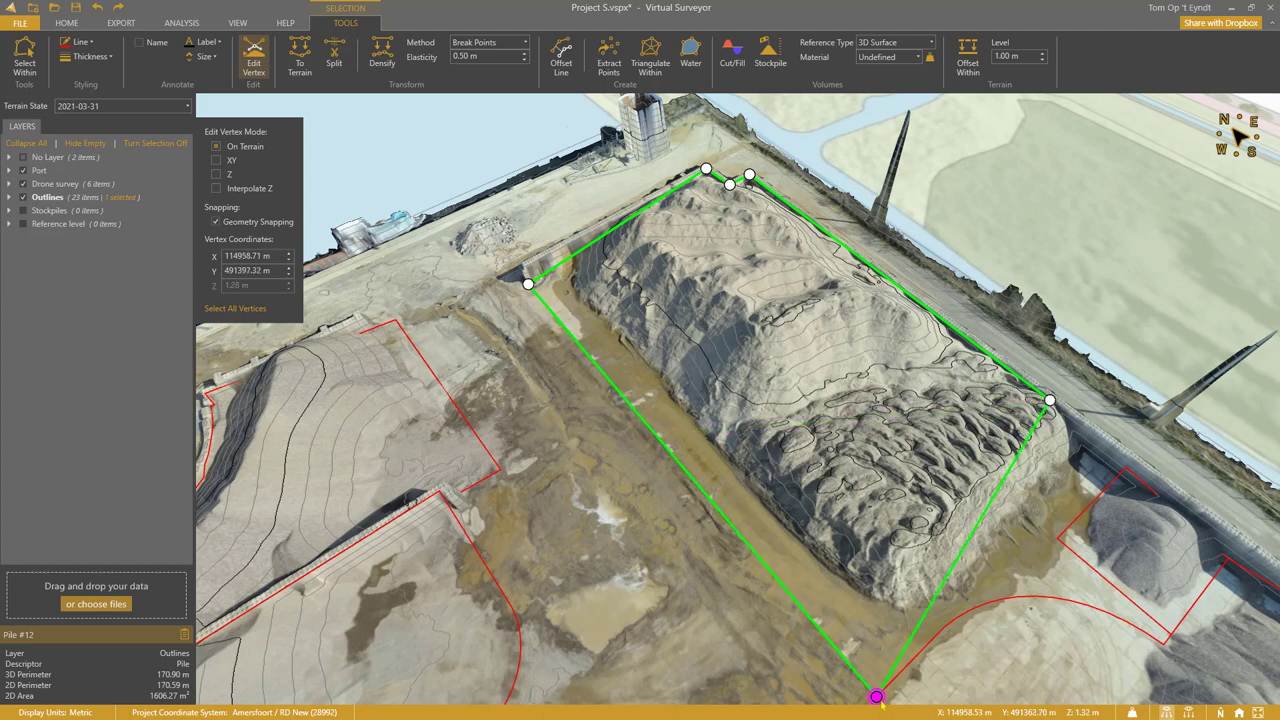
{"action": "left_click_drag", "start_coordinate": [1049, 400], "coordinate": [1126, 455]}
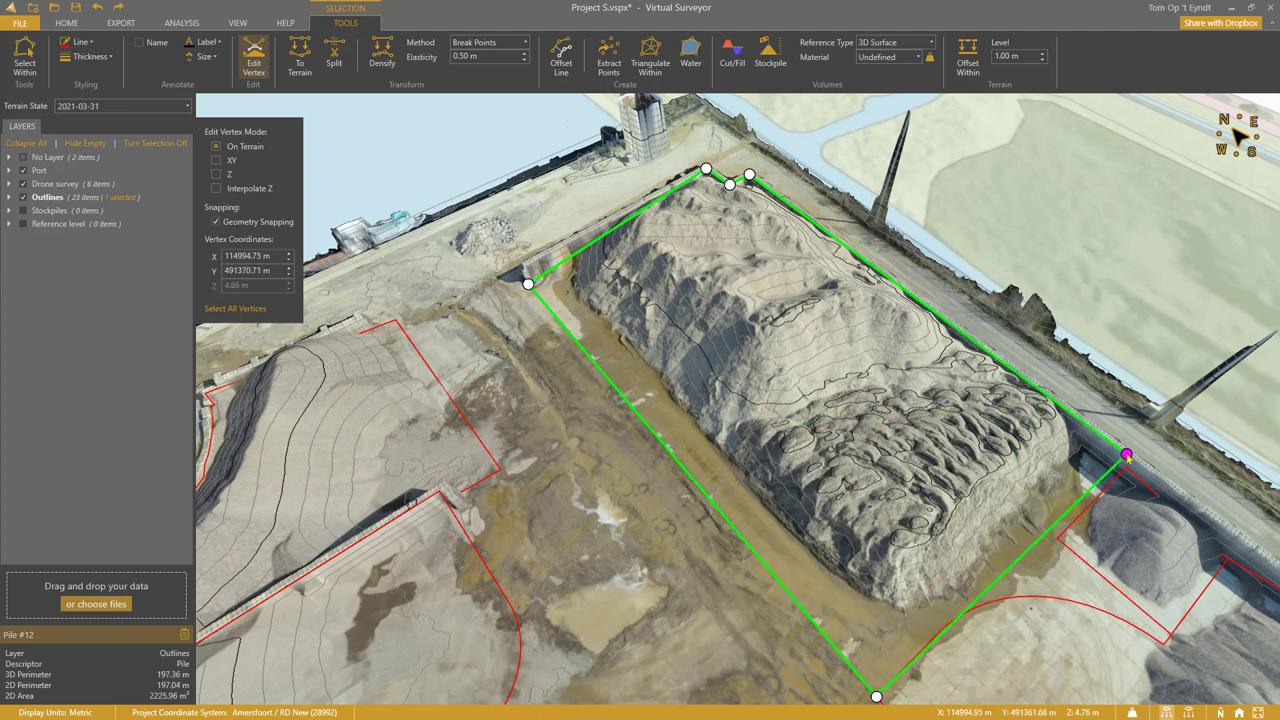
{"action": "key", "text": "Escape"}
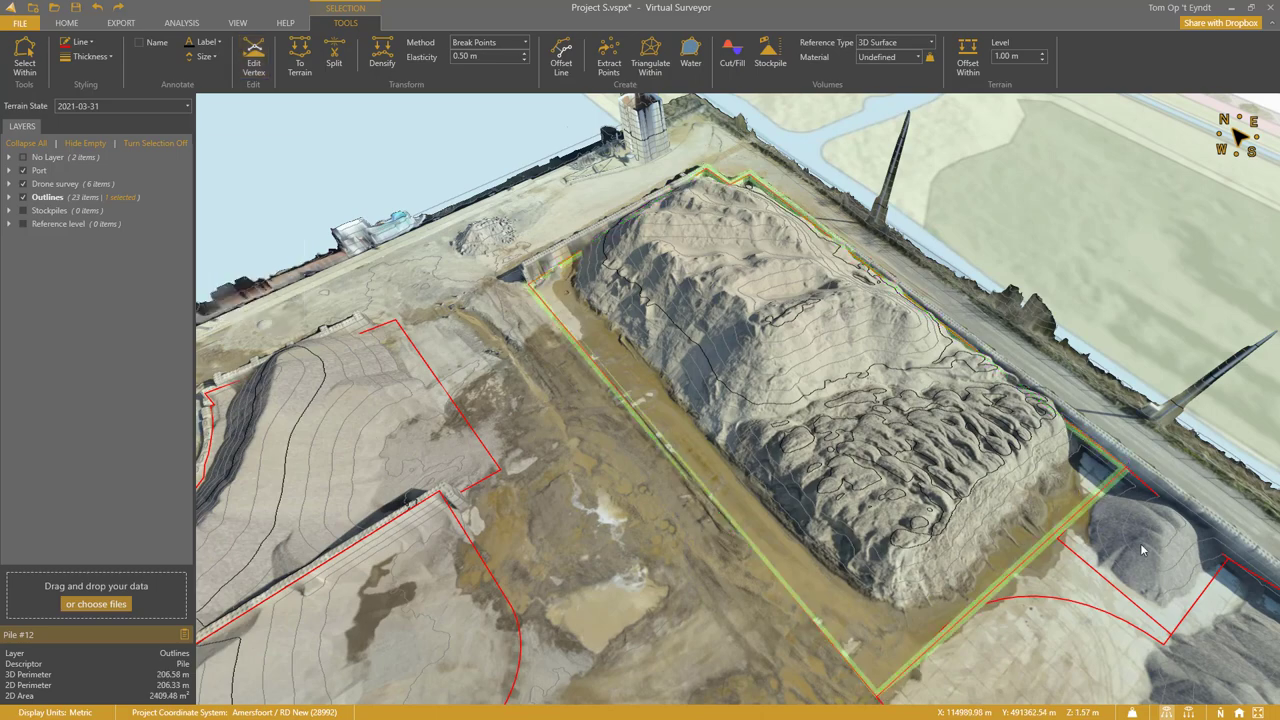
From the top-down view, compute stockpile volumes for all 23 outlines, referenced to the BASELINE terrain state.
{"action": "left_click", "coordinate": [1238, 712]}
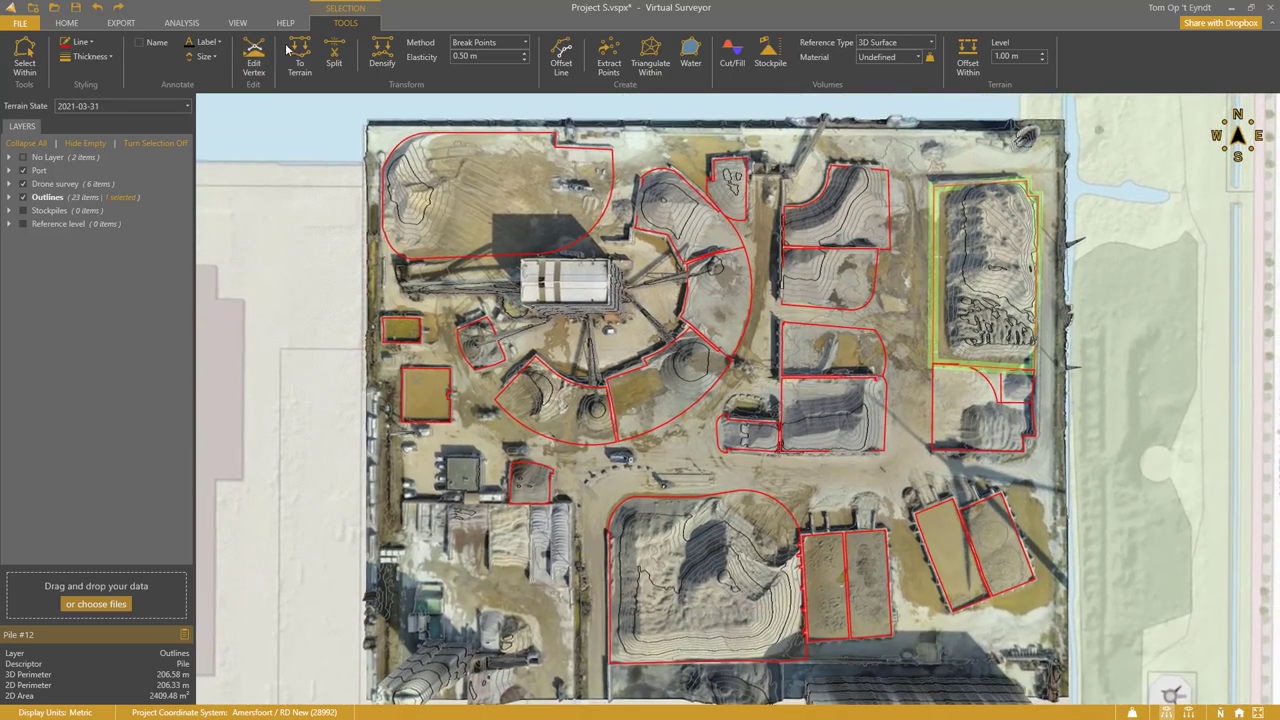
{"action": "left_click", "coordinate": [60, 199]}
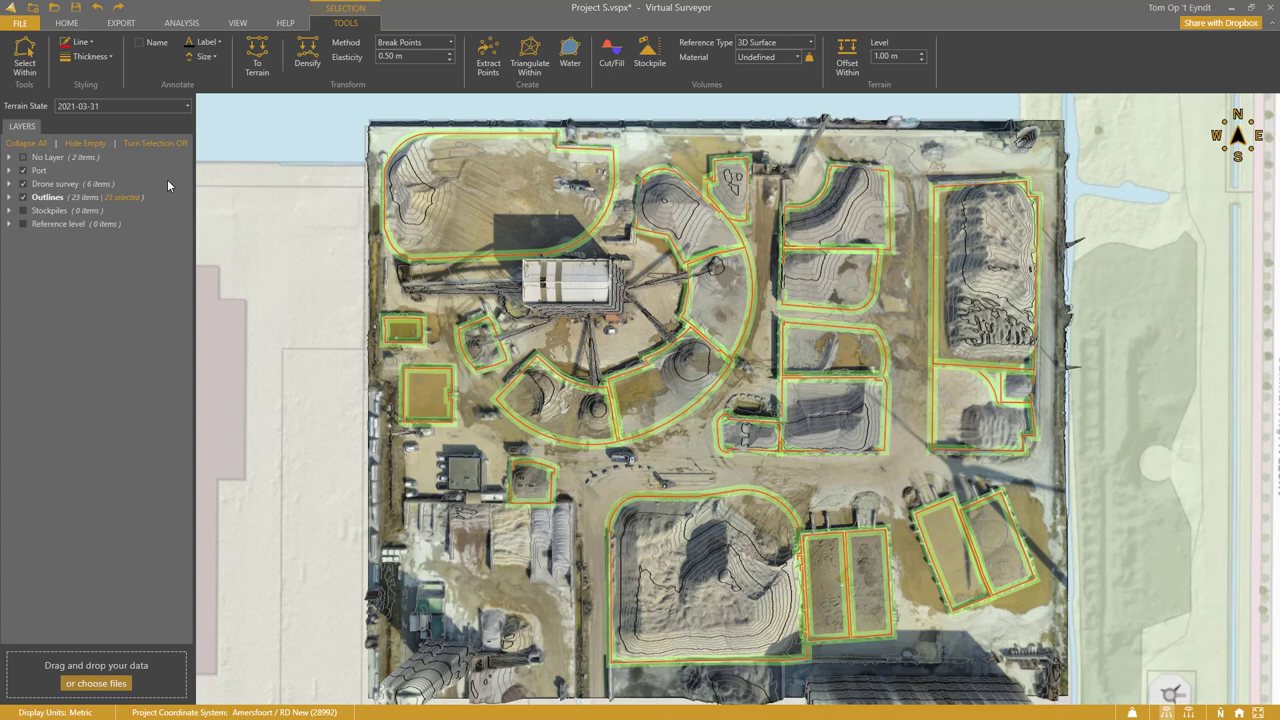
{"action": "left_click", "coordinate": [760, 44]}
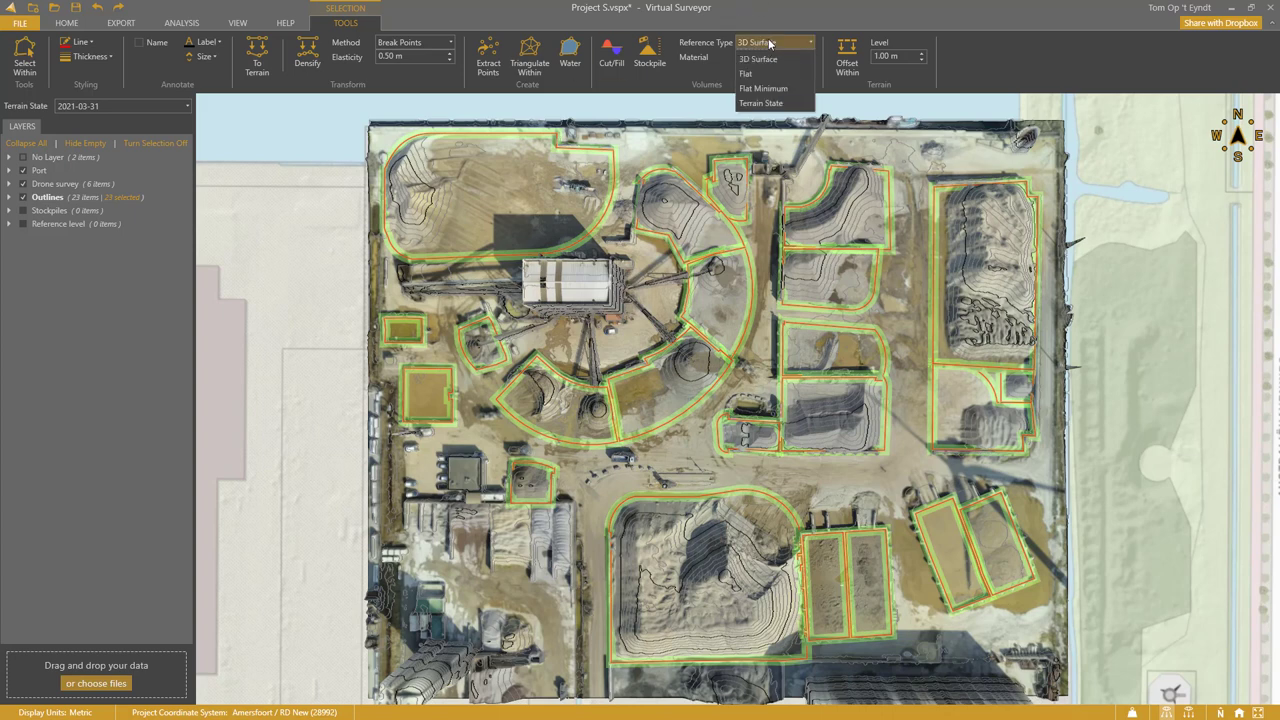
{"action": "left_click", "coordinate": [762, 103]}
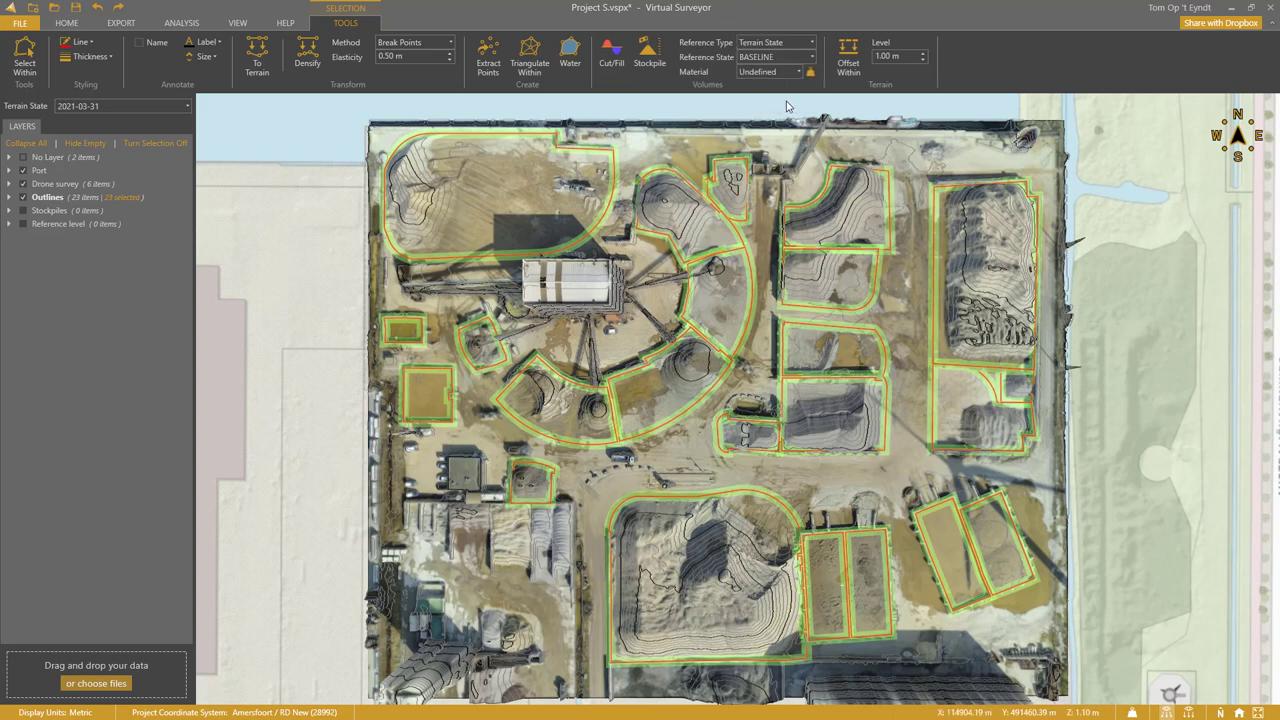
{"action": "left_click", "coordinate": [774, 58]}
{"action": "left_click", "coordinate": [757, 73]}
{"action": "left_click", "coordinate": [652, 60]}
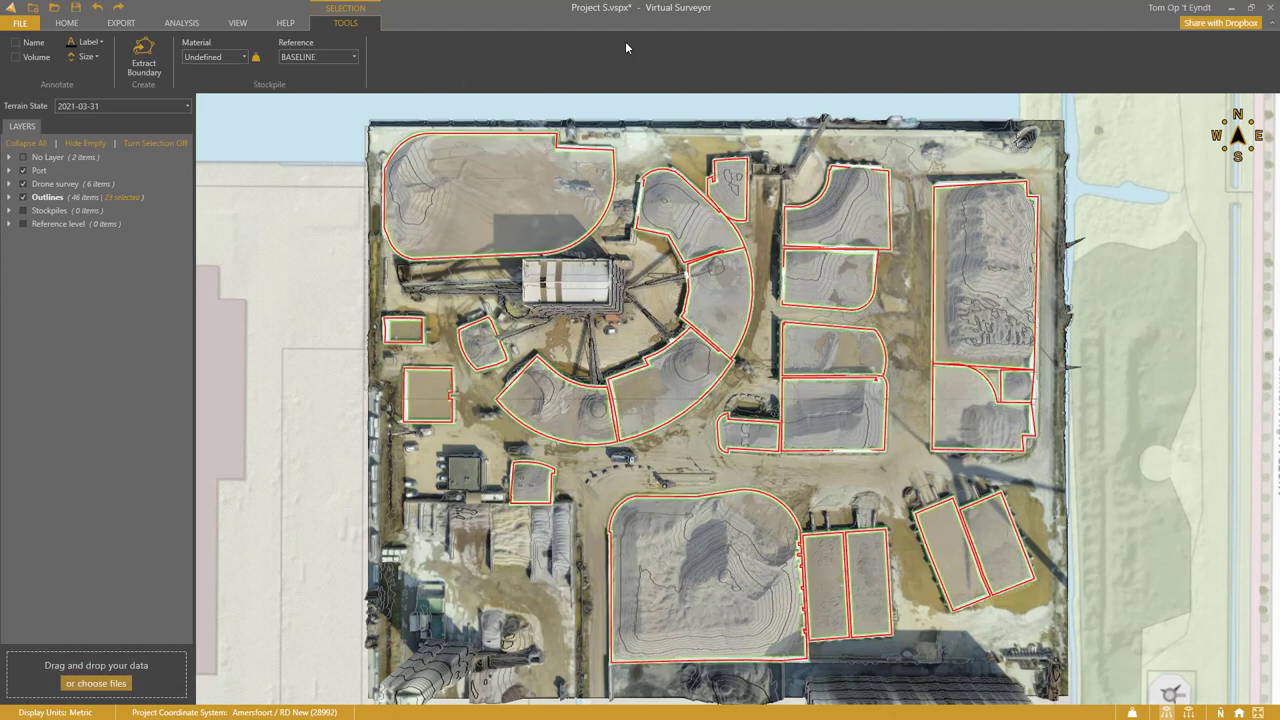
Review the stockpile material list, then step the terrain state through 2021-03-31 to 2021-04-30.
{"action": "left_click", "coordinate": [228, 57]}
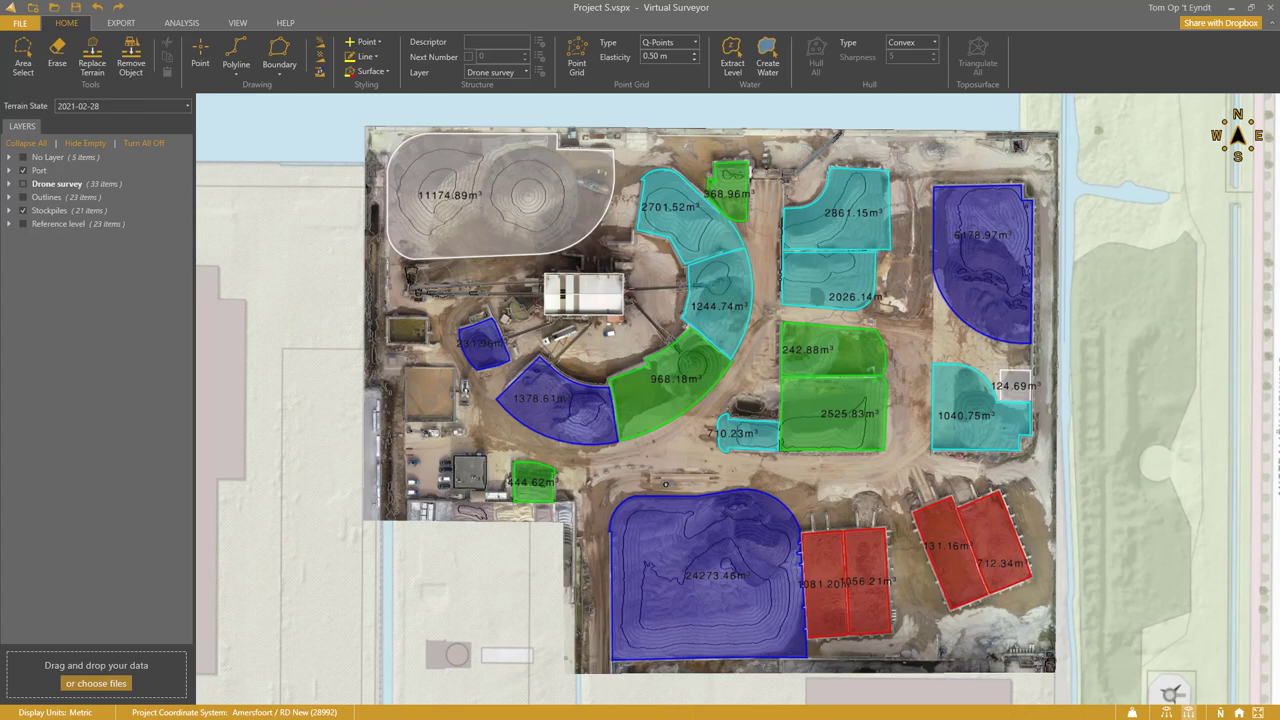
{"action": "key", "text": "Down"}
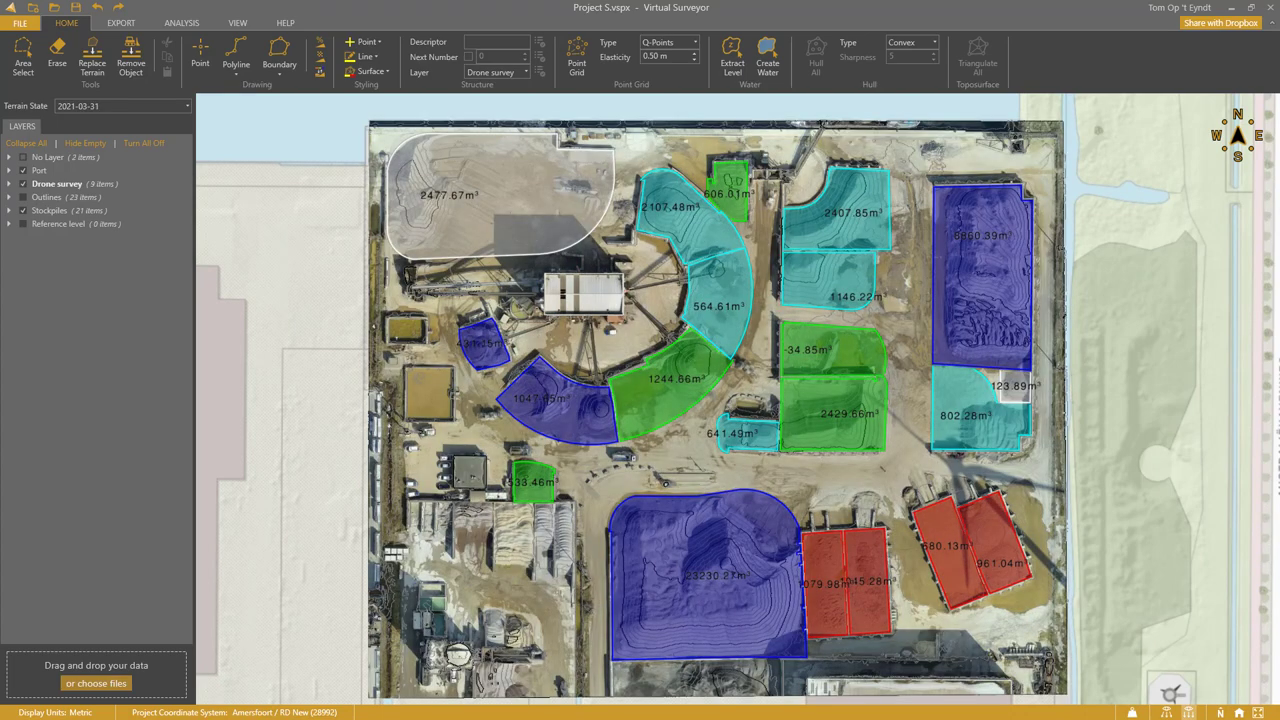
{"action": "key", "text": "Down"}
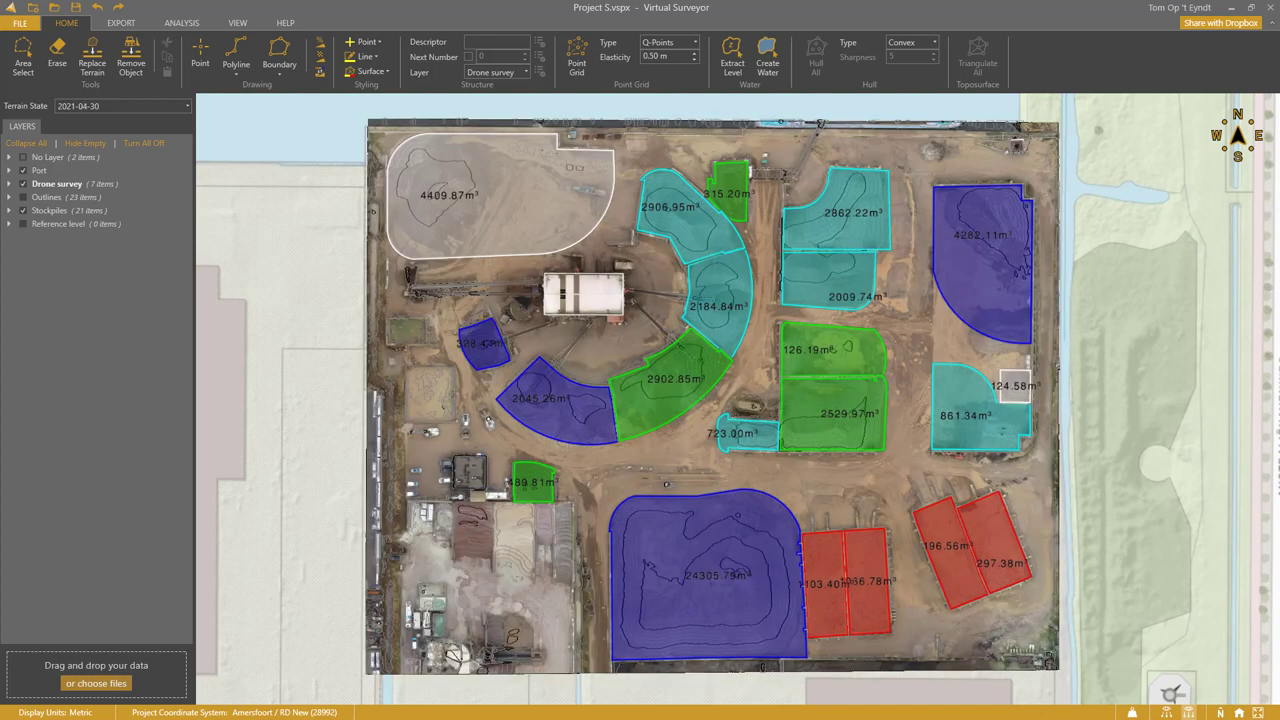